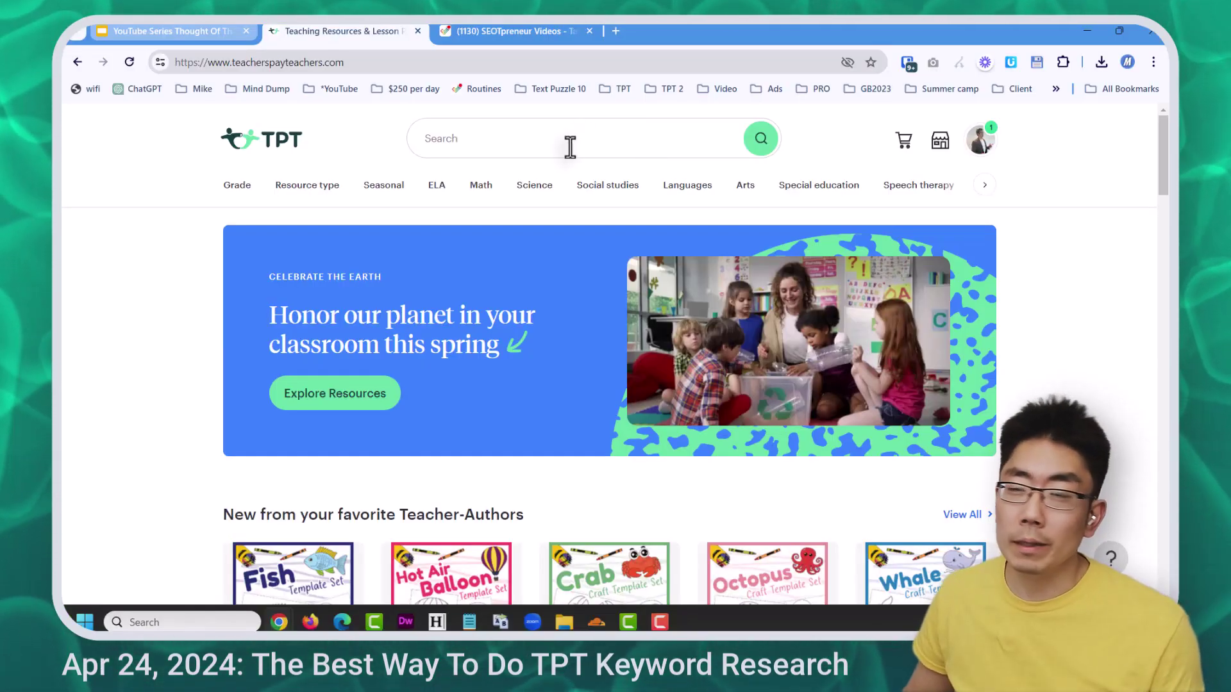
Step: Search Teachers Pay Teachers for 'tpt seller' and open the TPT Seller Tips store
click(569, 136)
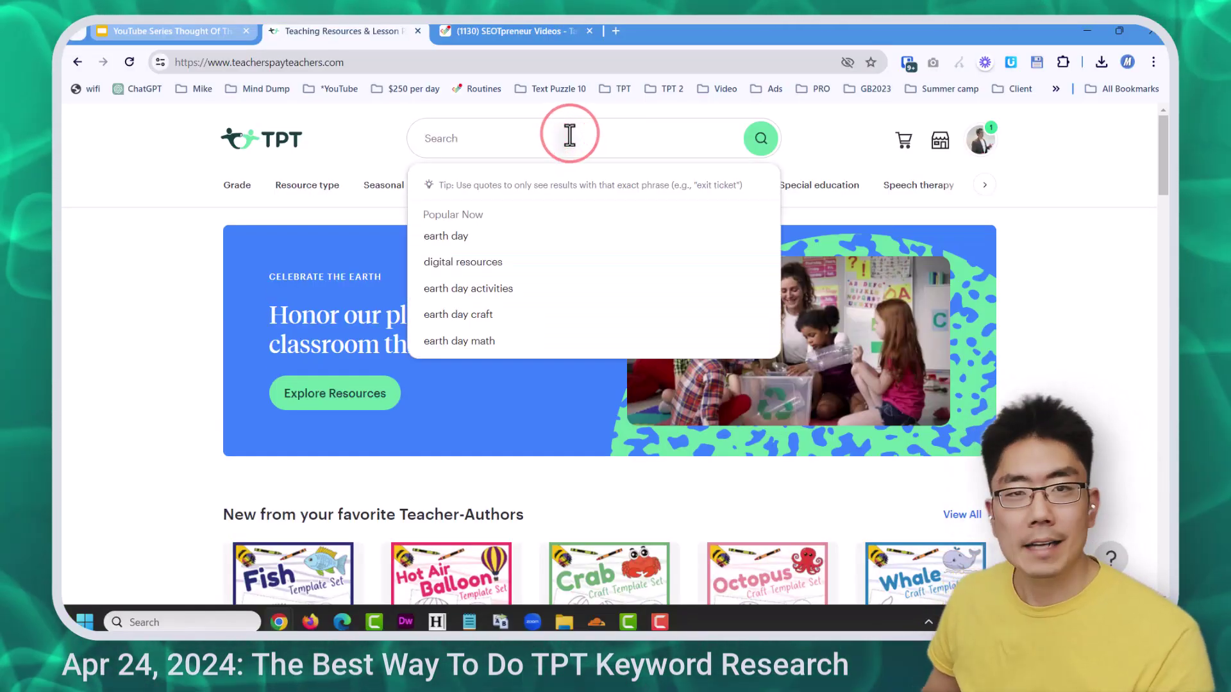
text(tpt seller)
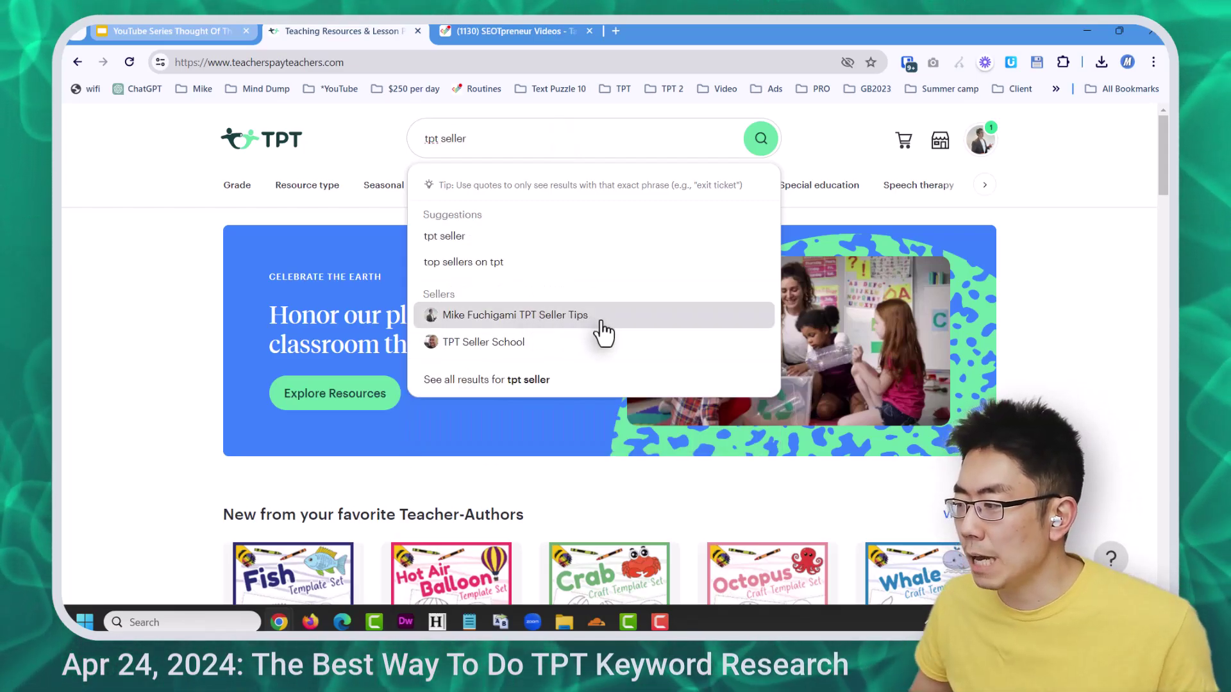
click(582, 317)
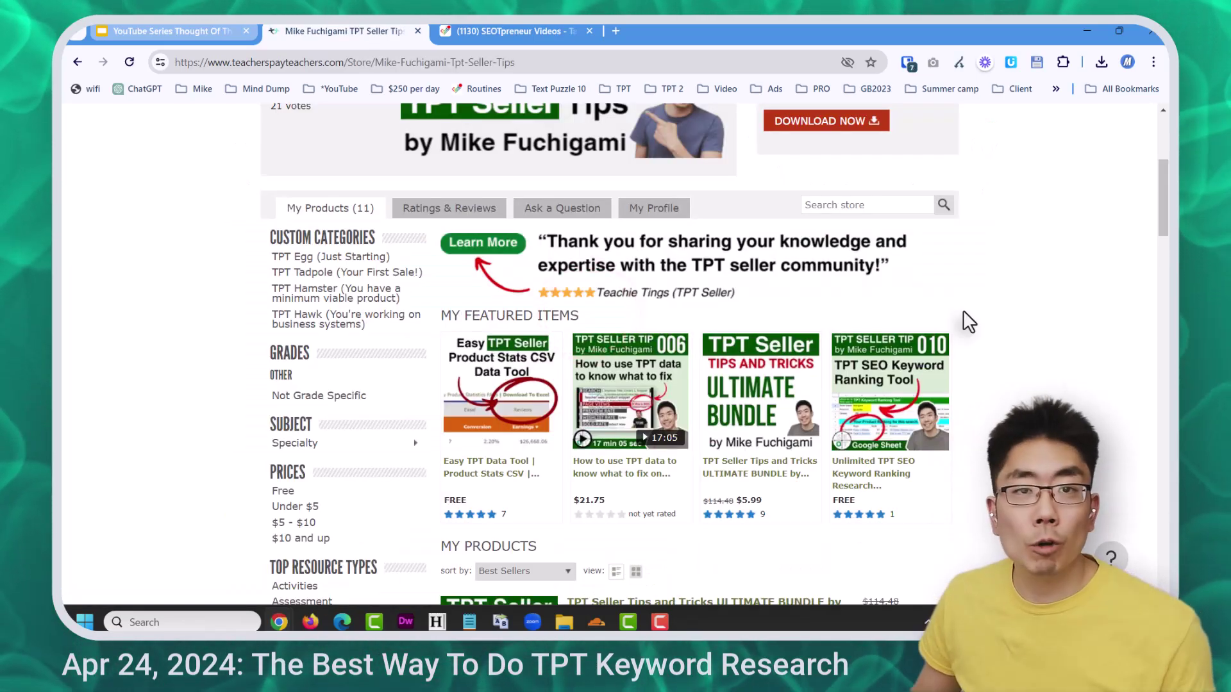
Step: Download the free Keyword Ranking Tool (Seller Tip 010) from its product page and open the PDF
mouse_move(924, 448)
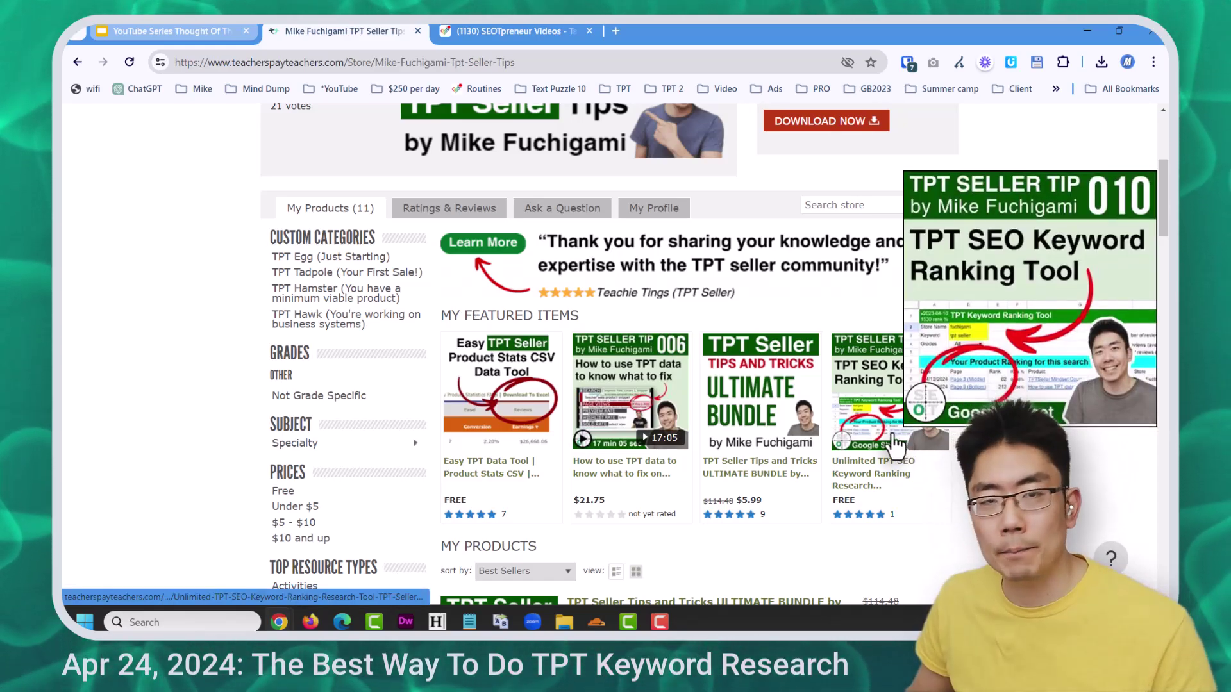
click(891, 433)
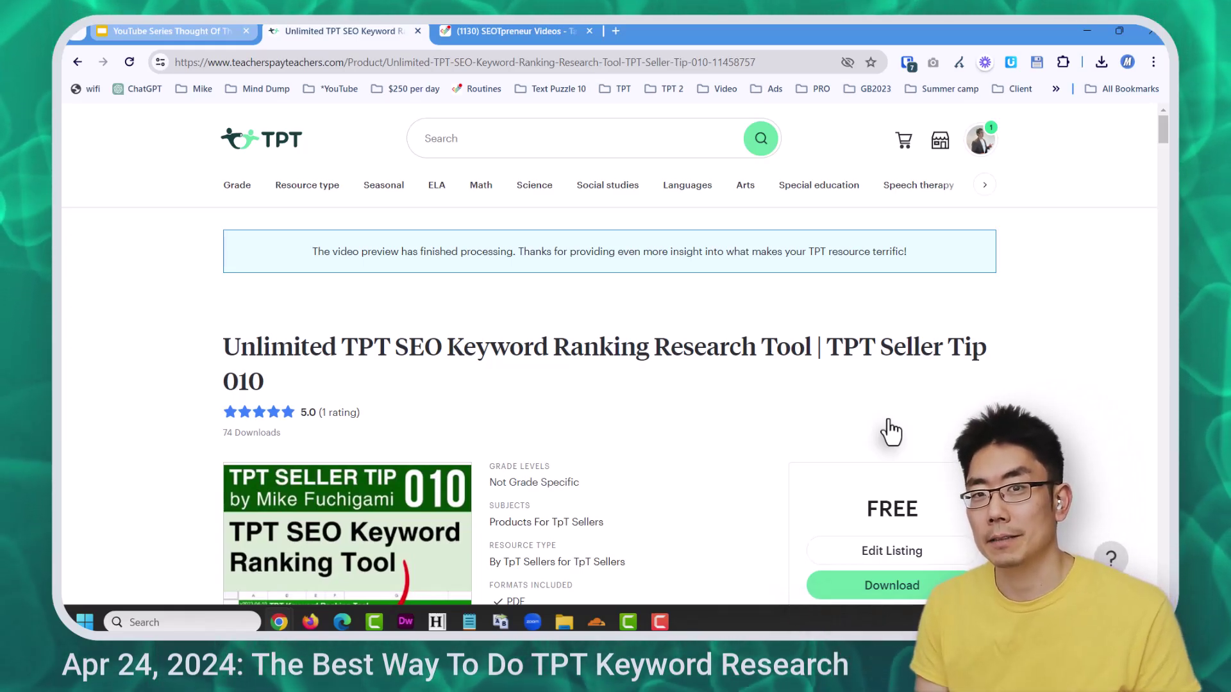
scroll(913, 413, down, 2)
scroll(897, 397, down, 2)
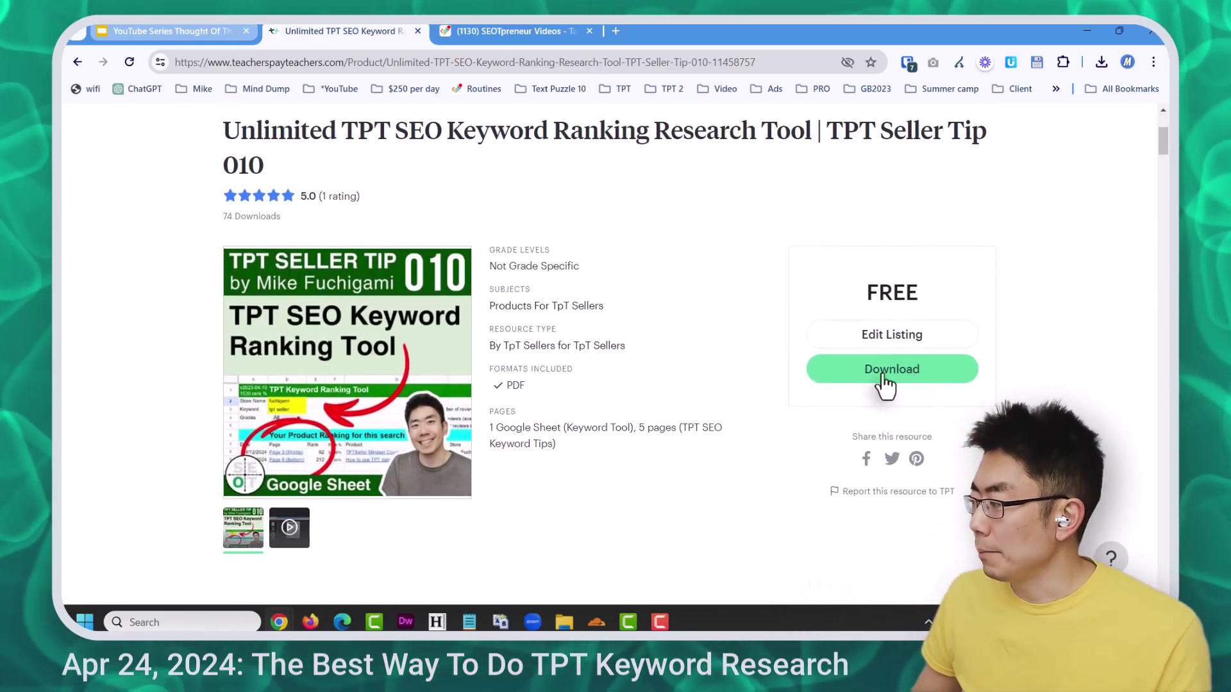
click(888, 372)
click(928, 101)
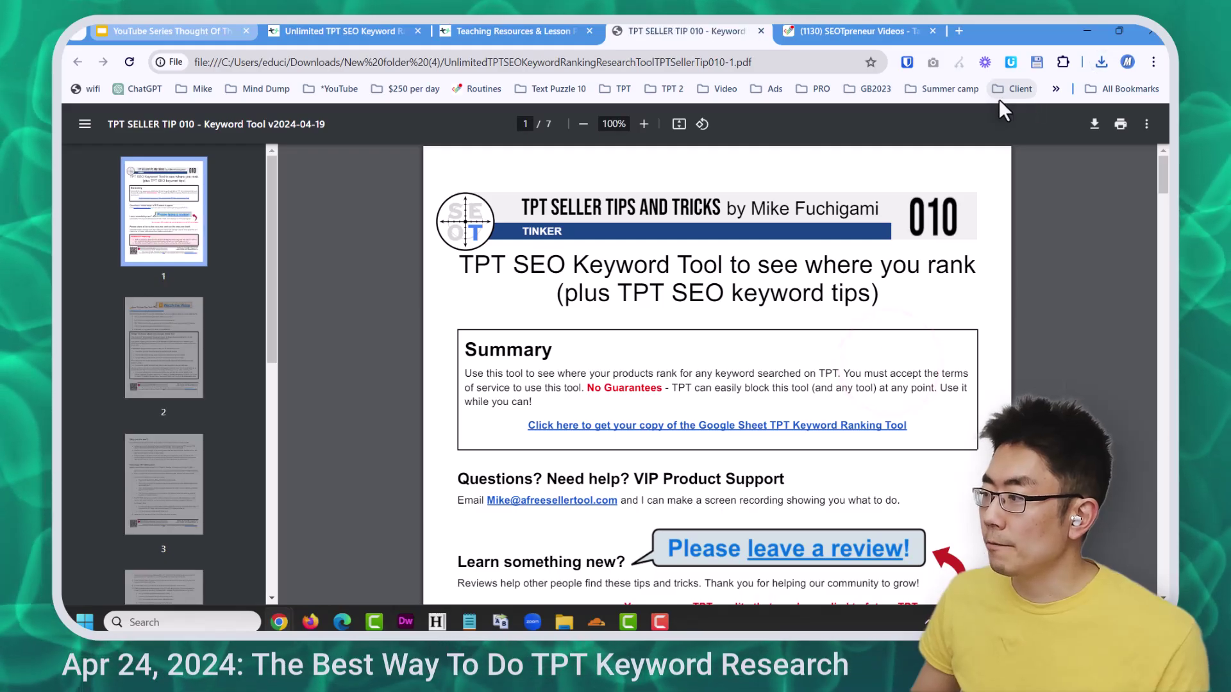
Step: Follow the PDF's Google Sheet link and make a copy of the SEOTpreneur Keyword Ranking Tool
click(798, 427)
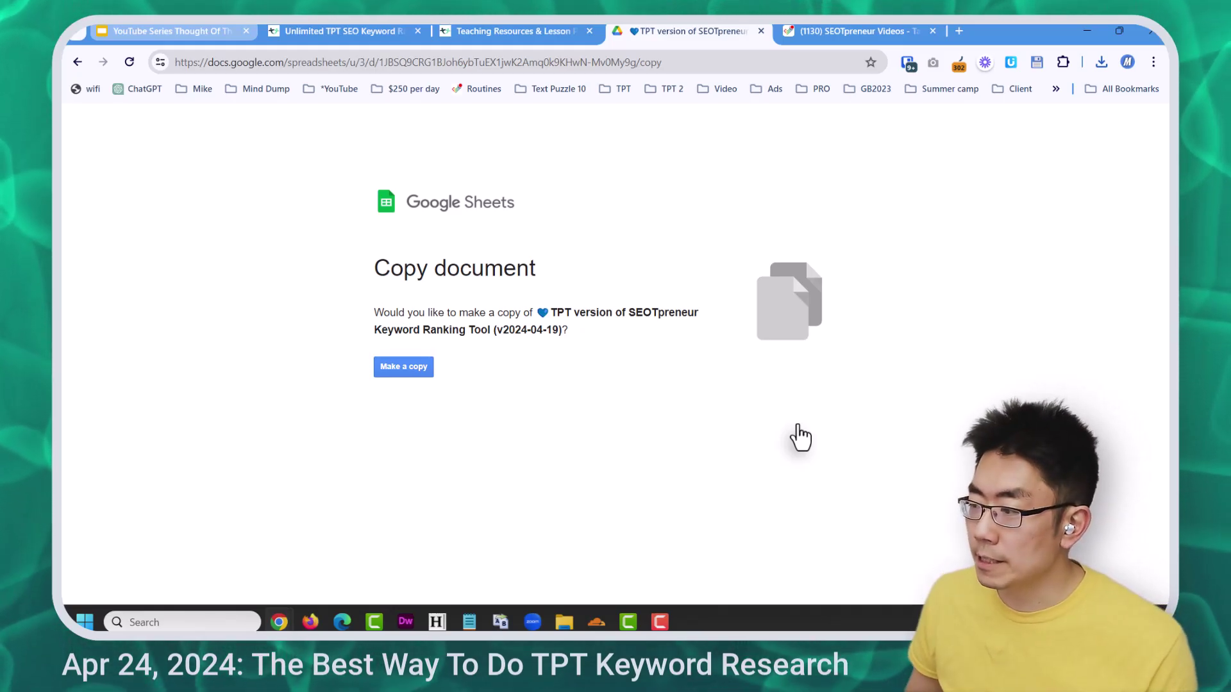
click(401, 368)
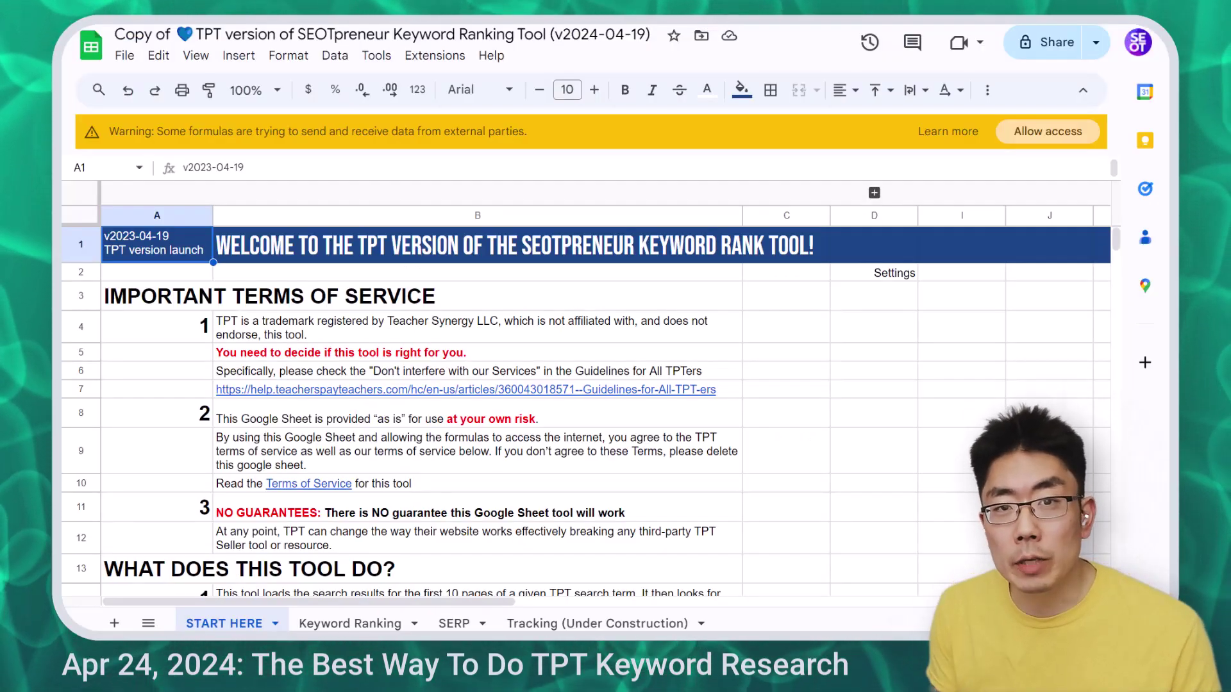
Step: Read the trademark and guidelines notes in B4 and B6, then follow B7's TPT Guidelines link
click(641, 330)
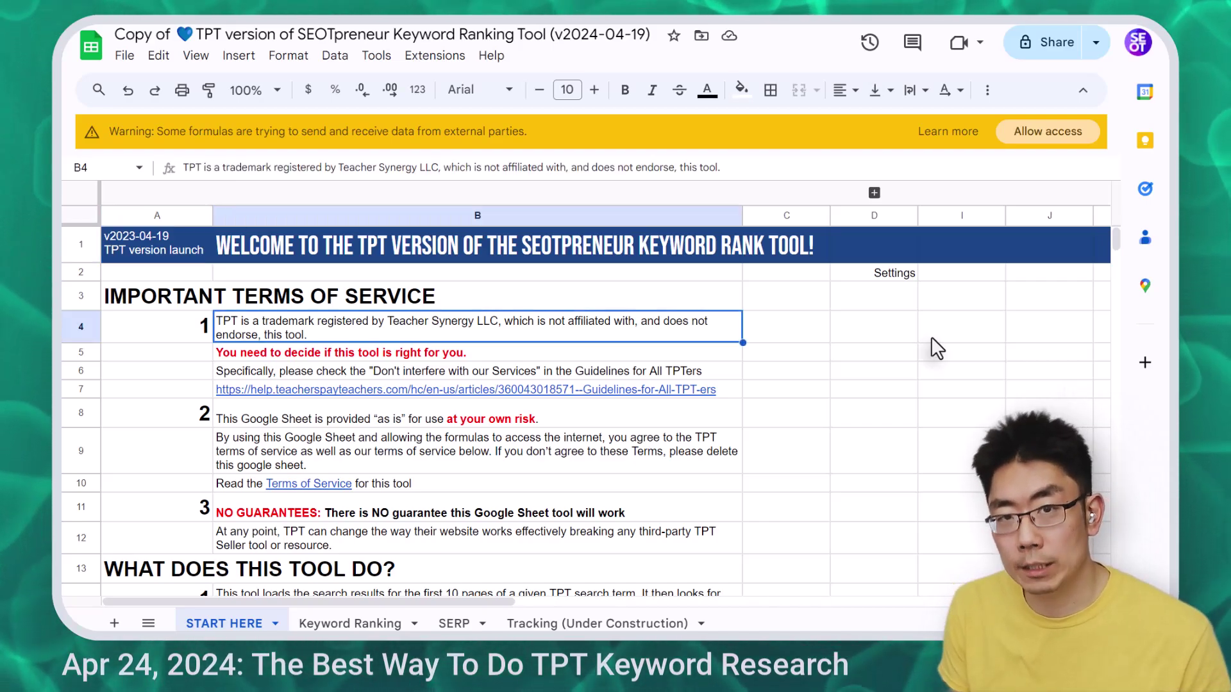
click(285, 369)
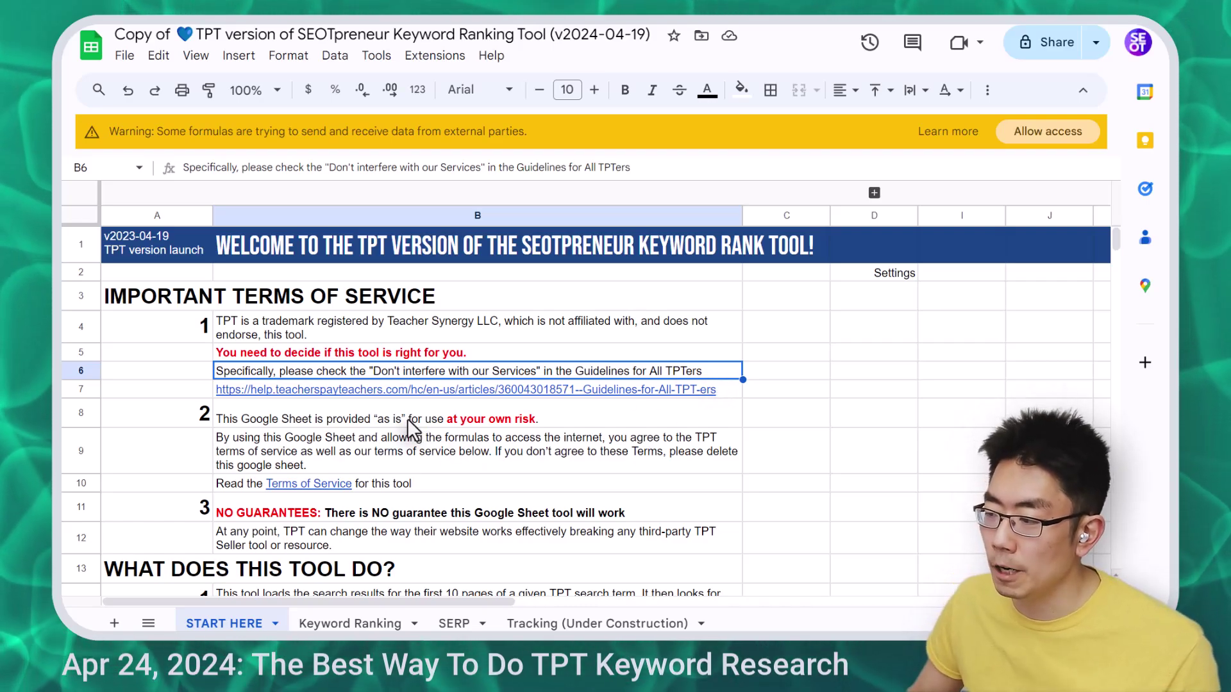
click(353, 387)
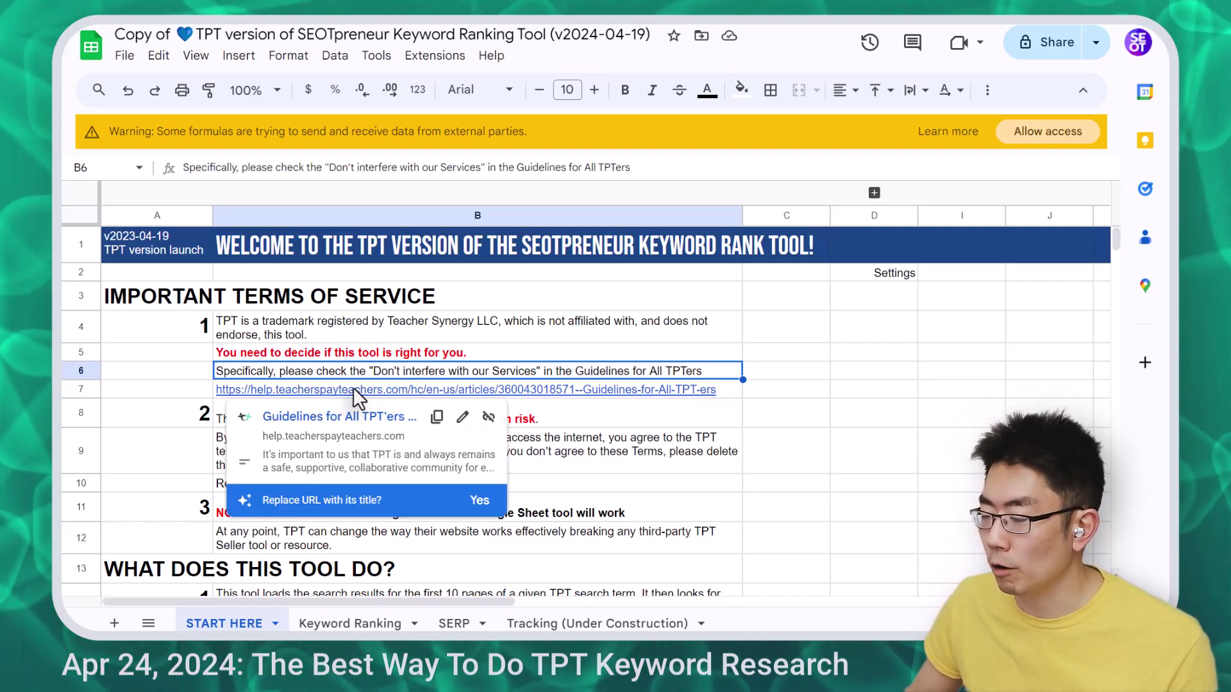
key(Down)
mouse_move(349, 385)
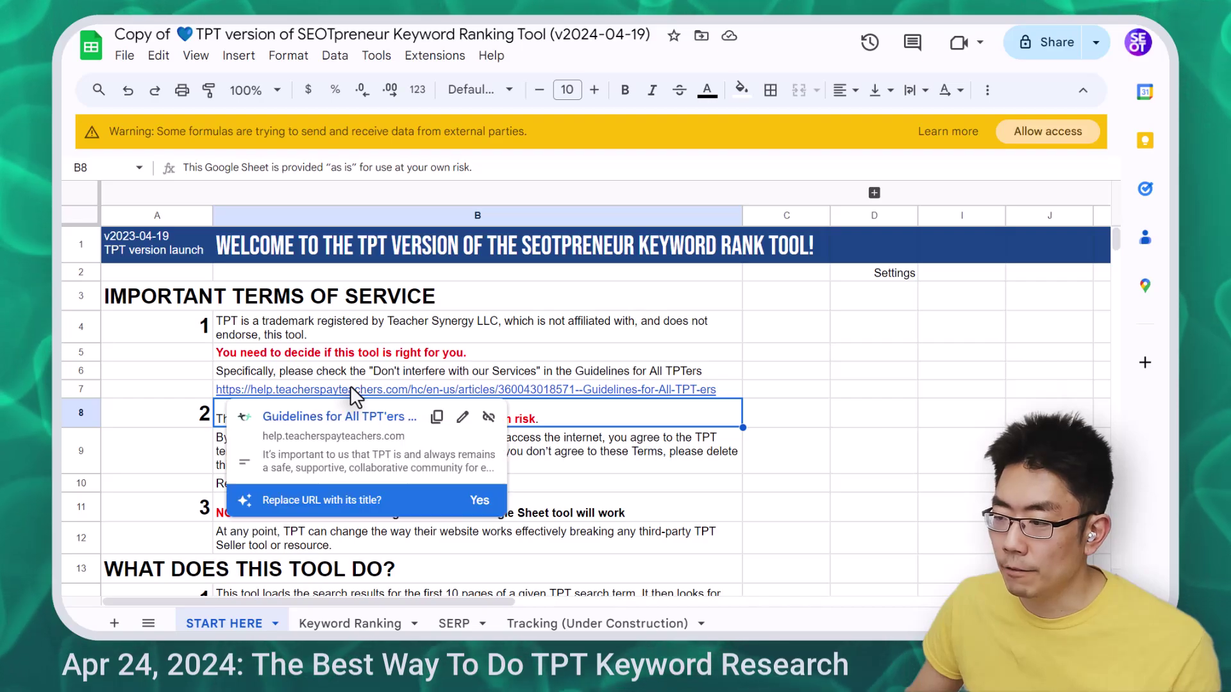
click(351, 417)
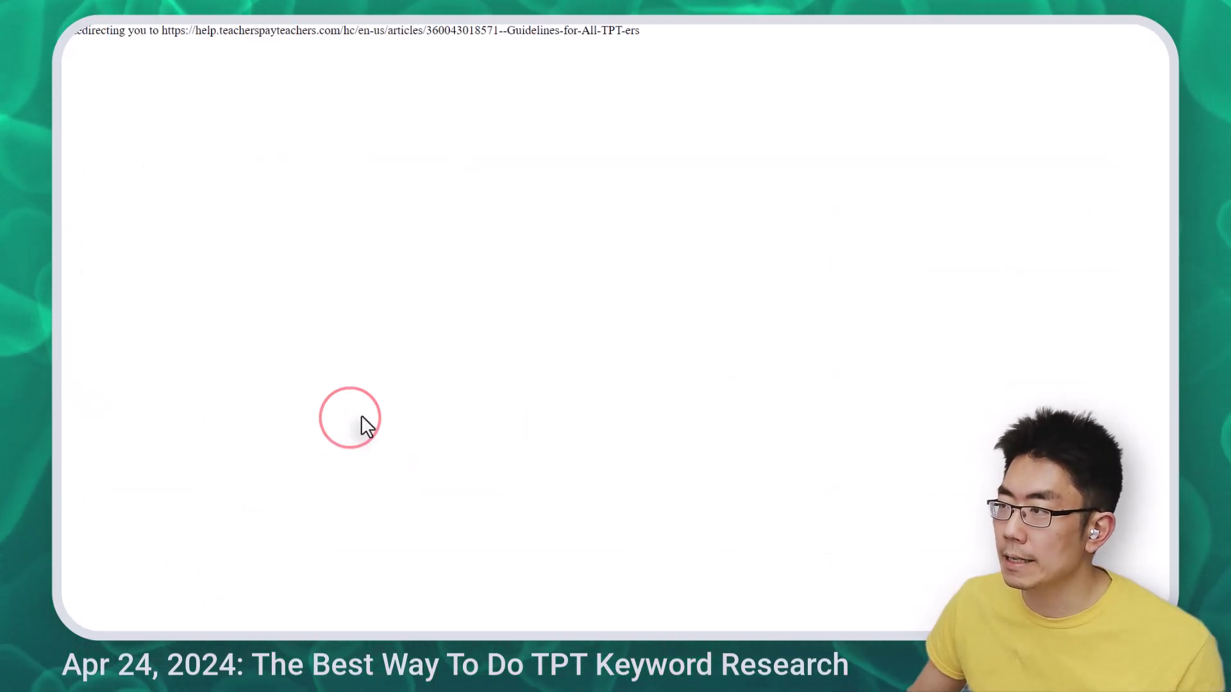
Step: Highlight the guidelines sentence 'Don't use any automated means…' on the TPT help page
scroll(767, 215, down, 15)
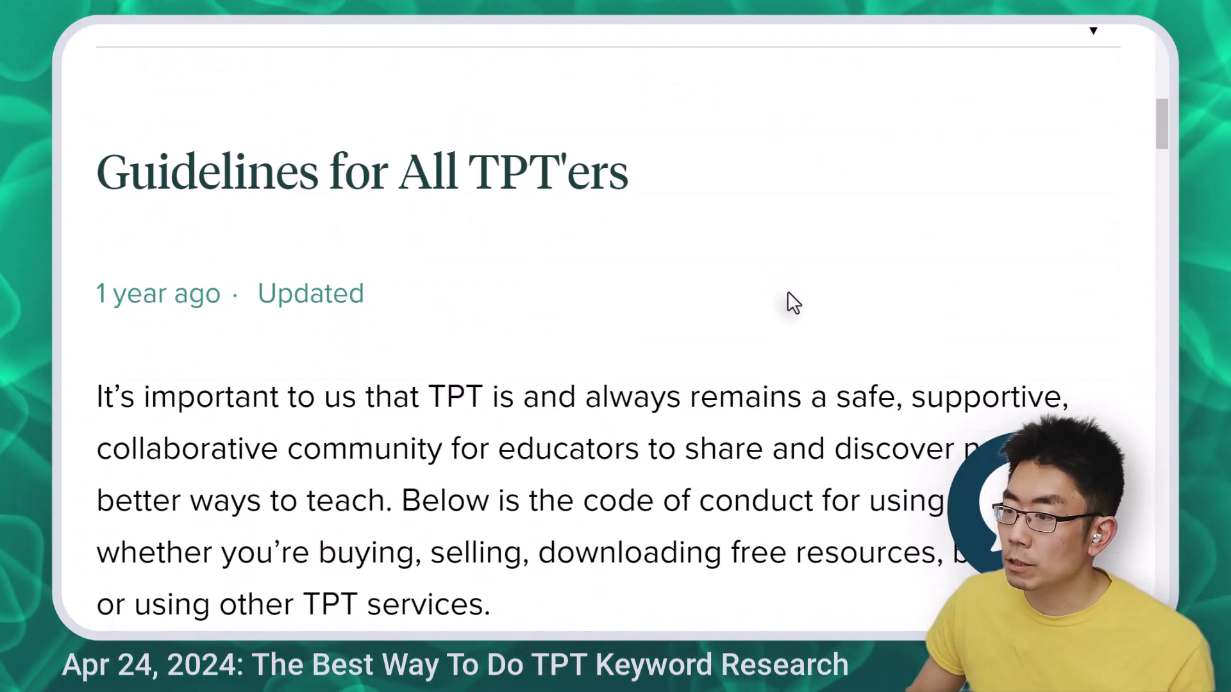
scroll(791, 301, down, 15)
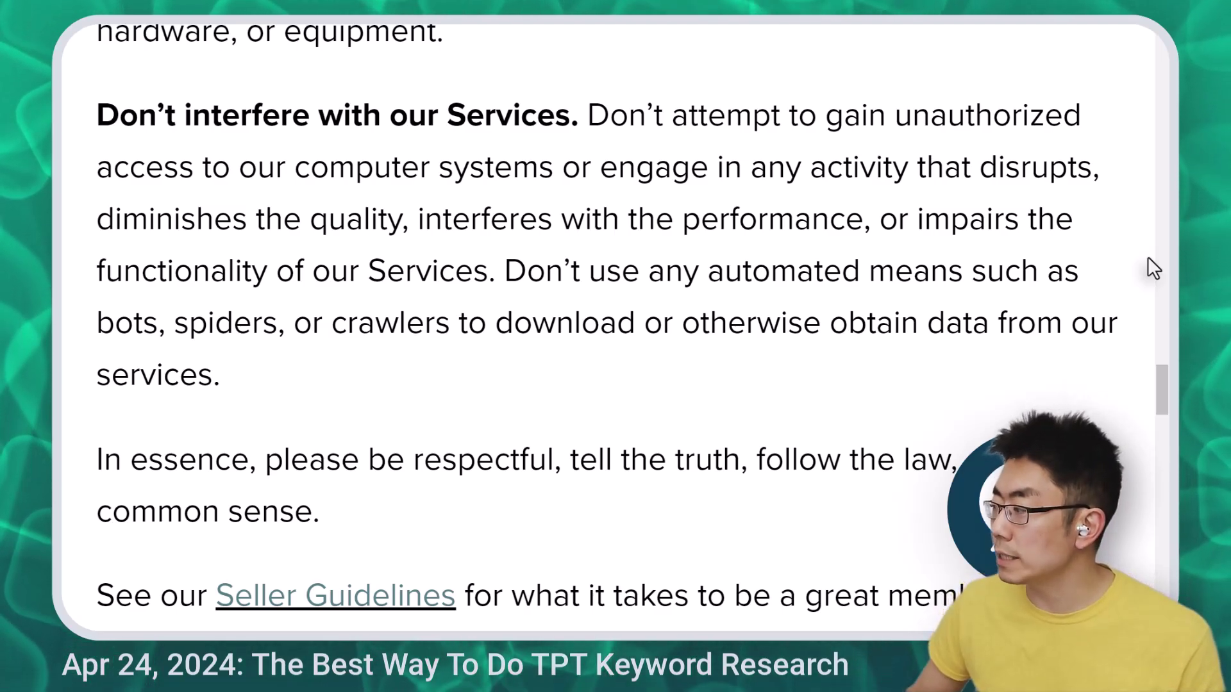
drag(506, 269, 839, 423)
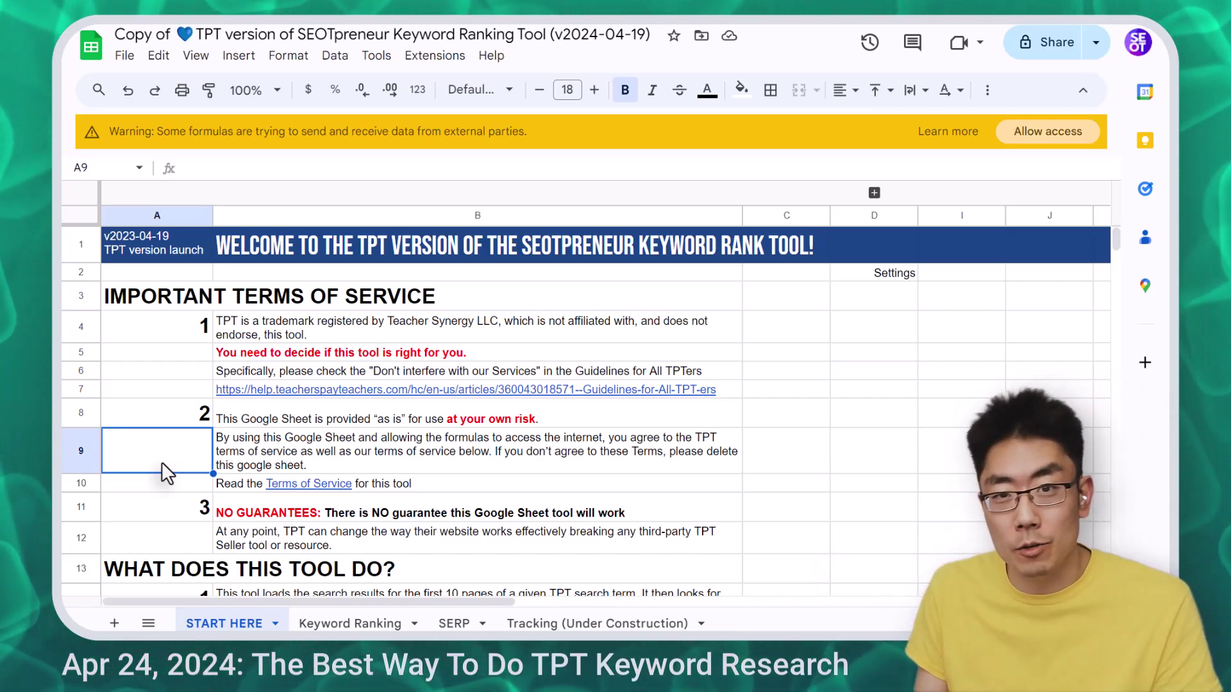
click(323, 504)
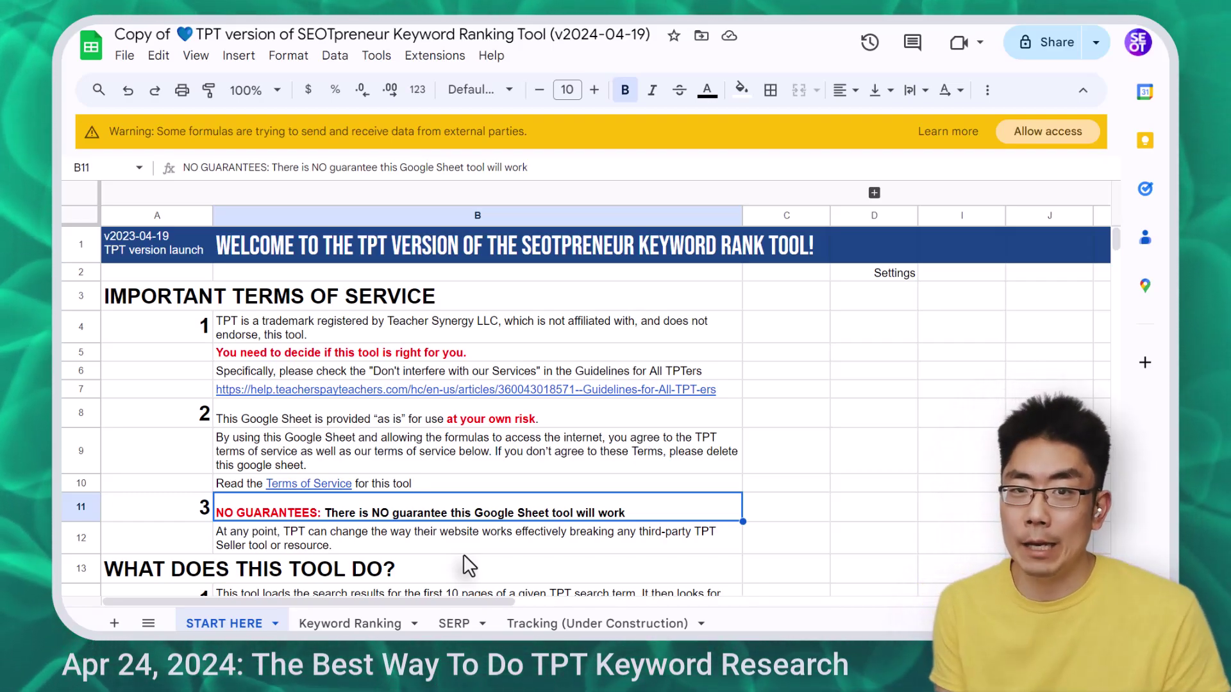
click(343, 302)
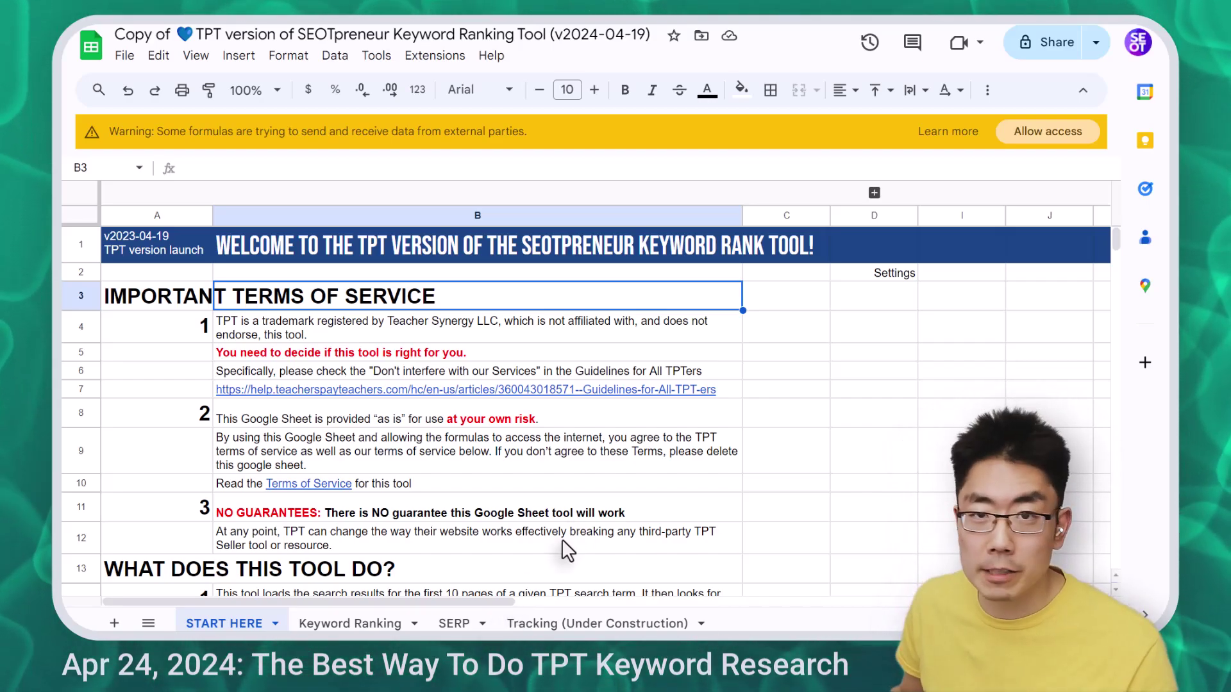
click(459, 624)
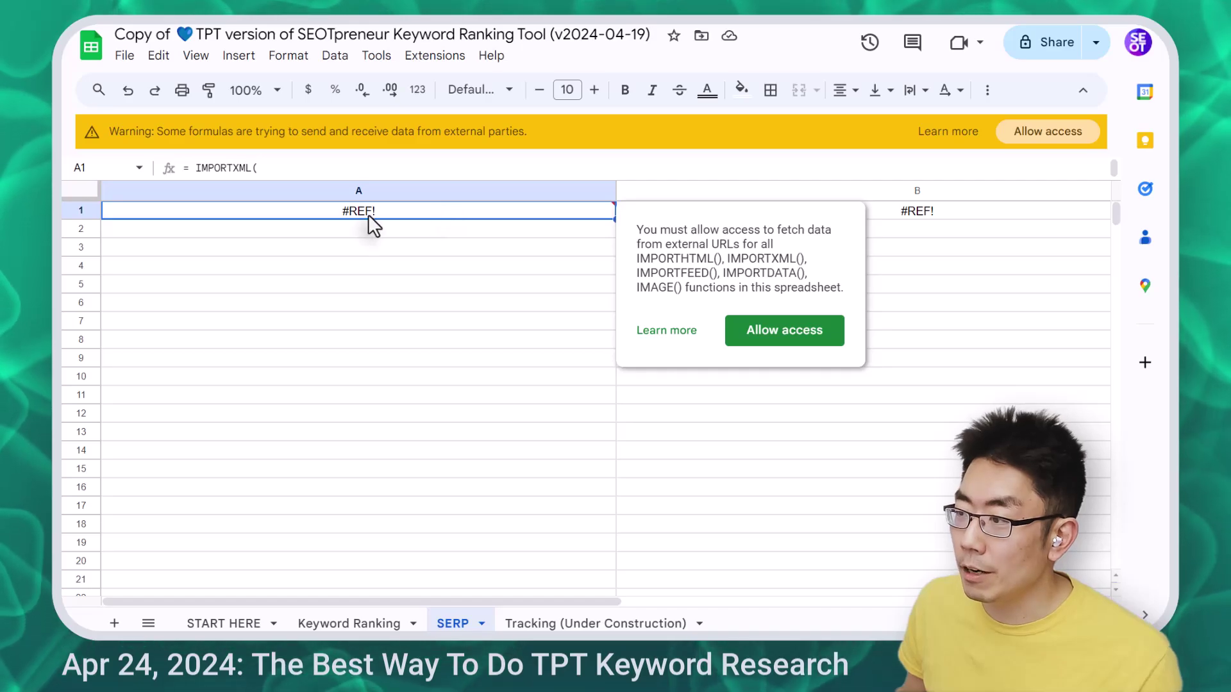
Step: Inspect the SERP sheet's row 1 IMPORTXML formulas from A1 to K1, all returning #REF!
click(361, 171)
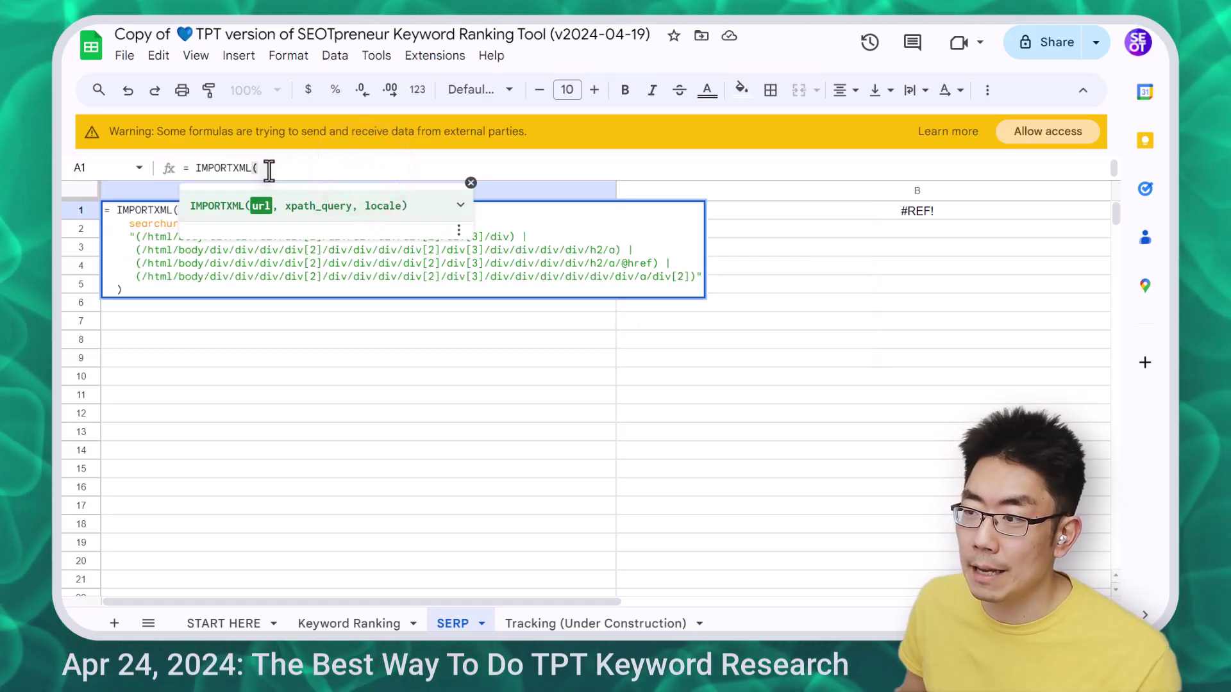
key(Tab)
mouse_move(524, 213)
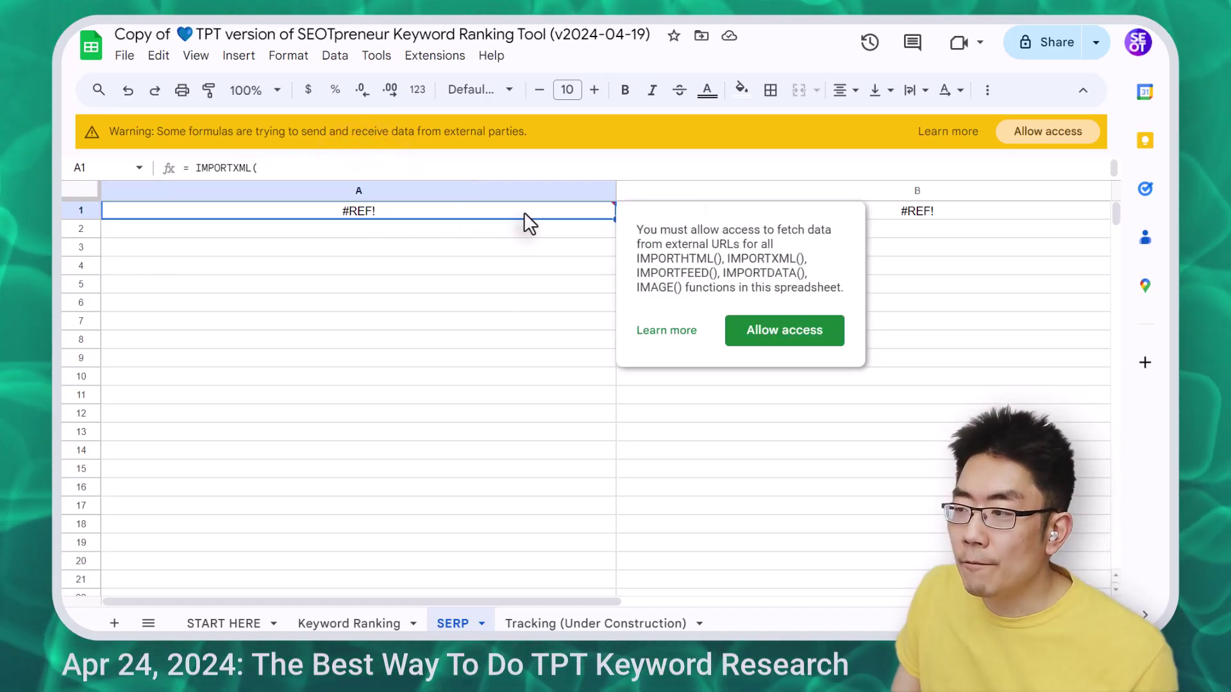
key(Tab)
key(Tab)
key(Tab)
key(Tab)
key(Tab)
key(Tab)
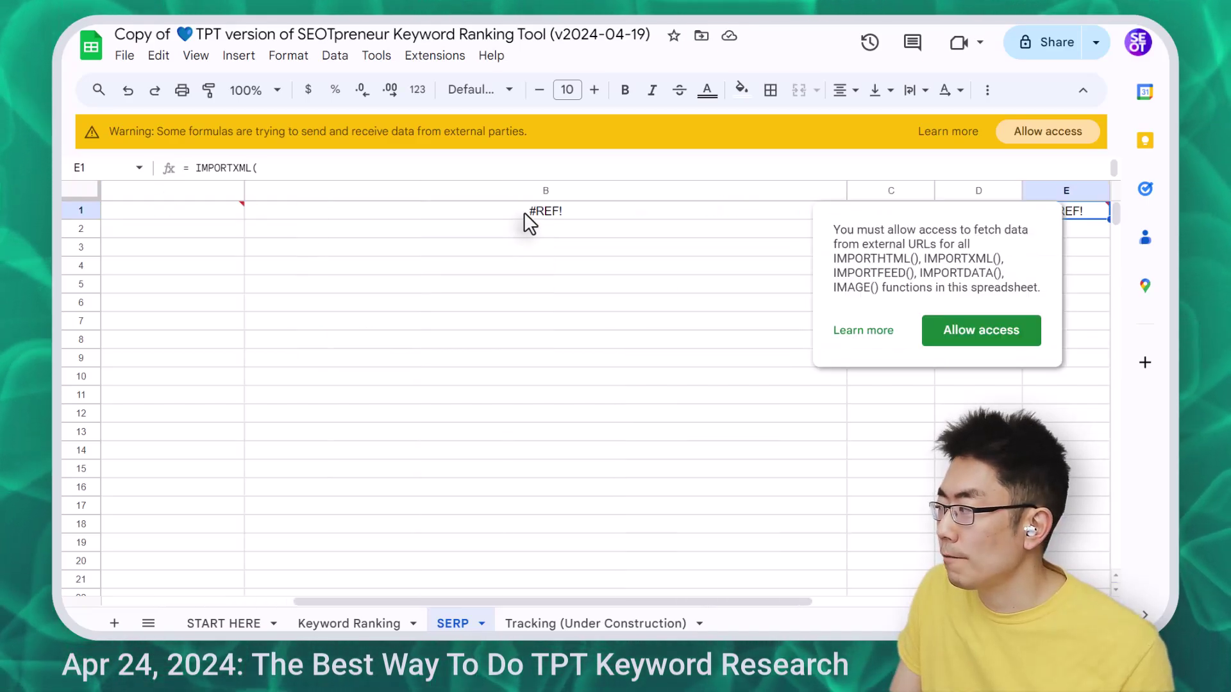
key(Tab)
key(Tab)
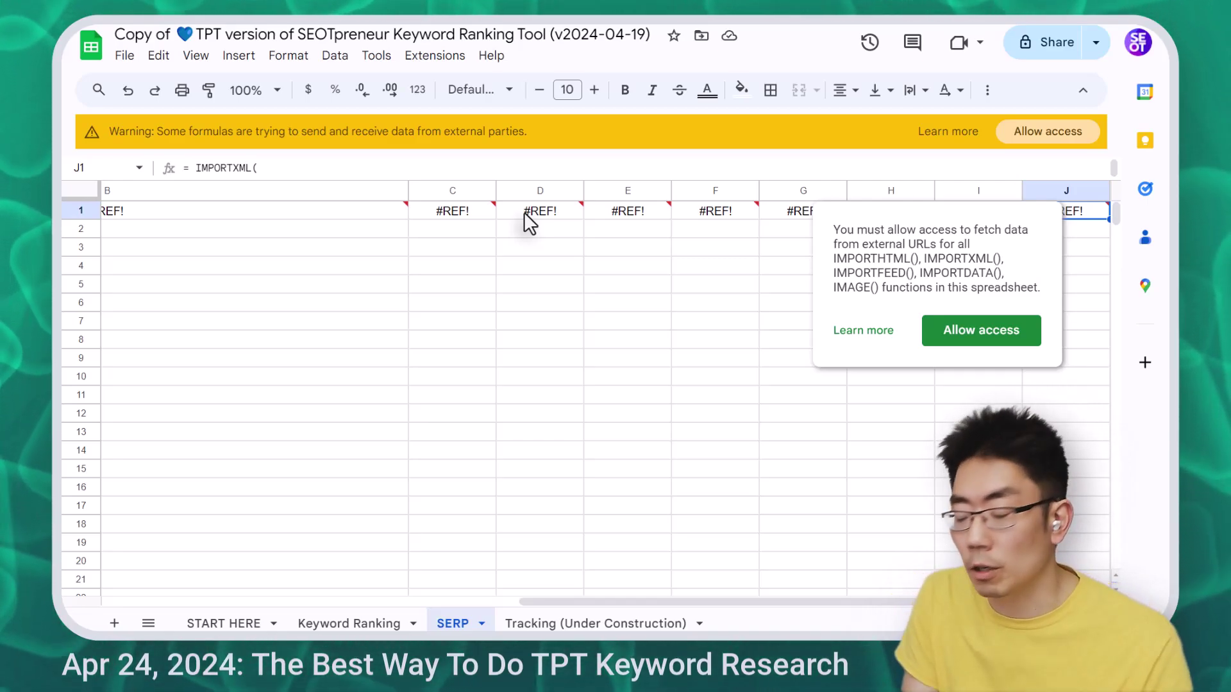
key(Tab)
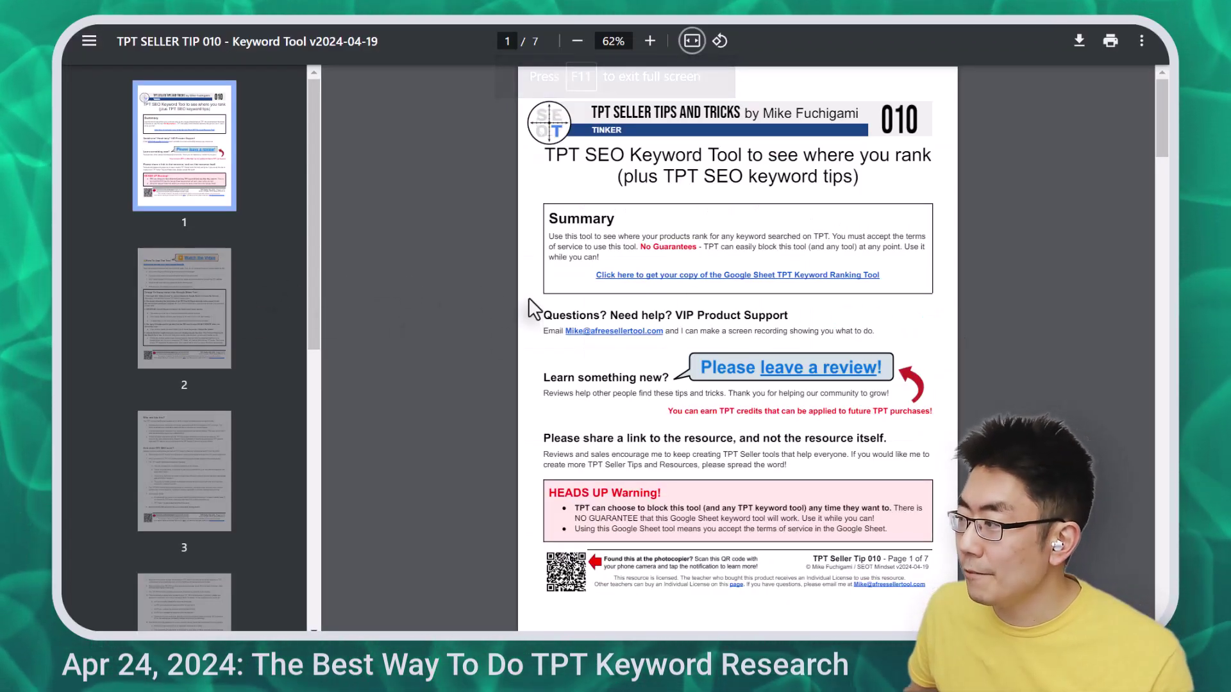
Step: View page 2 of the PDF guide, then select A3 on the START HERE sheet
click(186, 280)
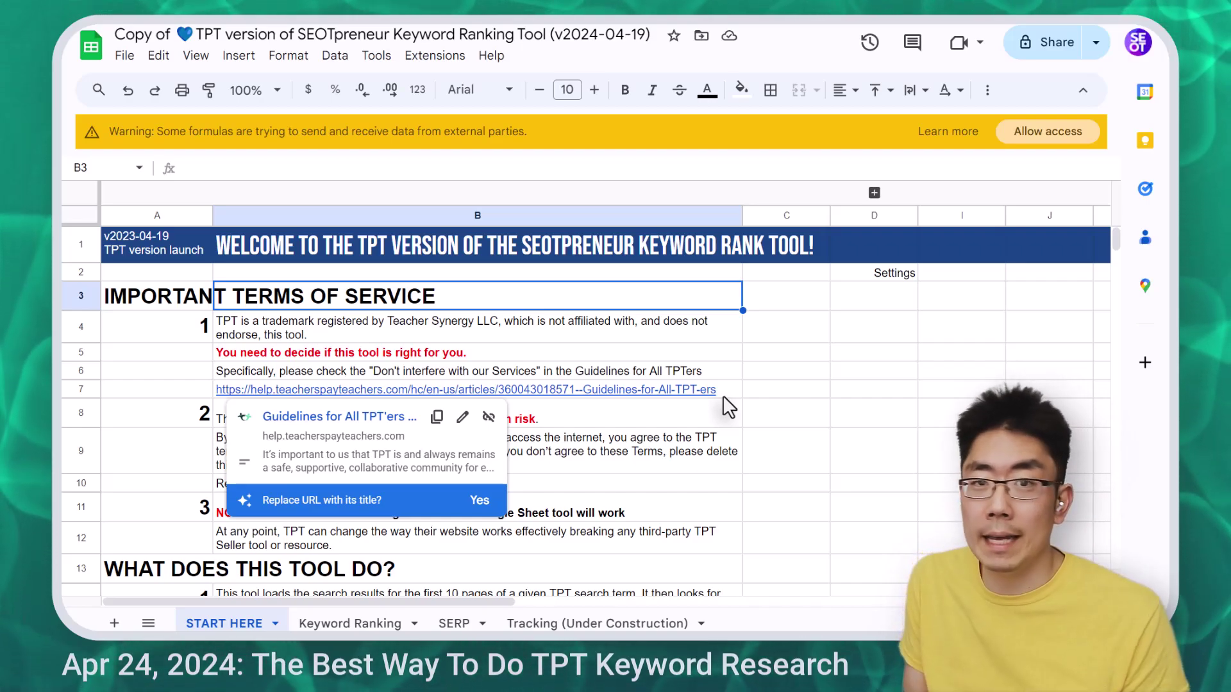
click(146, 303)
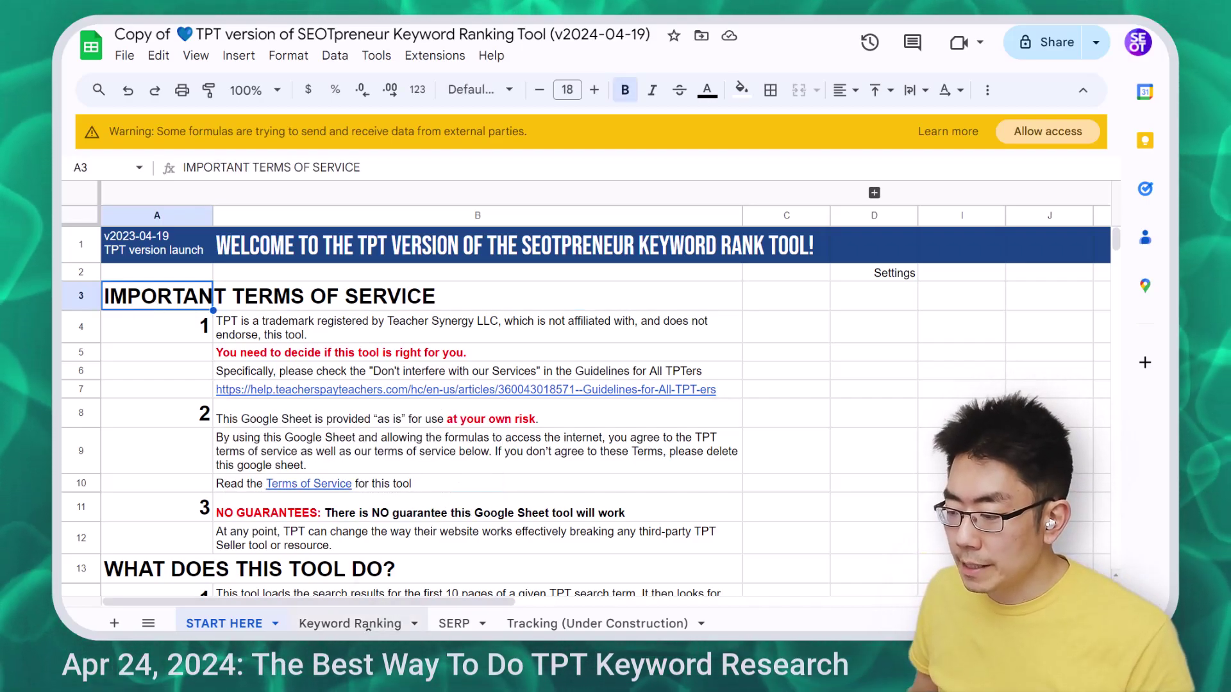
Step: On the Keyword Ranking sheet, set the keyword in D3 to 'reading comprehension'
click(372, 624)
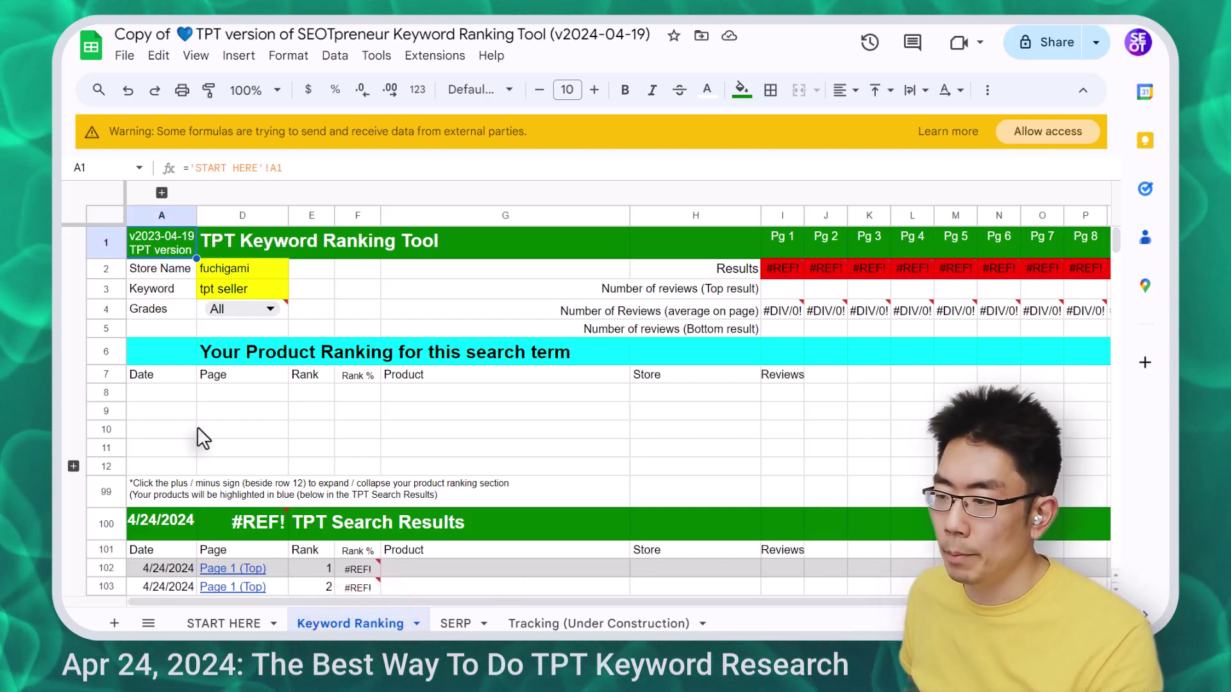
click(267, 289)
text(reading )
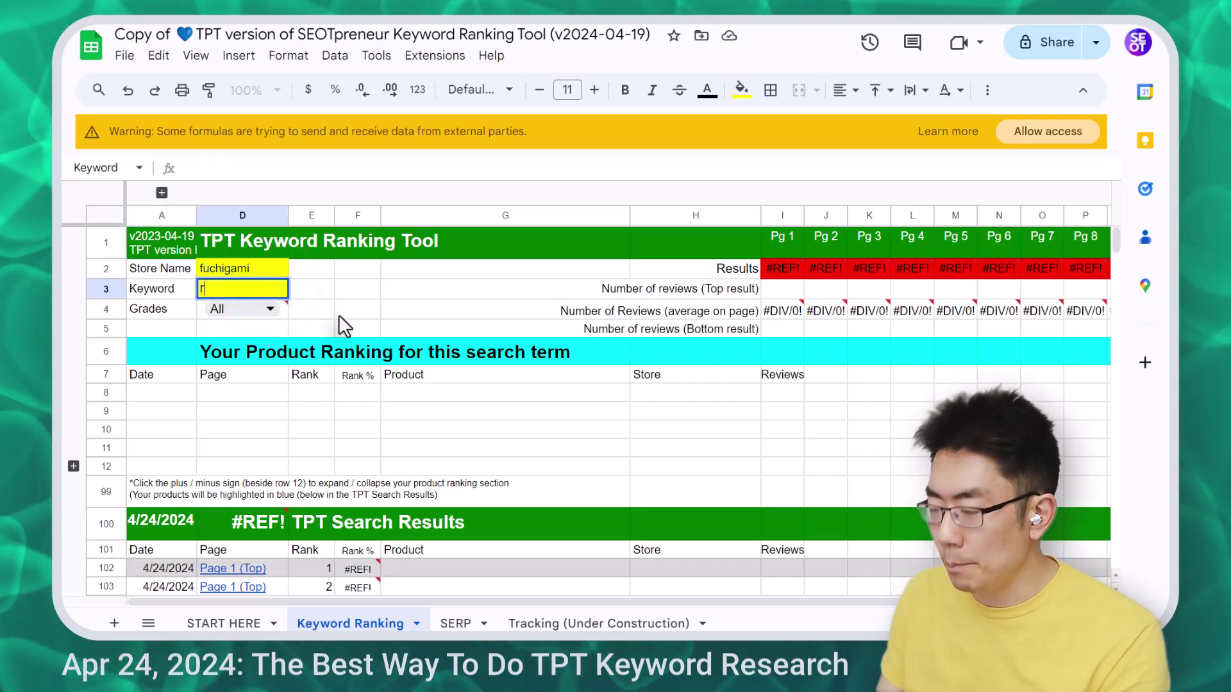
text(comprehension)
key(Return)
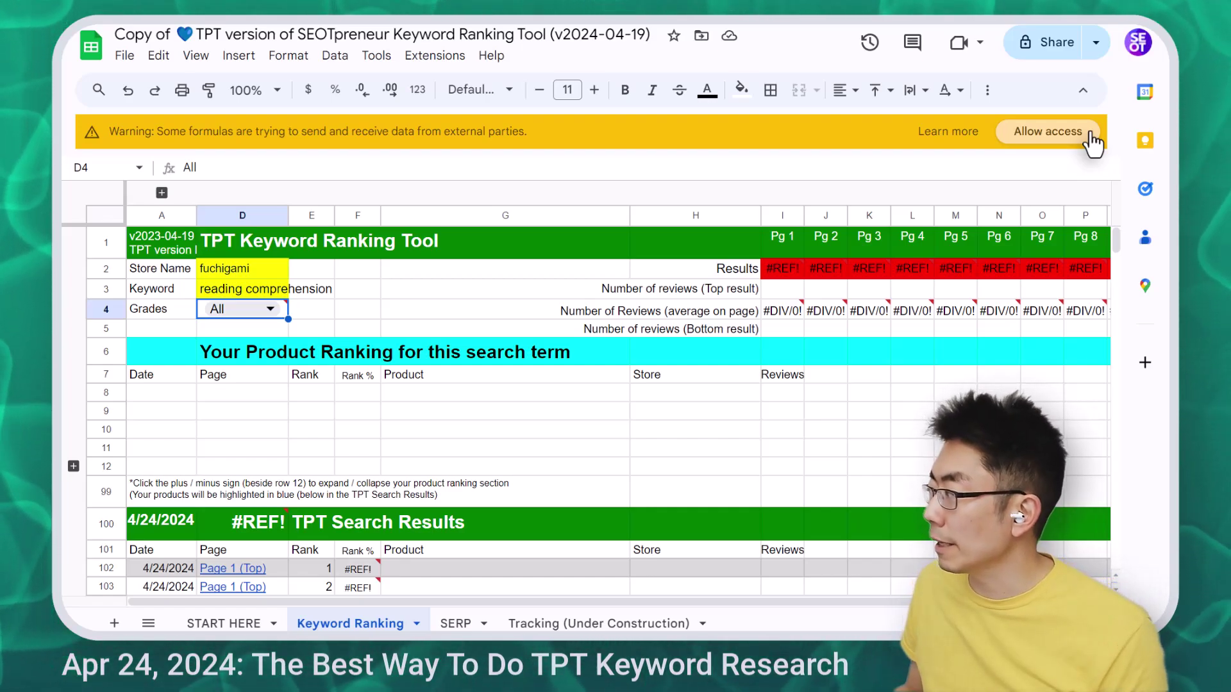
Step: Allow external data access and change the store name in D2 to 'educircles'
click(1089, 135)
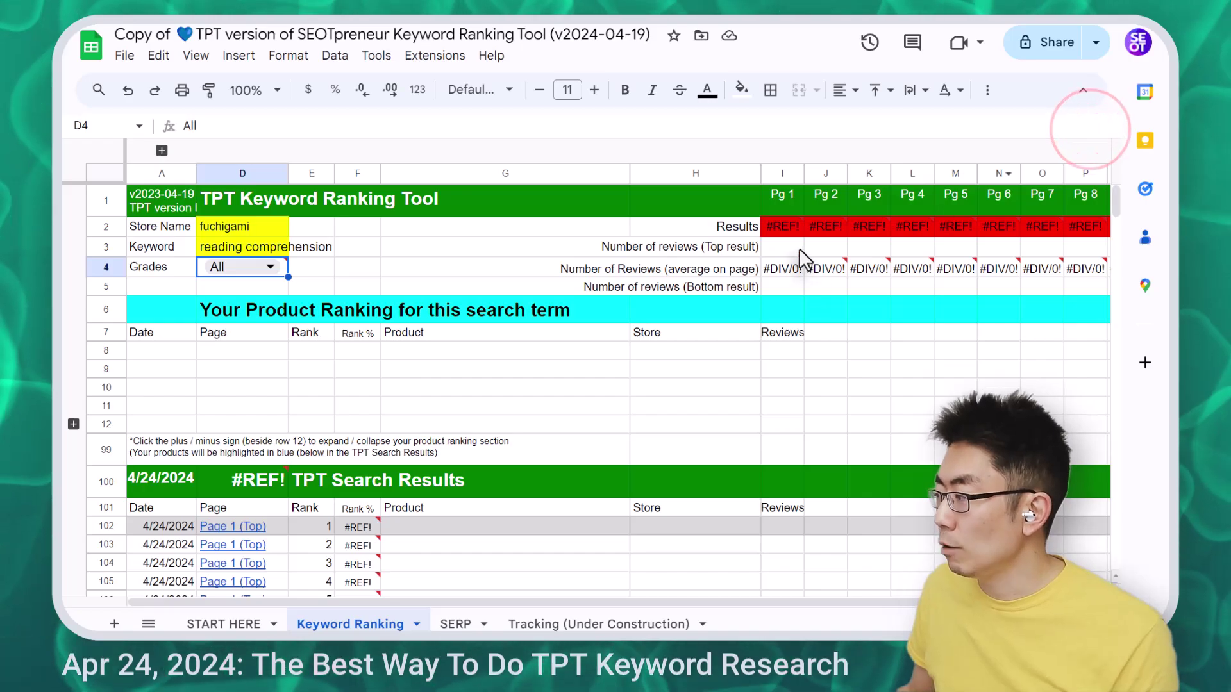
mouse_move(1099, 233)
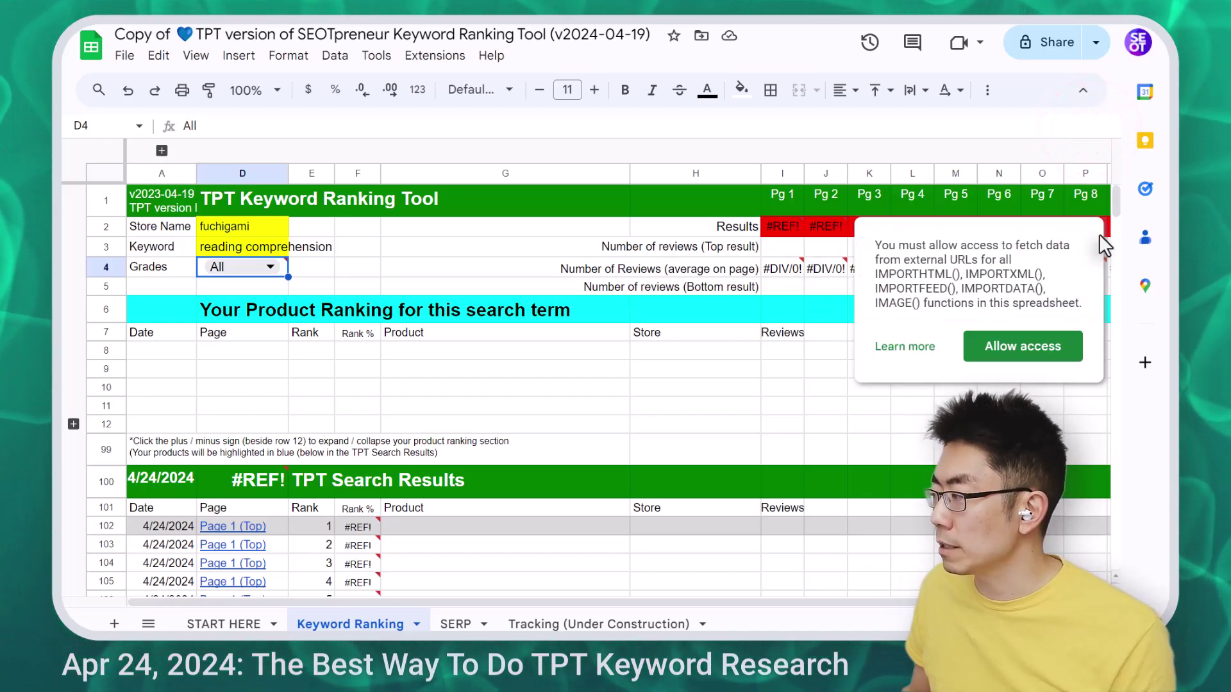
click(784, 227)
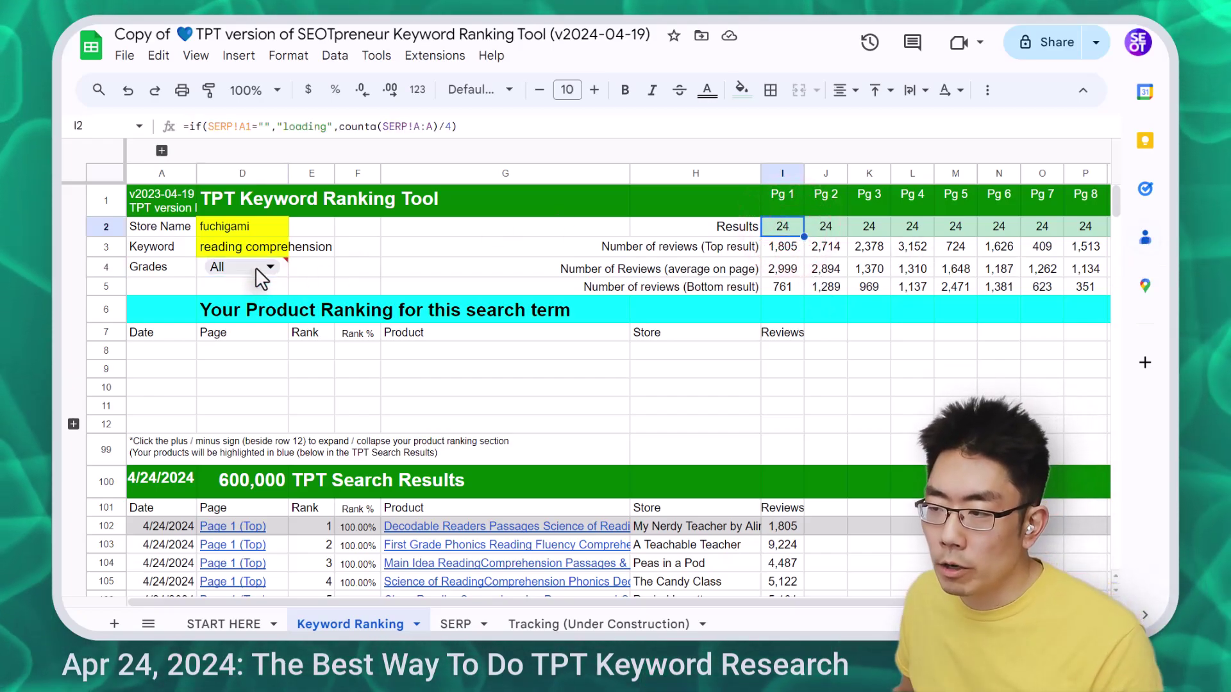
click(251, 226)
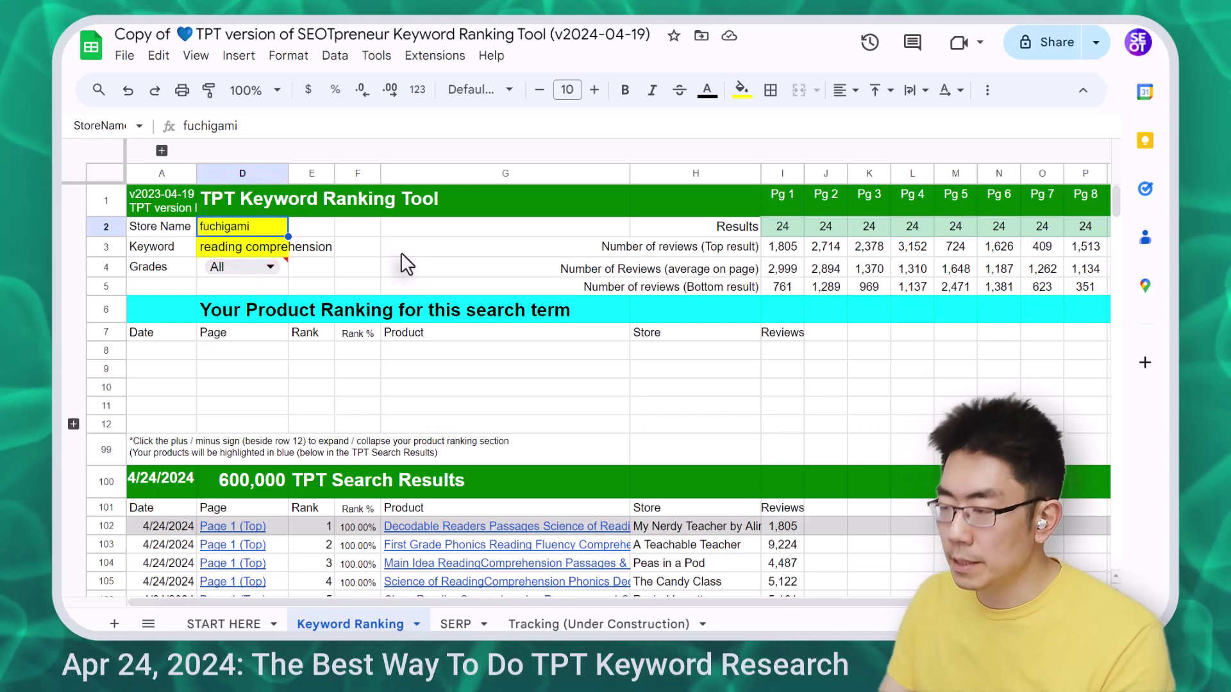
text(educircles)
key(Return)
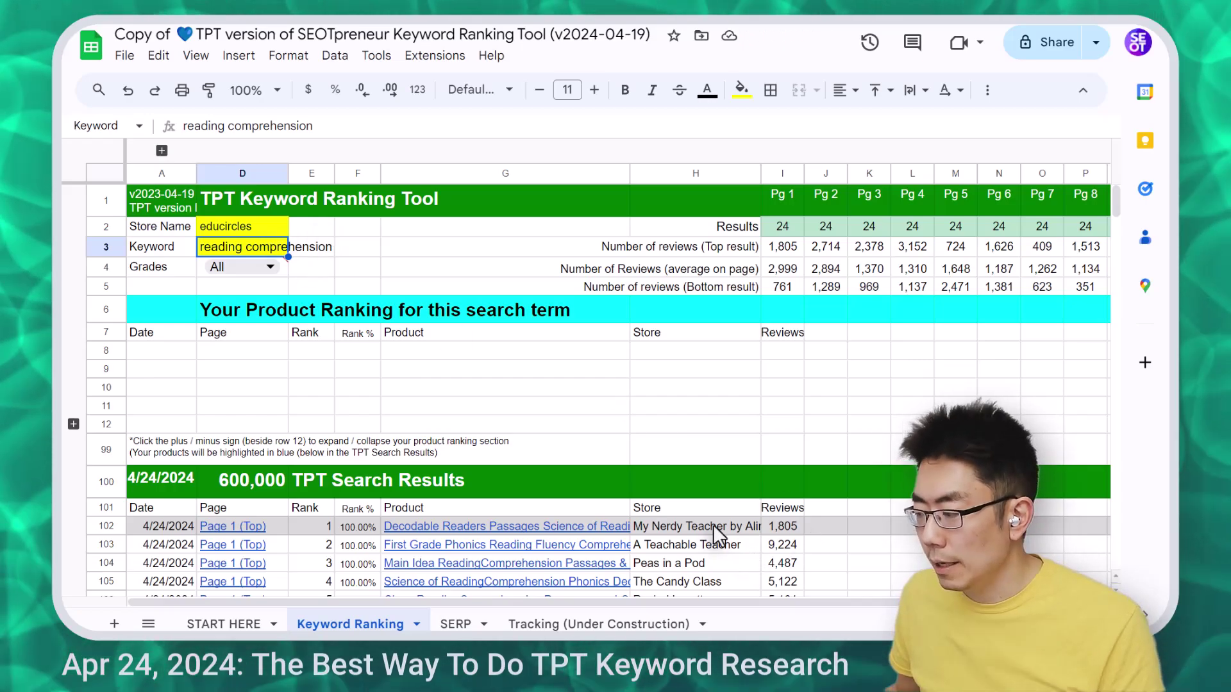
Step: Inspect the Store and Date column formulas, then open the Page 1 TPT search link
double_click(713, 525)
scroll(713, 449, down, 2)
scroll(712, 414, up, 2)
click(712, 414)
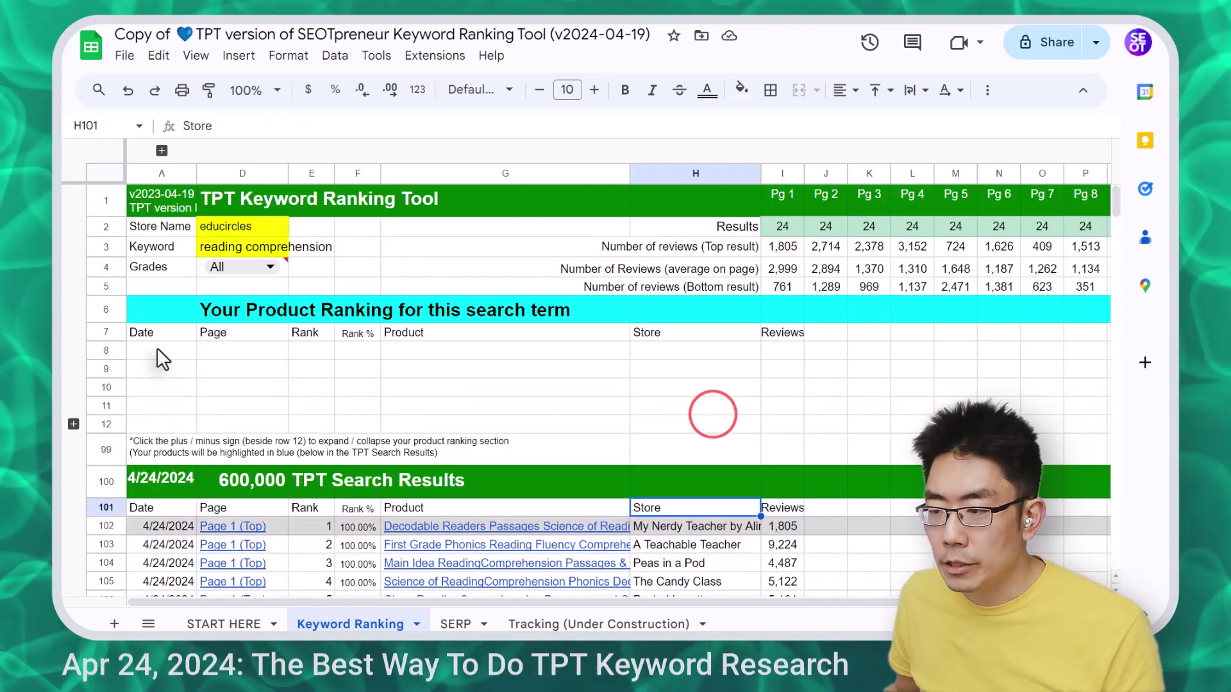
click(157, 348)
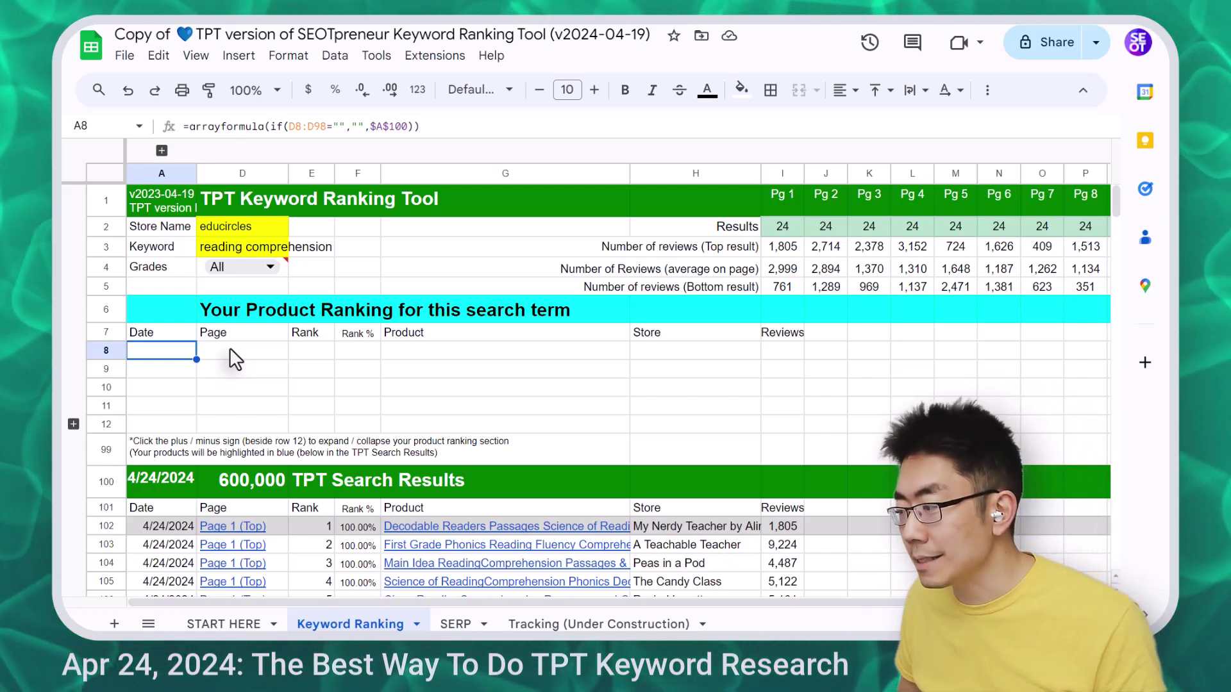
click(234, 527)
click(293, 551)
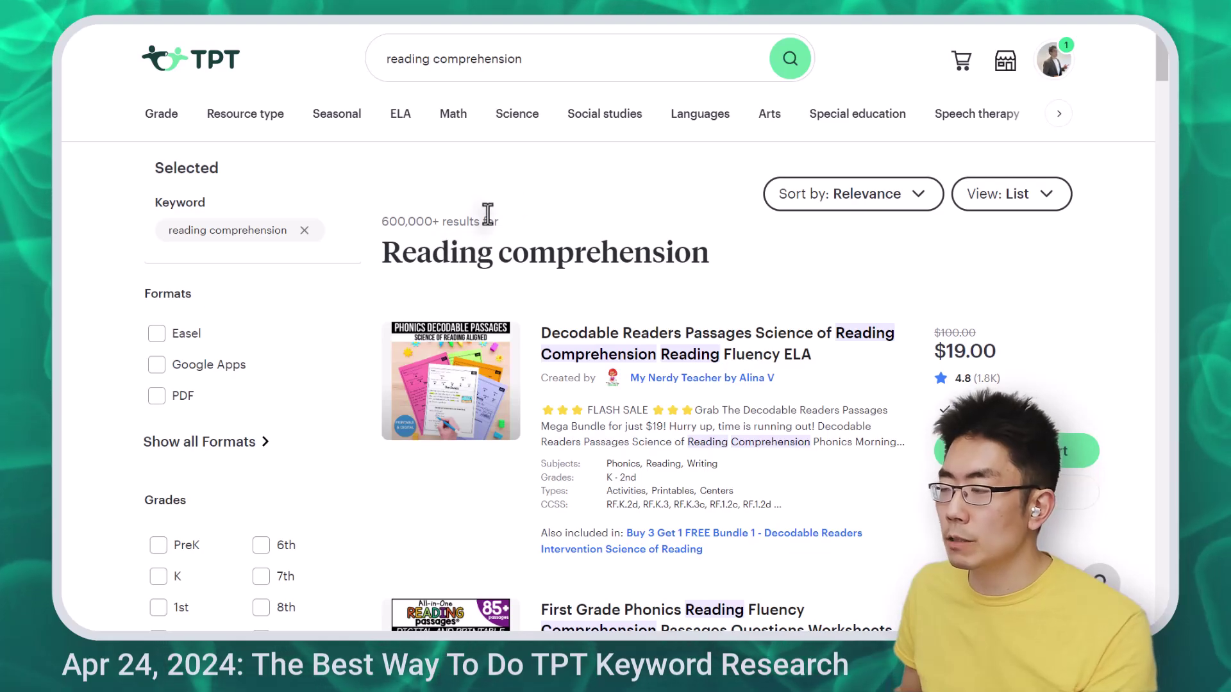
Step: Check the sheet's total results count and the Page 1 top-result review count of 1,805
key(ctrl+w)
click(248, 404)
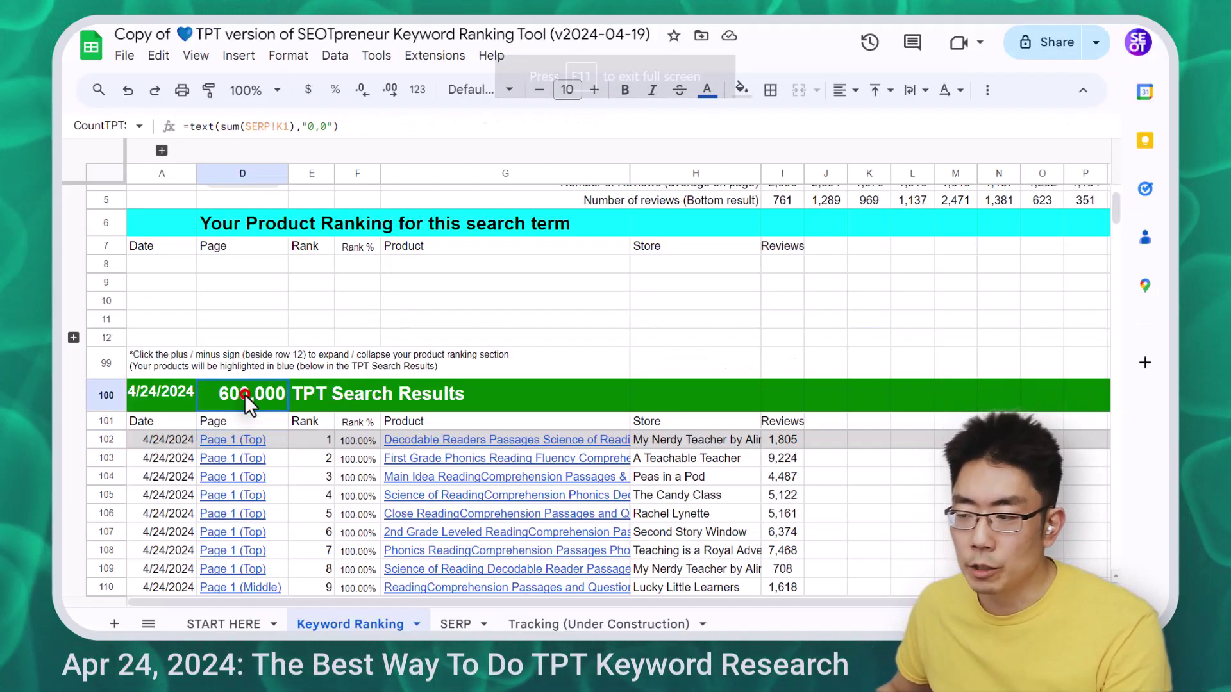
scroll(760, 255, up, 2)
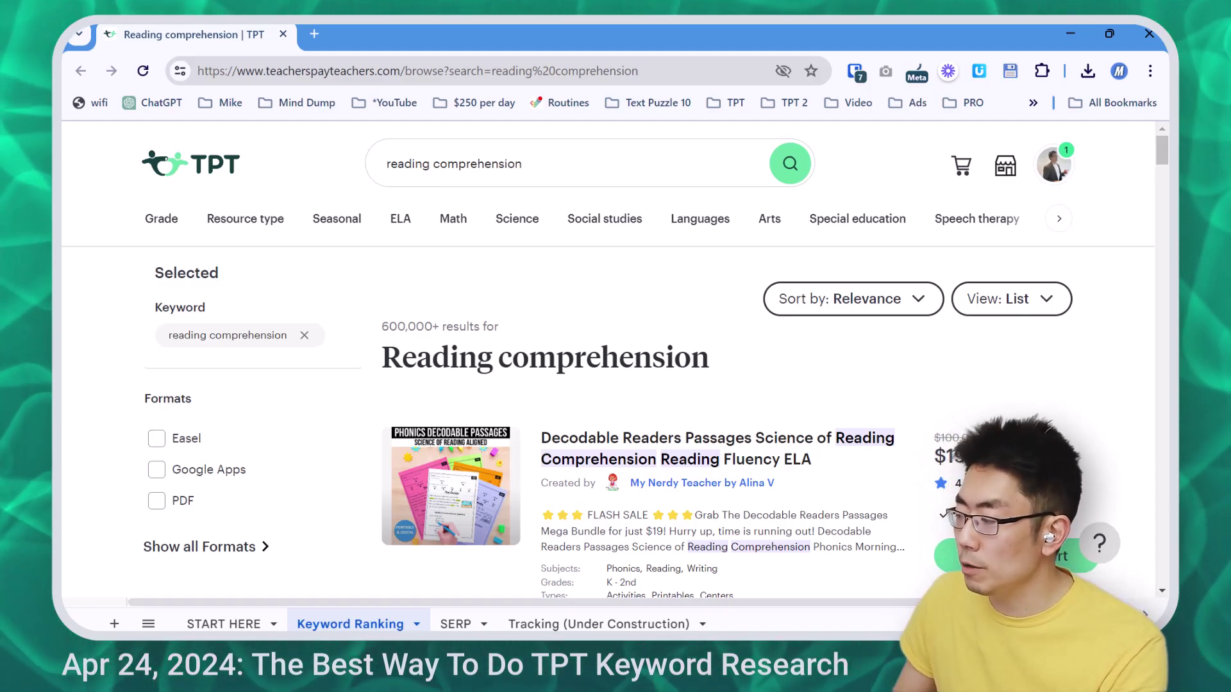
key(alt+Tab)
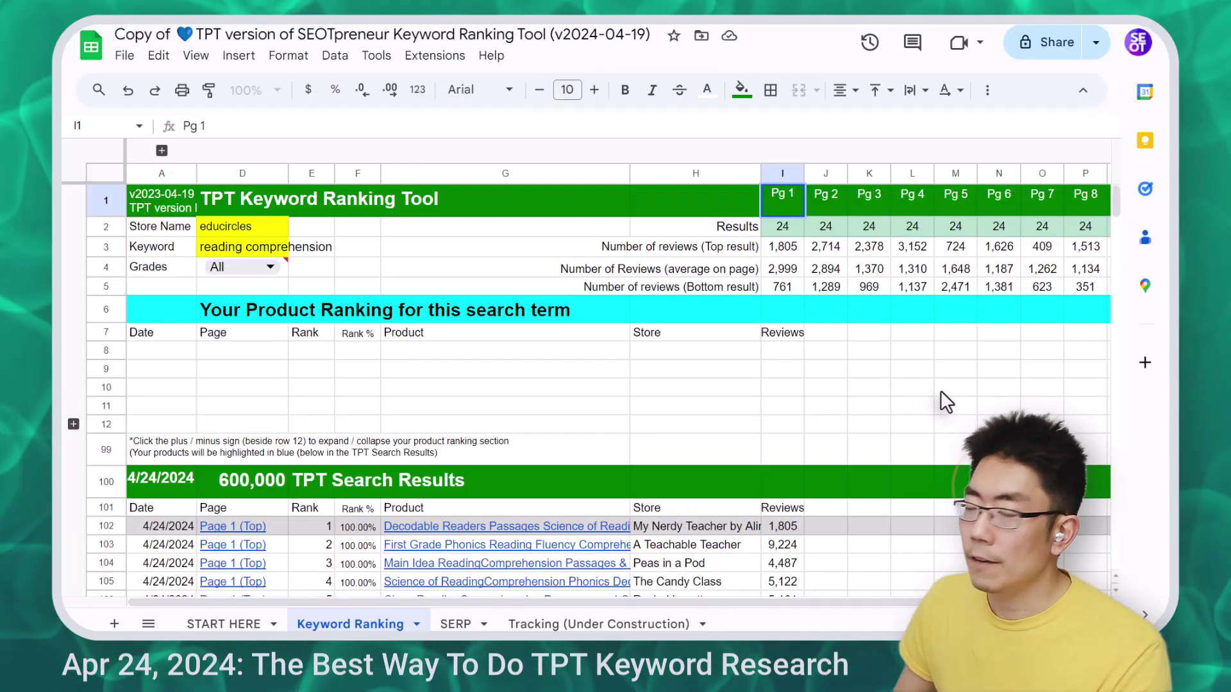
click(797, 249)
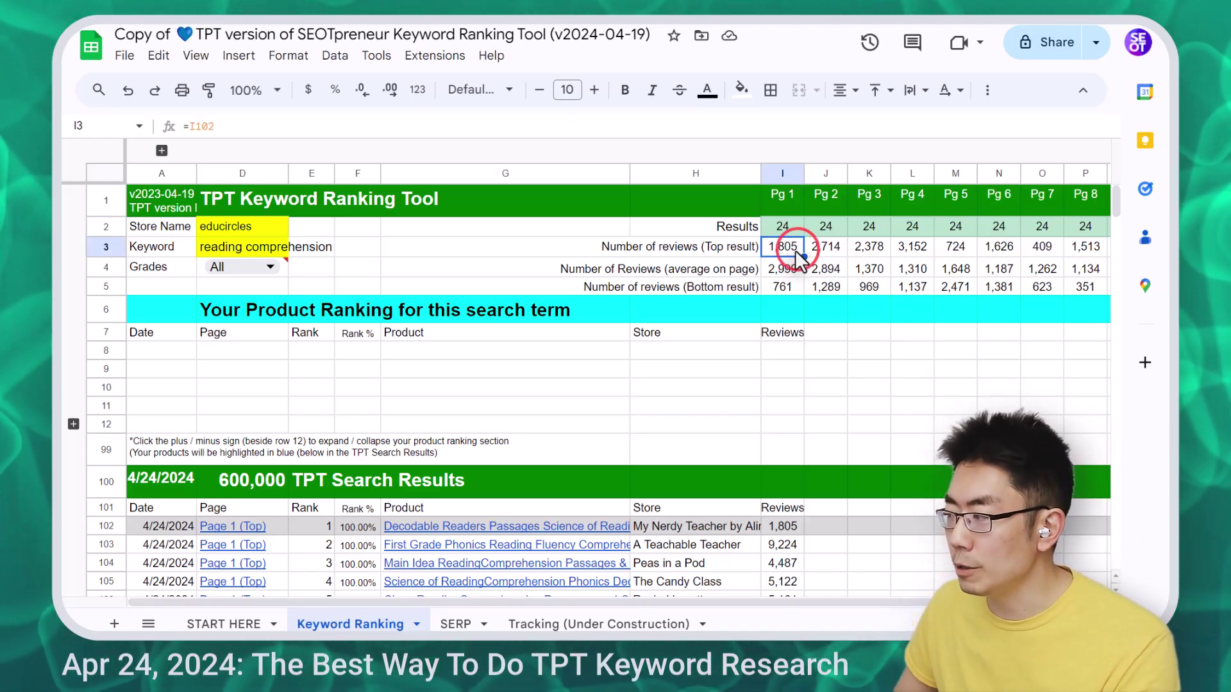
Step: Compare with the TPT results page and confirm the Page 1 bottom-result count of 761
key(alt+Tab)
scroll(827, 313, down, 1)
scroll(827, 312, down, 20)
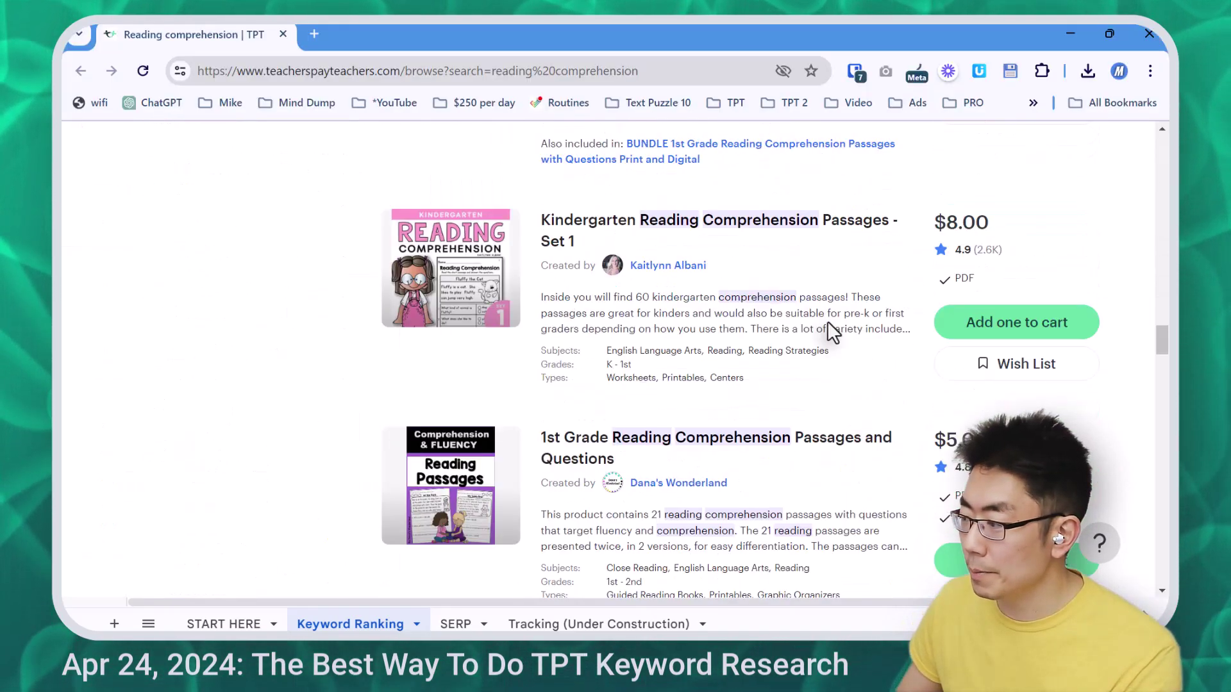
scroll(829, 321, up, 1)
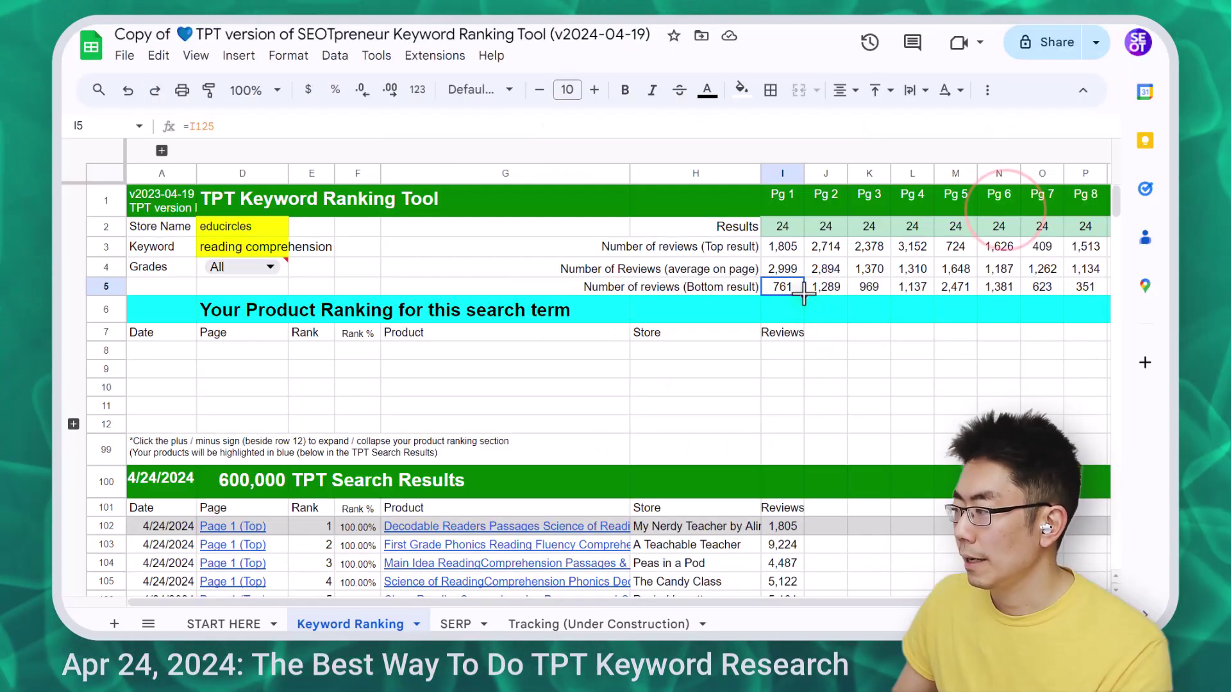
key(alt+Tab)
click(781, 287)
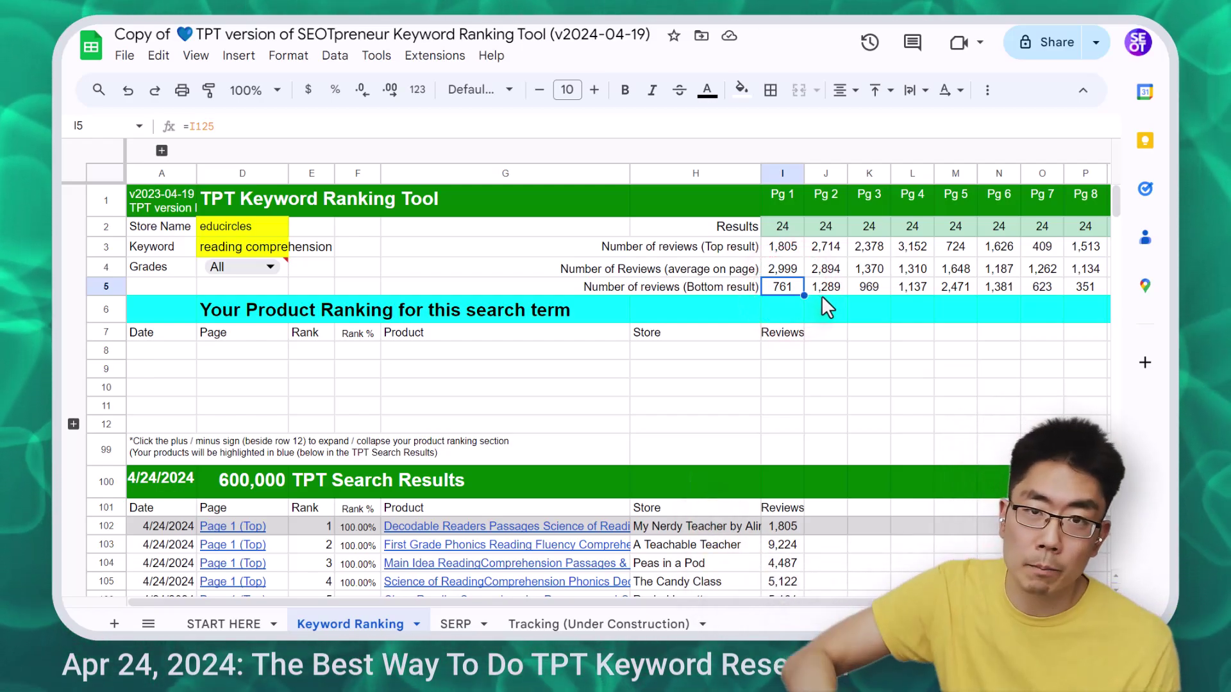
Step: Inspect Page 1's results count and its 2,999 average review count (average of I102:I125)
click(802, 269)
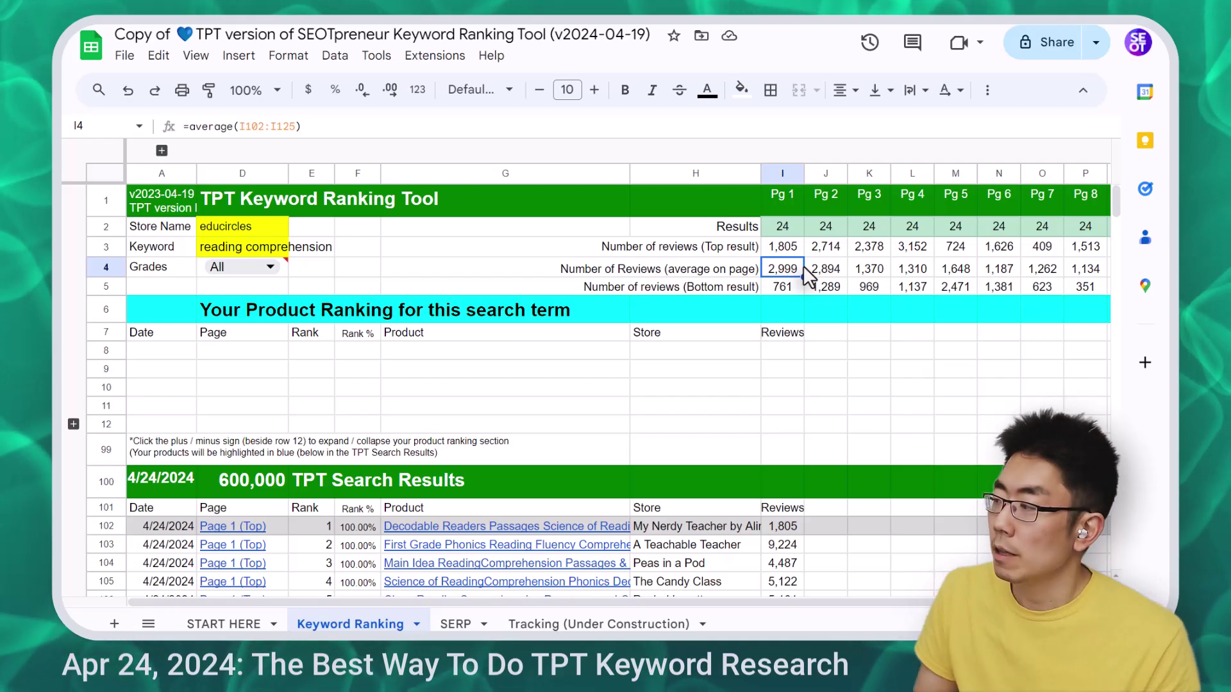
click(792, 225)
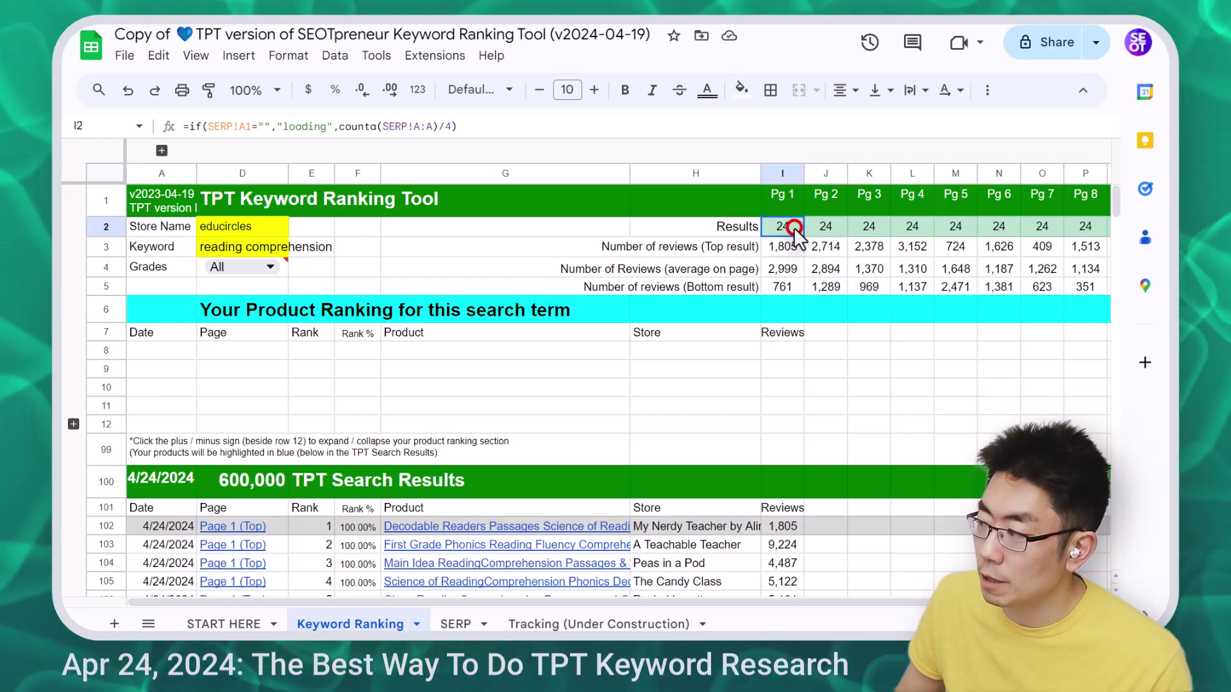
click(795, 270)
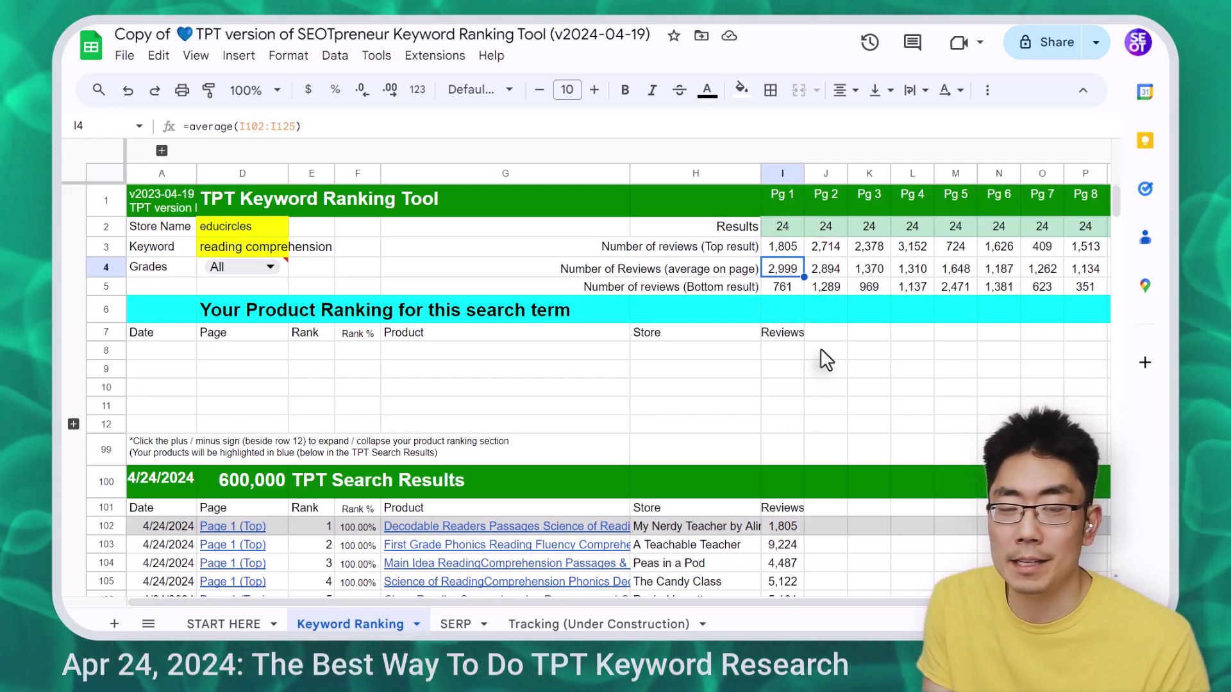
click(299, 268)
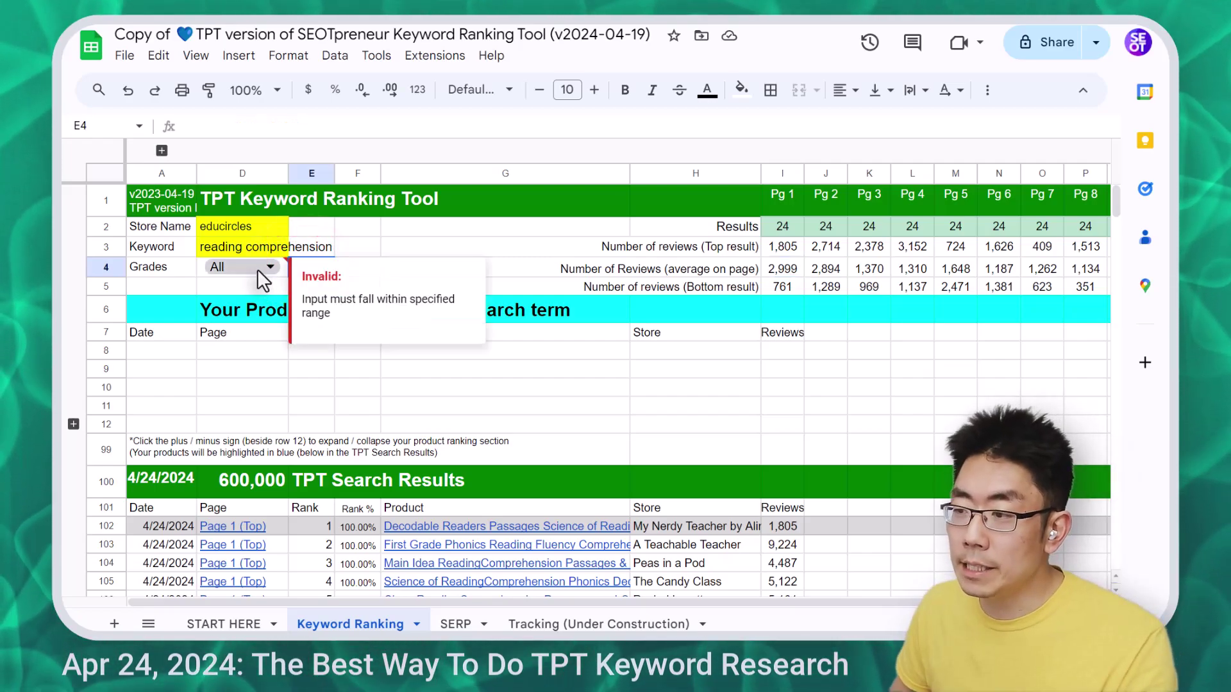
Step: Set the Grades filter in D4 to 8th and check the educircles product's rank 89 on page 4
click(268, 266)
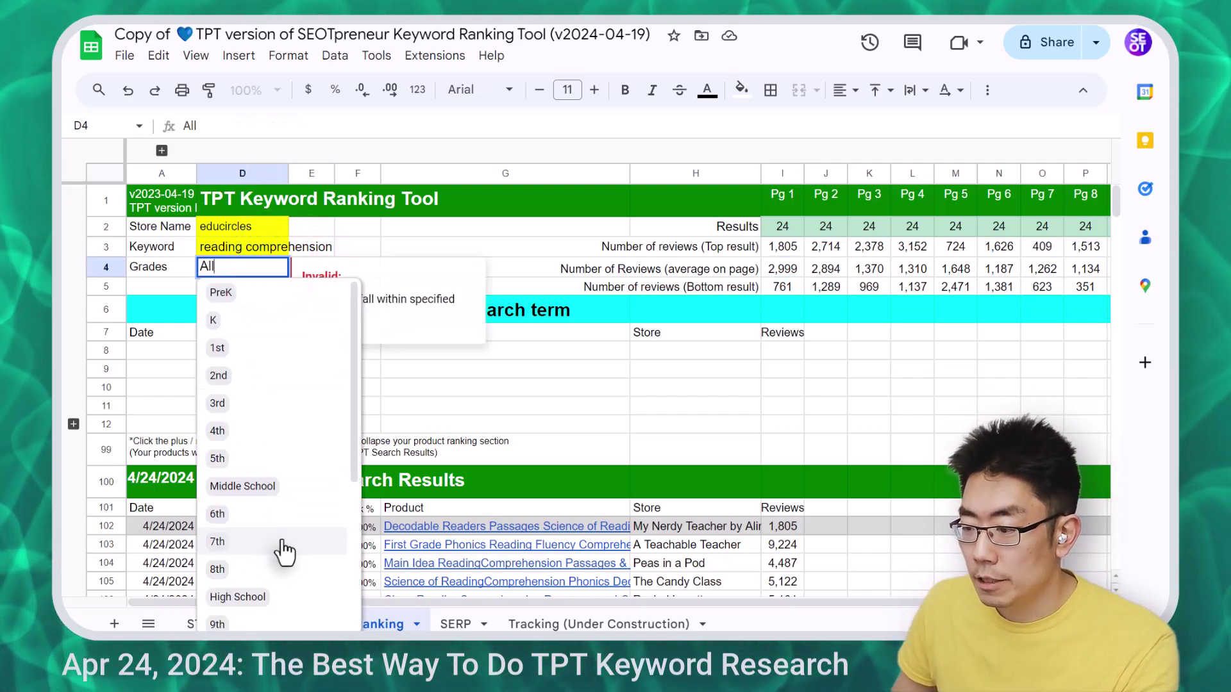
click(218, 569)
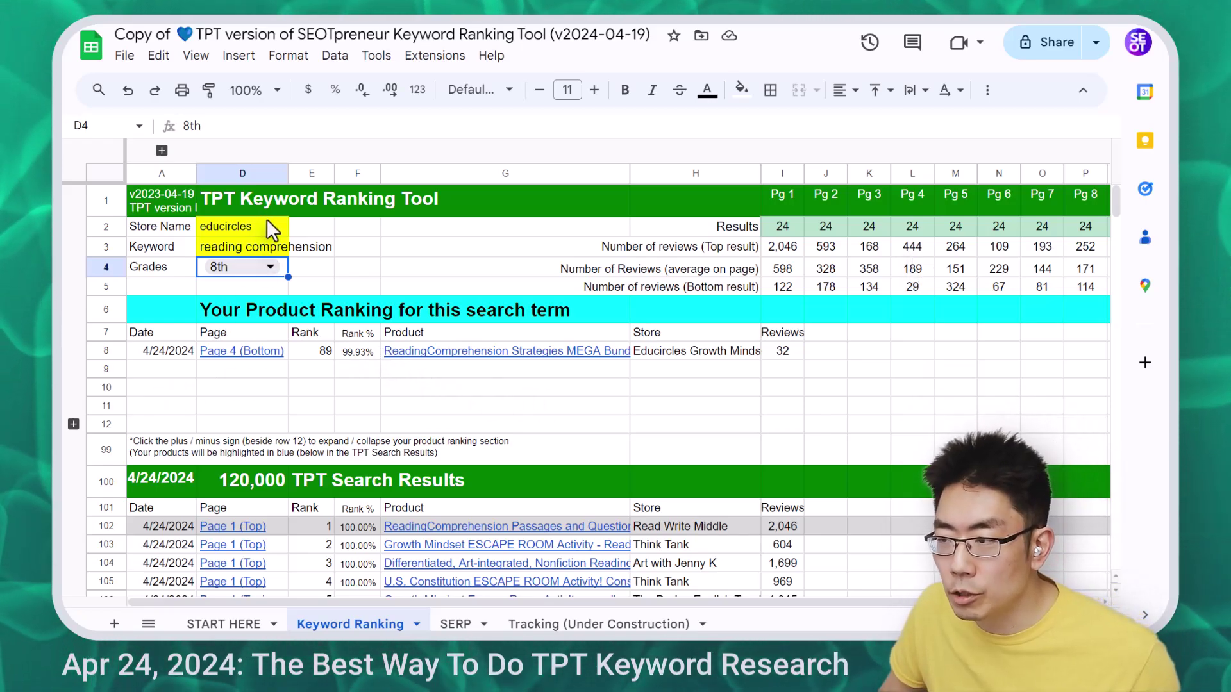
click(296, 351)
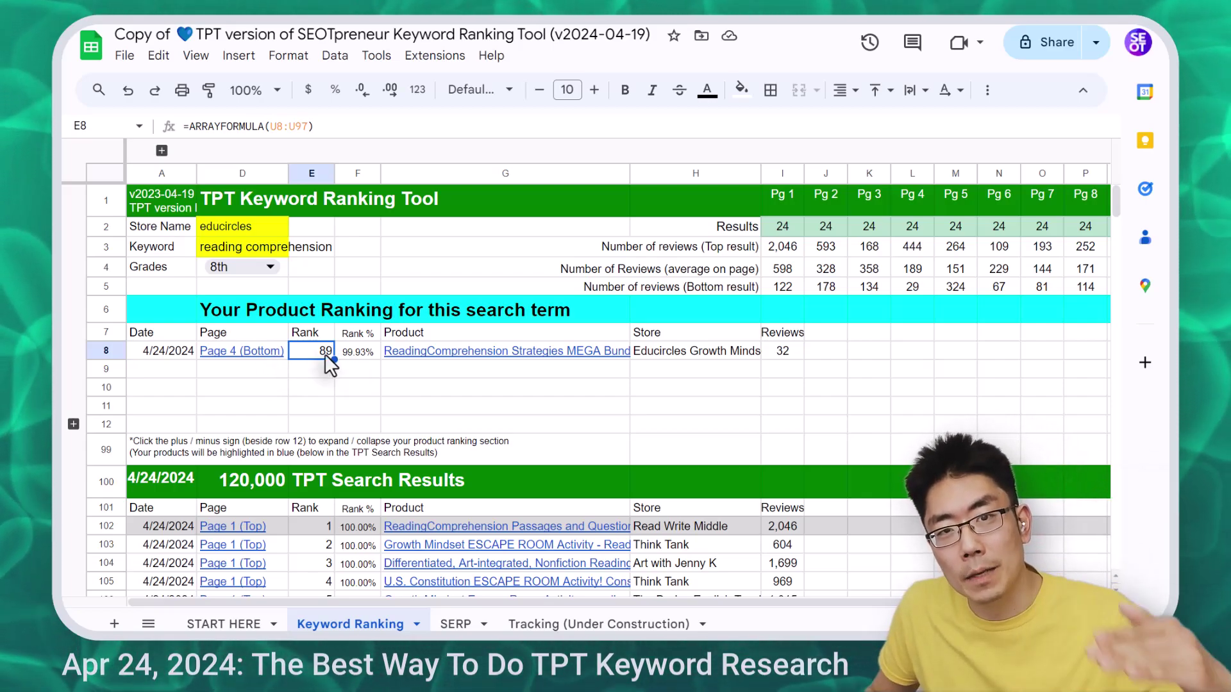
click(327, 404)
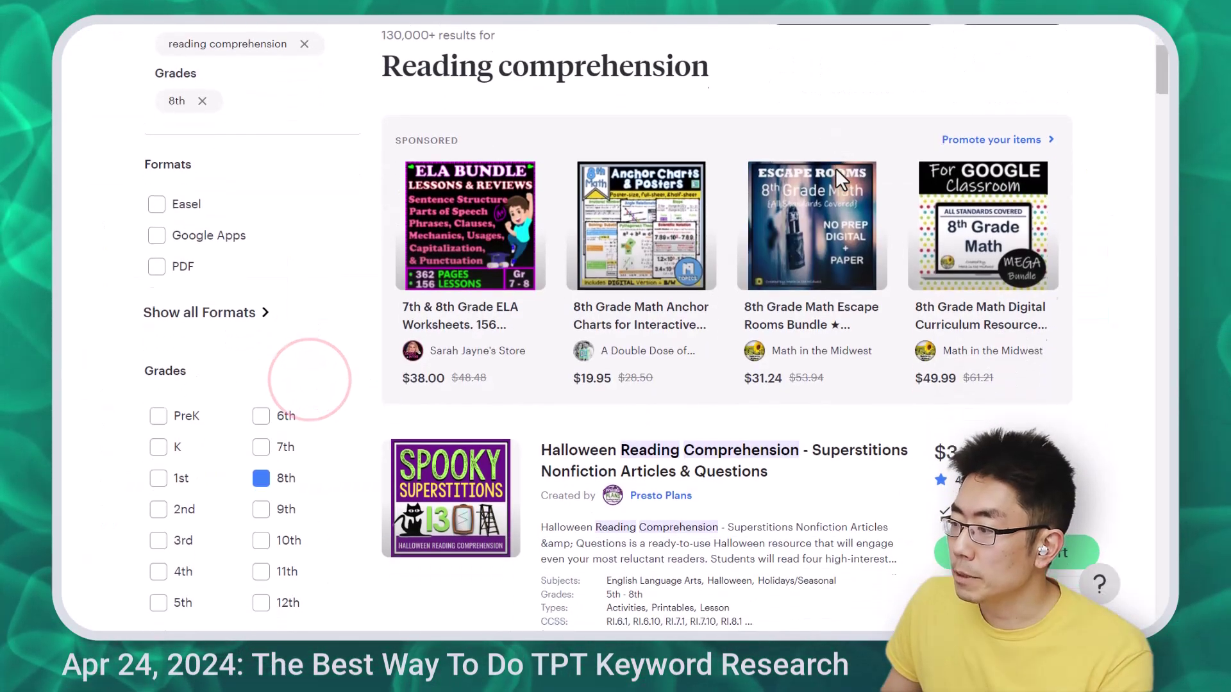
scroll(836, 179, down, 10)
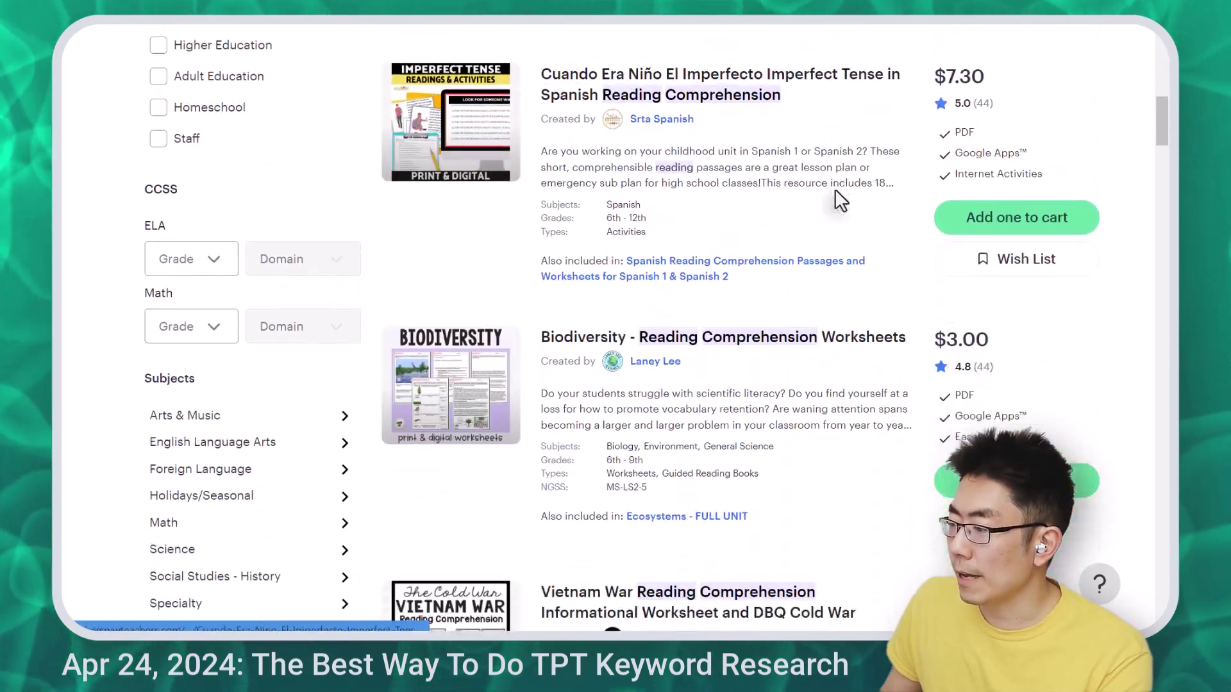
scroll(836, 191, down, 15)
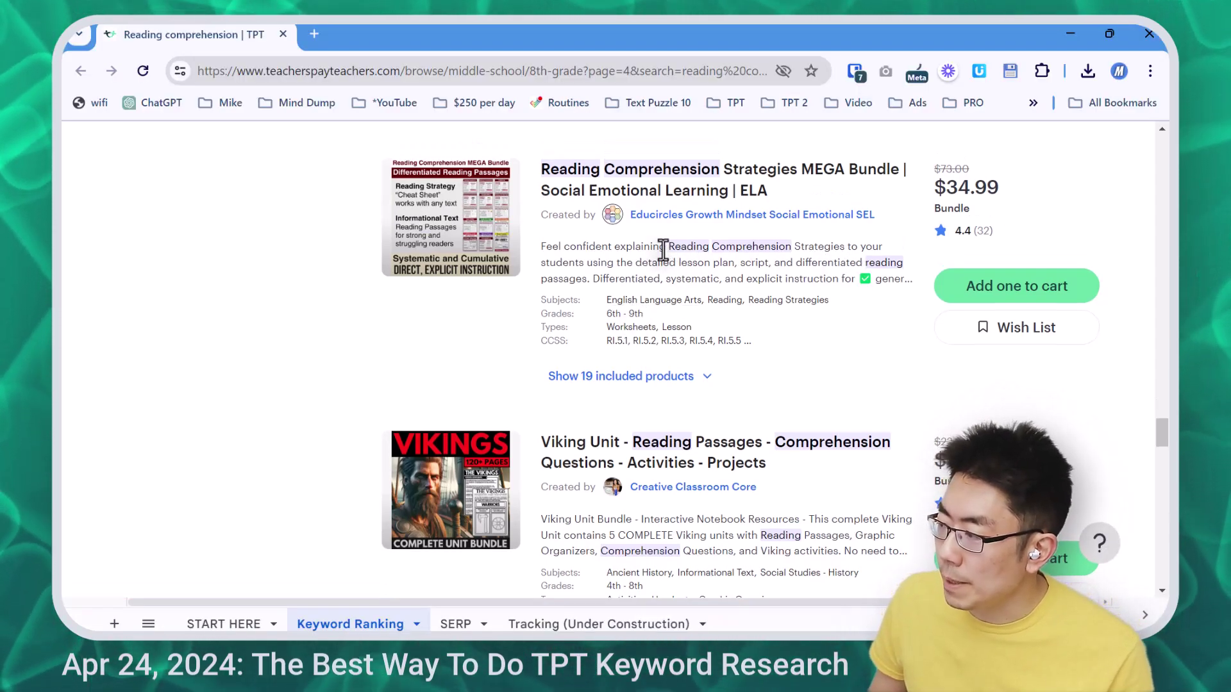
drag(667, 246, 806, 256)
click(806, 257)
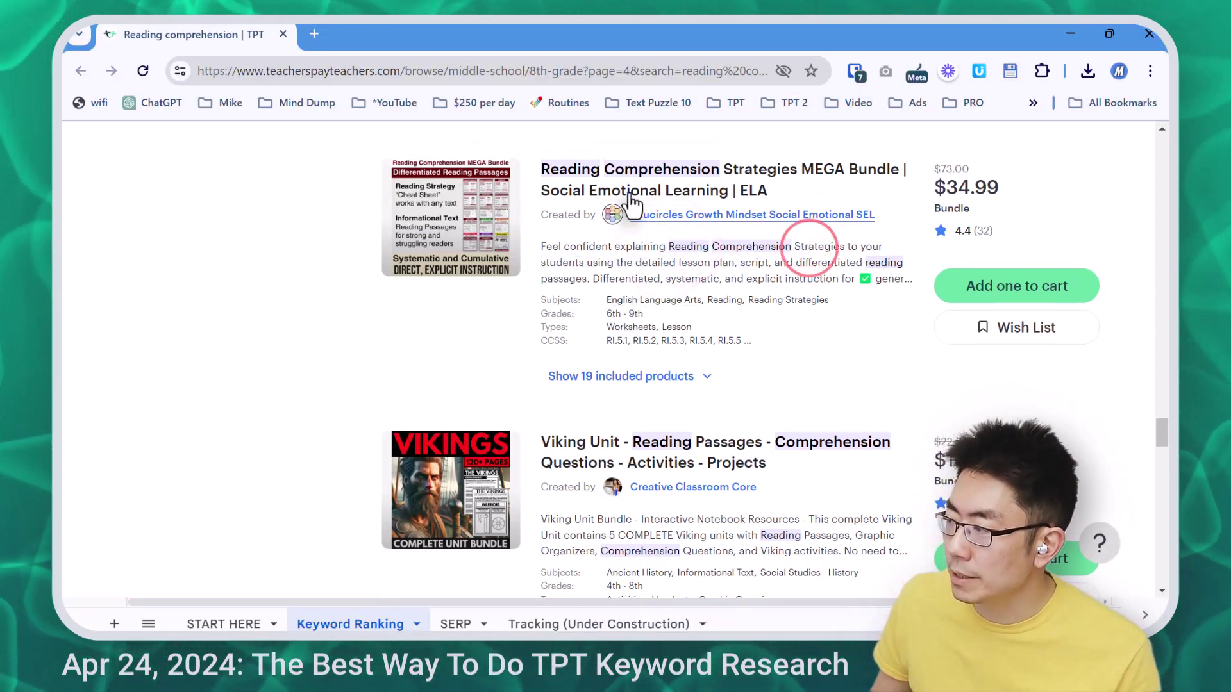
key(alt+Tab)
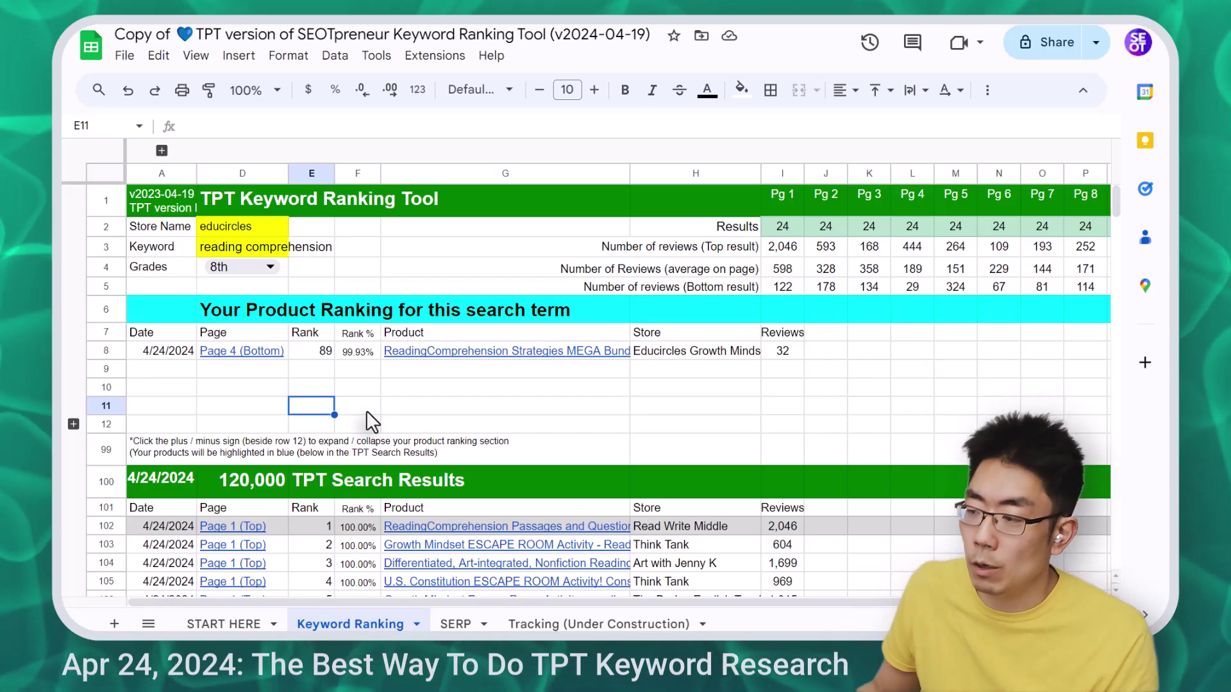
click(485, 334)
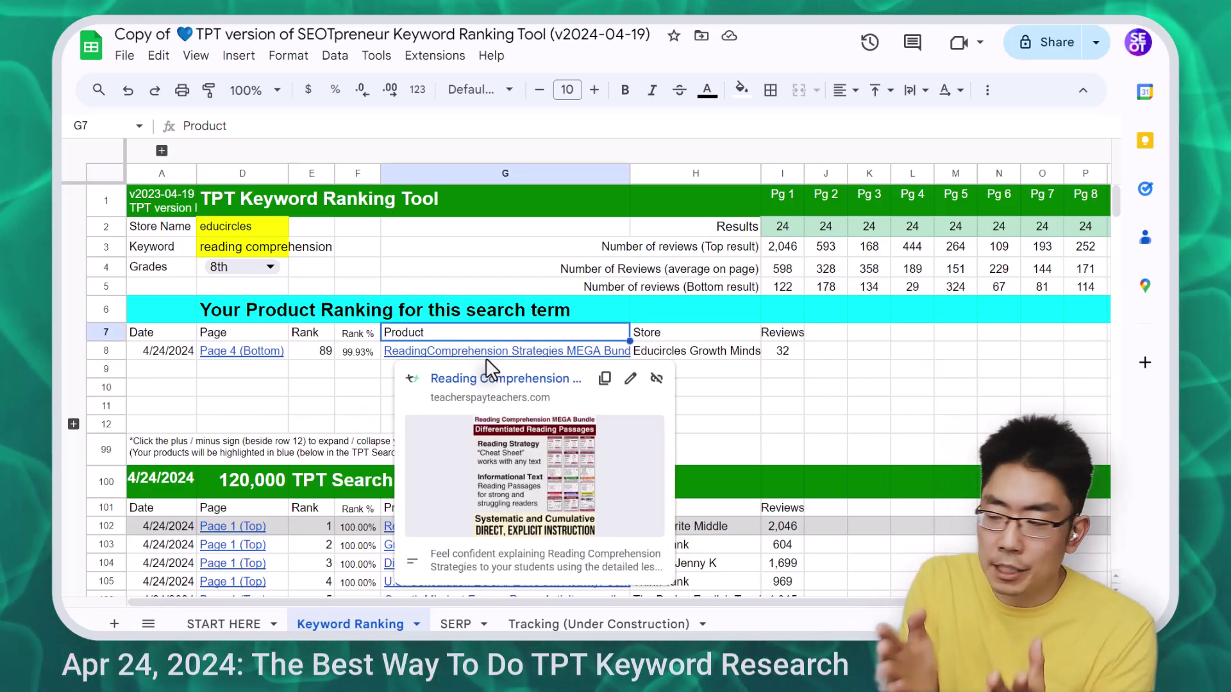
click(377, 370)
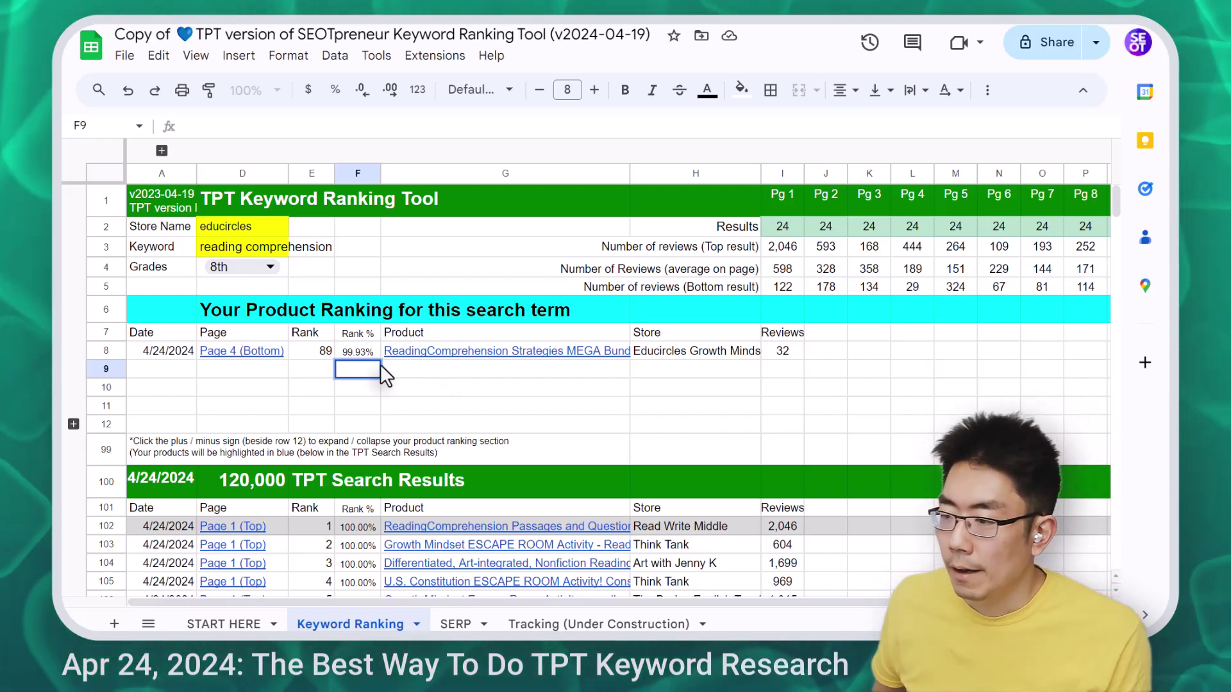
click(114, 351)
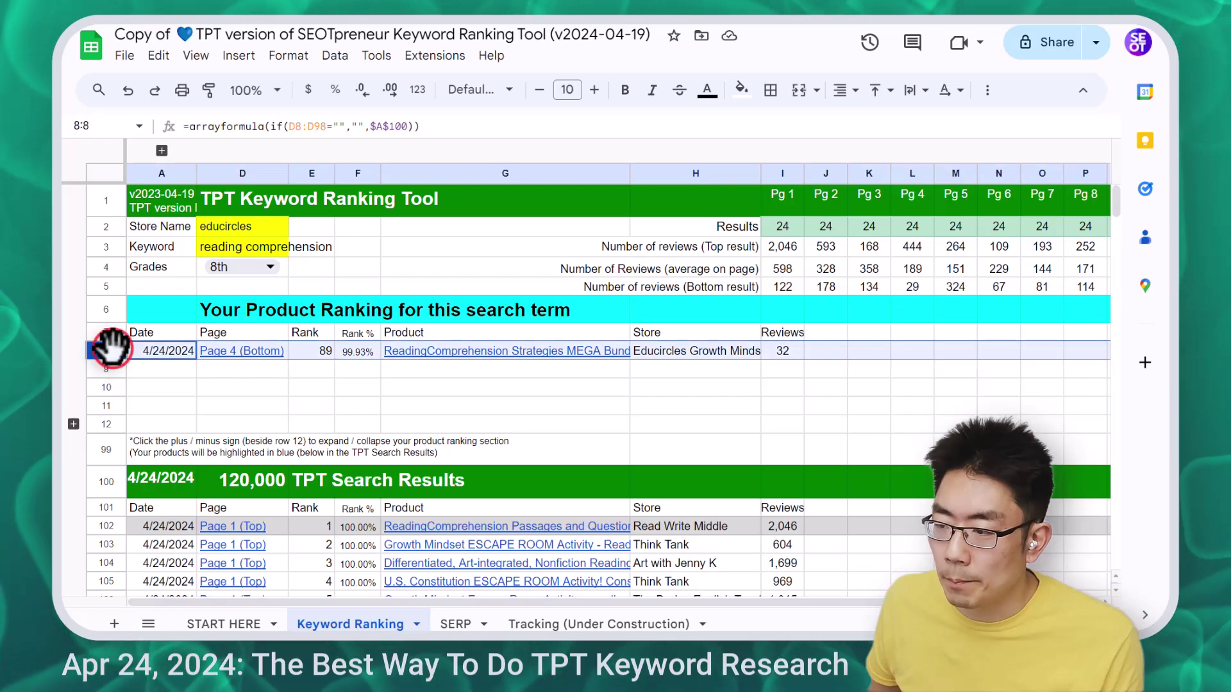
scroll(621, 327, down, 7)
scroll(624, 347, up, 7)
click(506, 471)
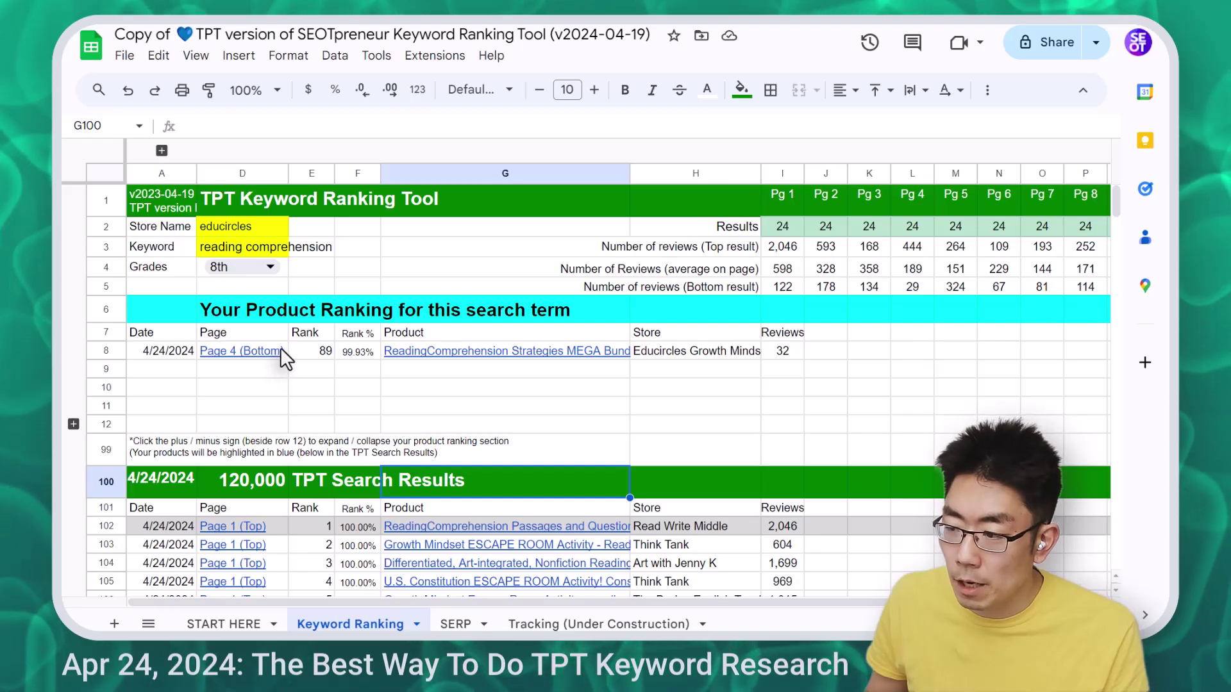
scroll(415, 467, down, 10)
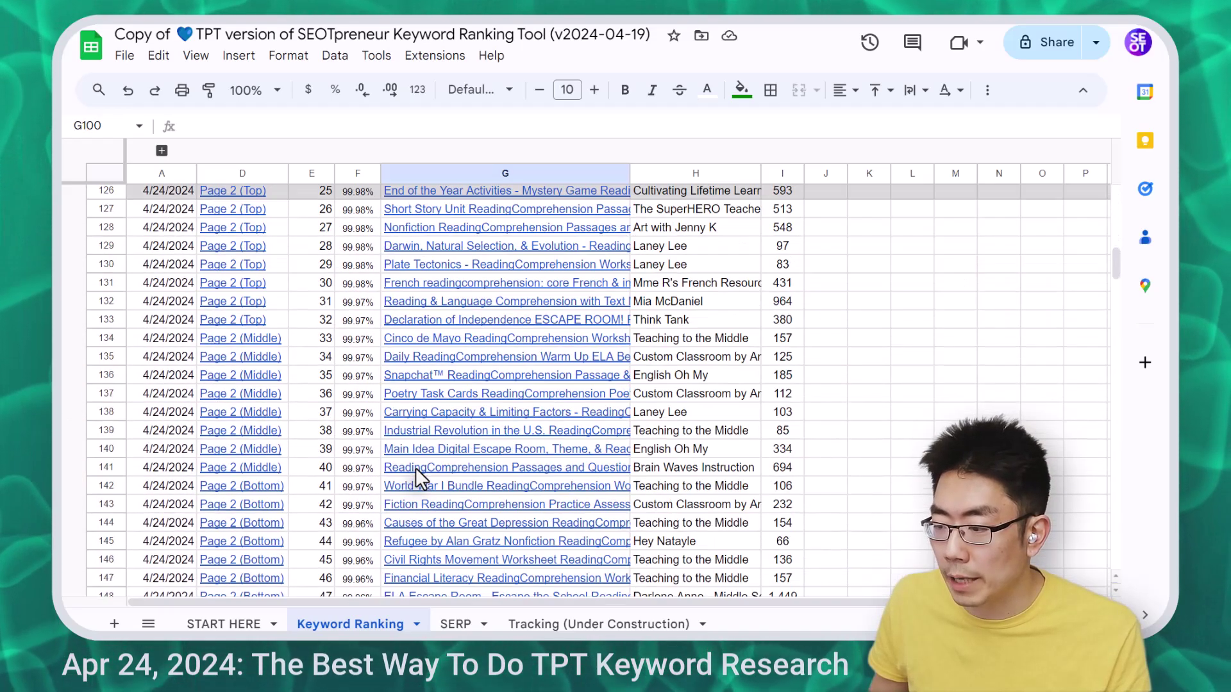
scroll(415, 467, down, 15)
scroll(337, 510, down, 3)
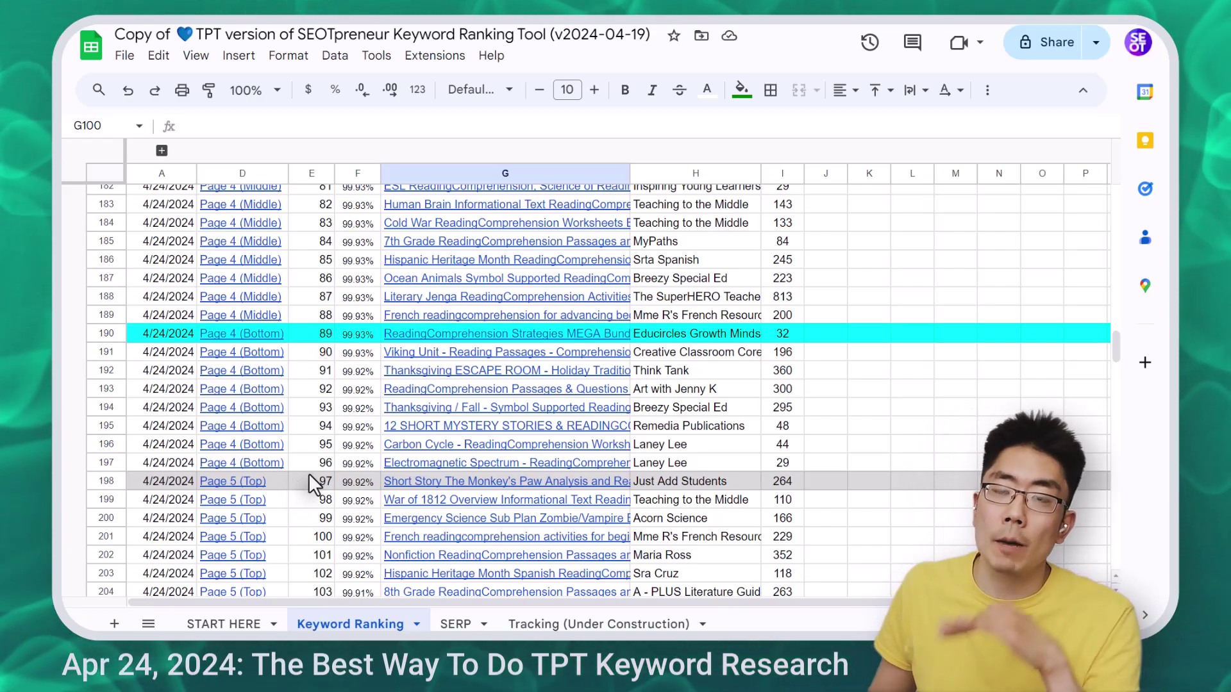
key(ctrl+BackSpace)
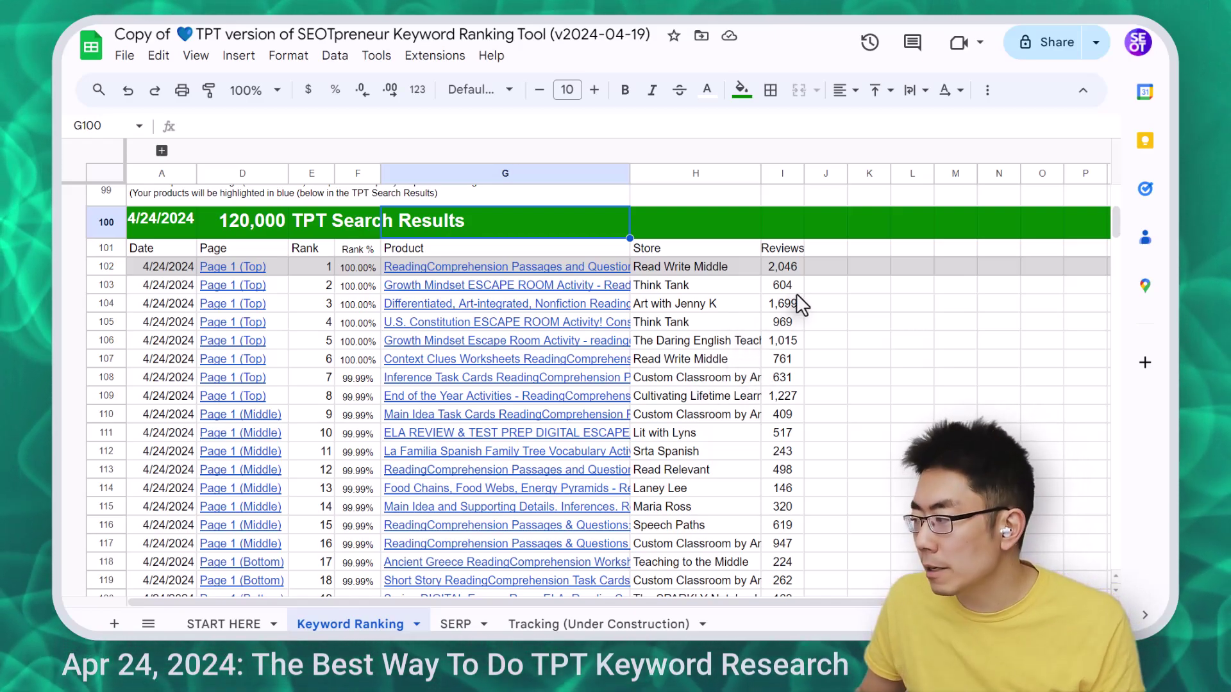
click(793, 267)
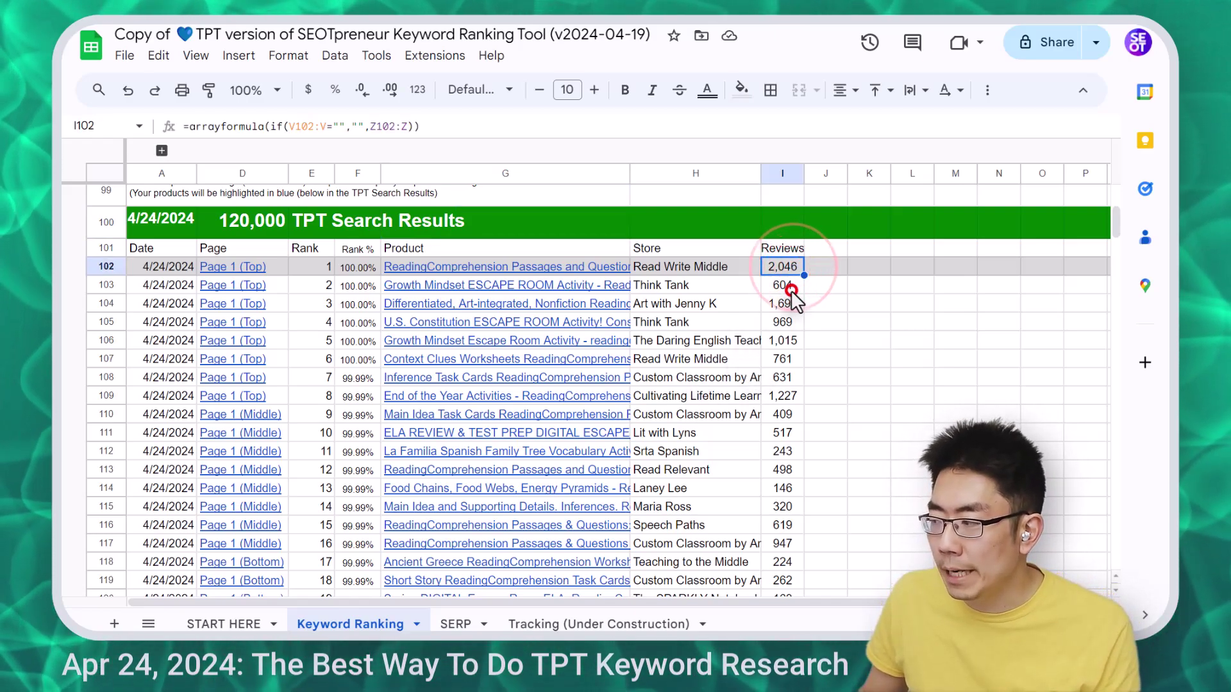
click(791, 288)
click(792, 304)
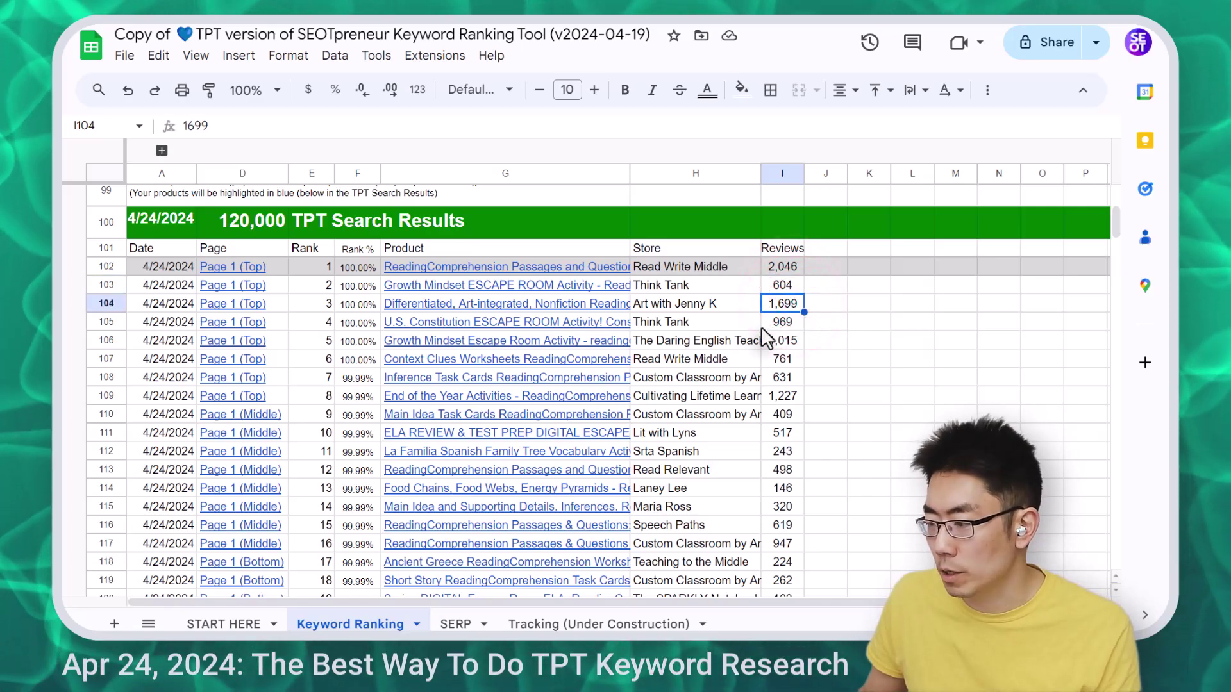
scroll(760, 325, up, 5)
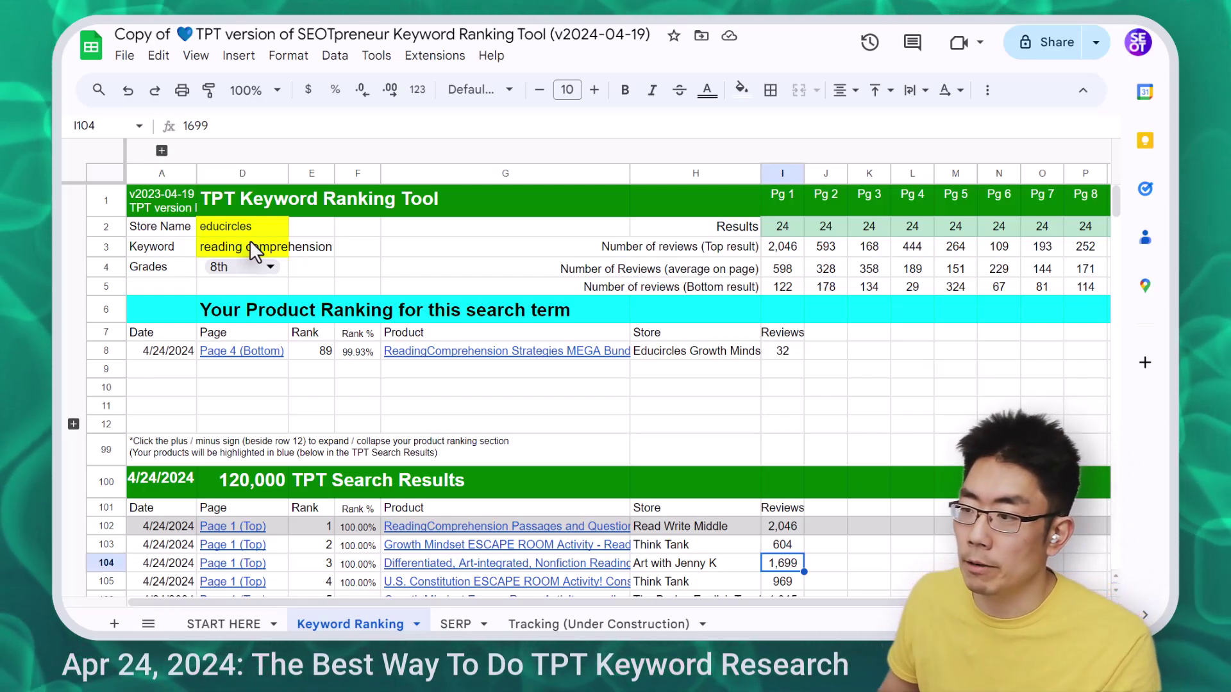
Step: Change the D3 keyword to 'reading comprehension strategies' and confirm the rank-4 product's store
click(249, 243)
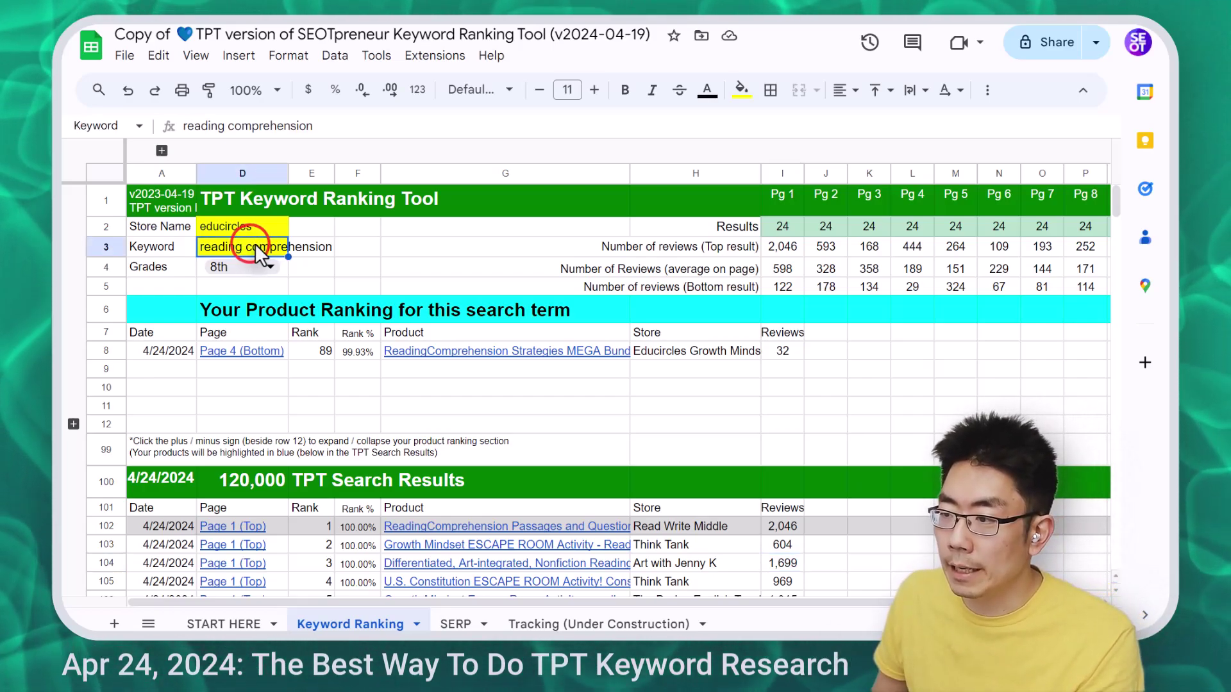
click(368, 127)
text(s)
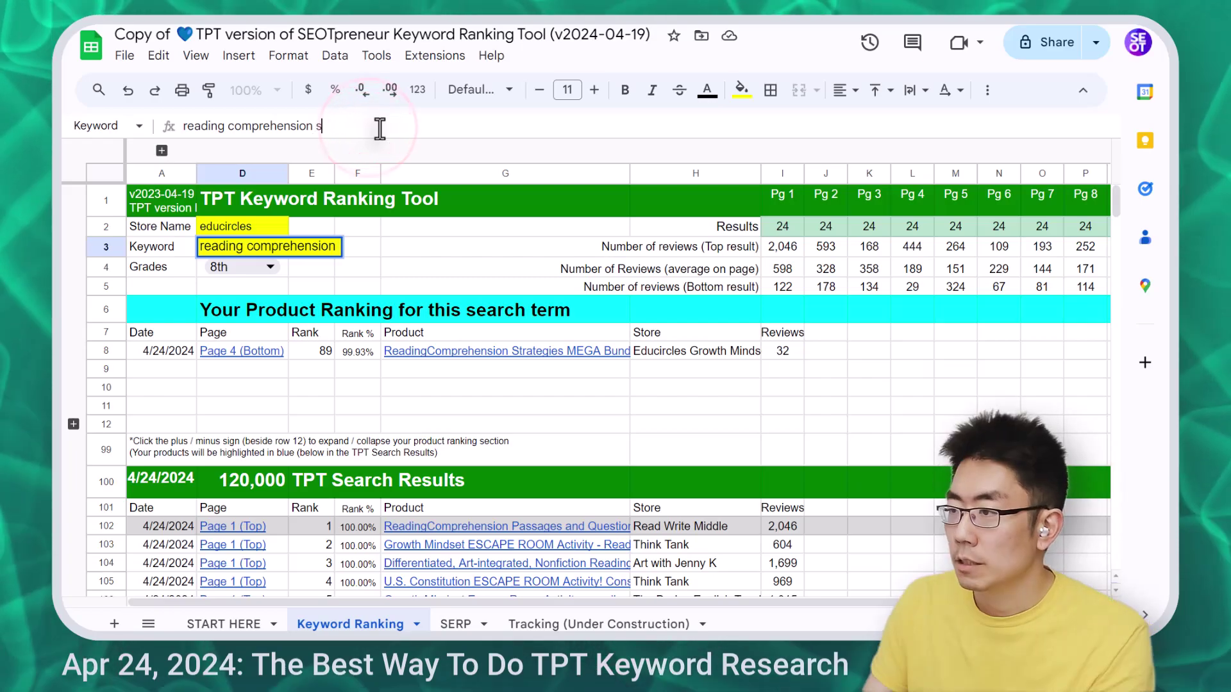
text(trategies)
key(Return)
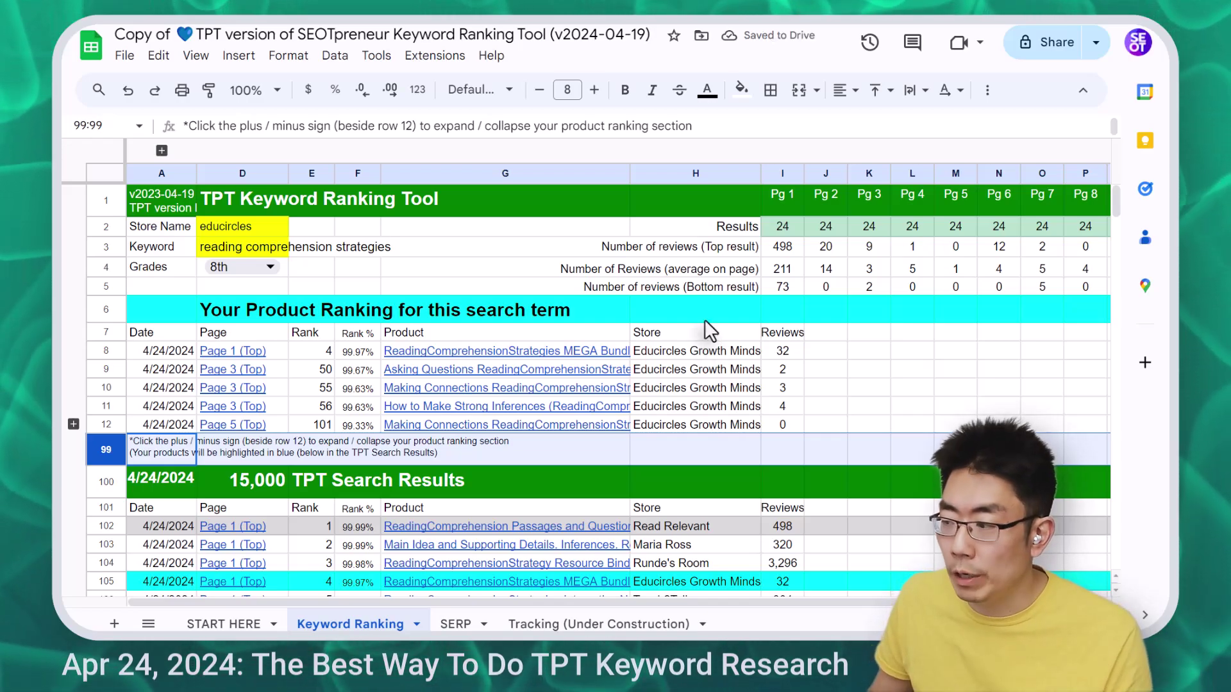
click(740, 355)
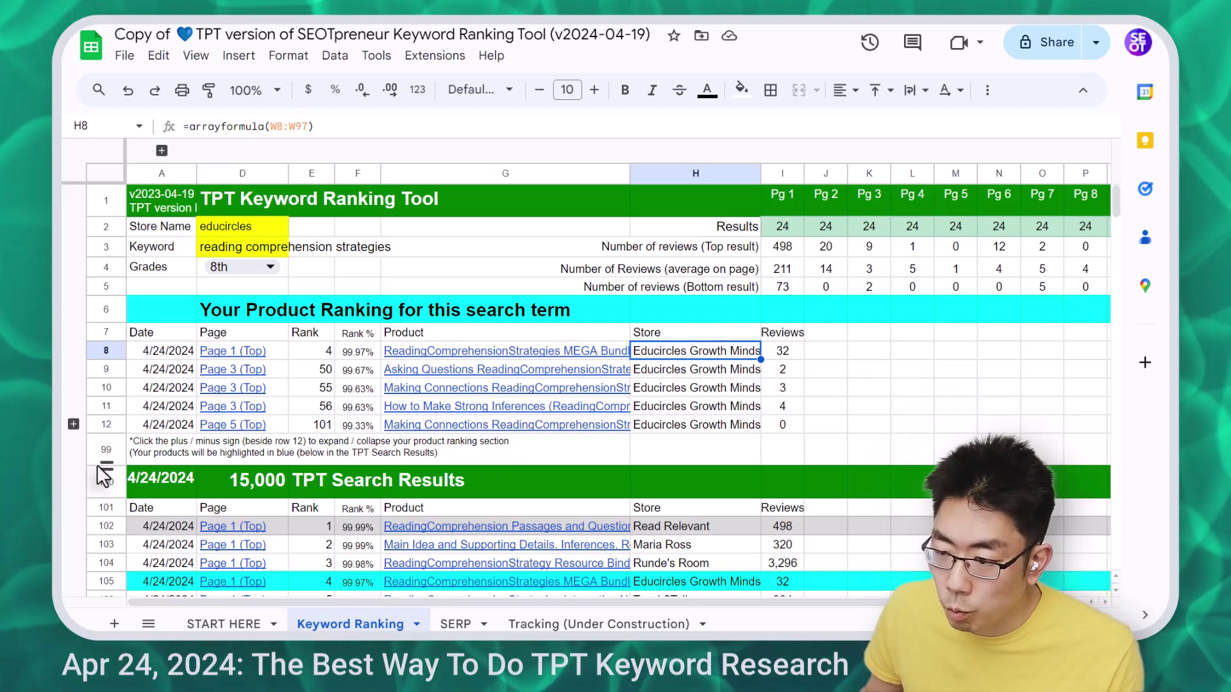
Step: Expand the hidden product ranking rows beside row 12, review them, then collapse them again
click(73, 424)
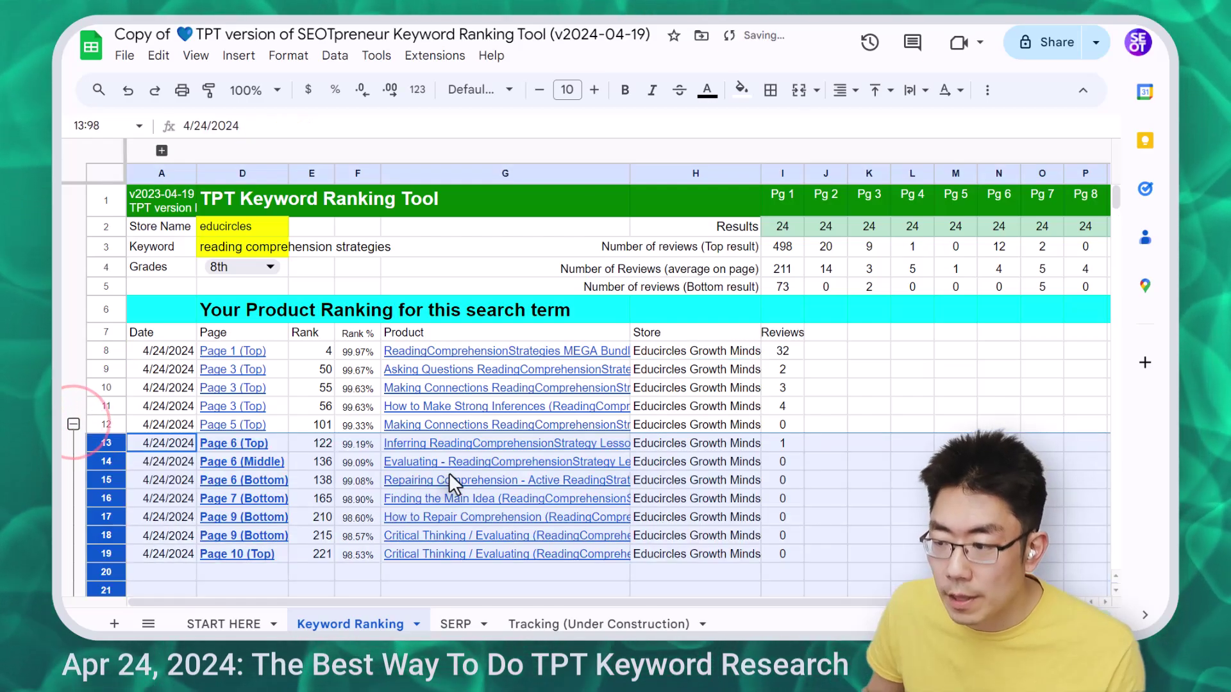
scroll(760, 521, down, 15)
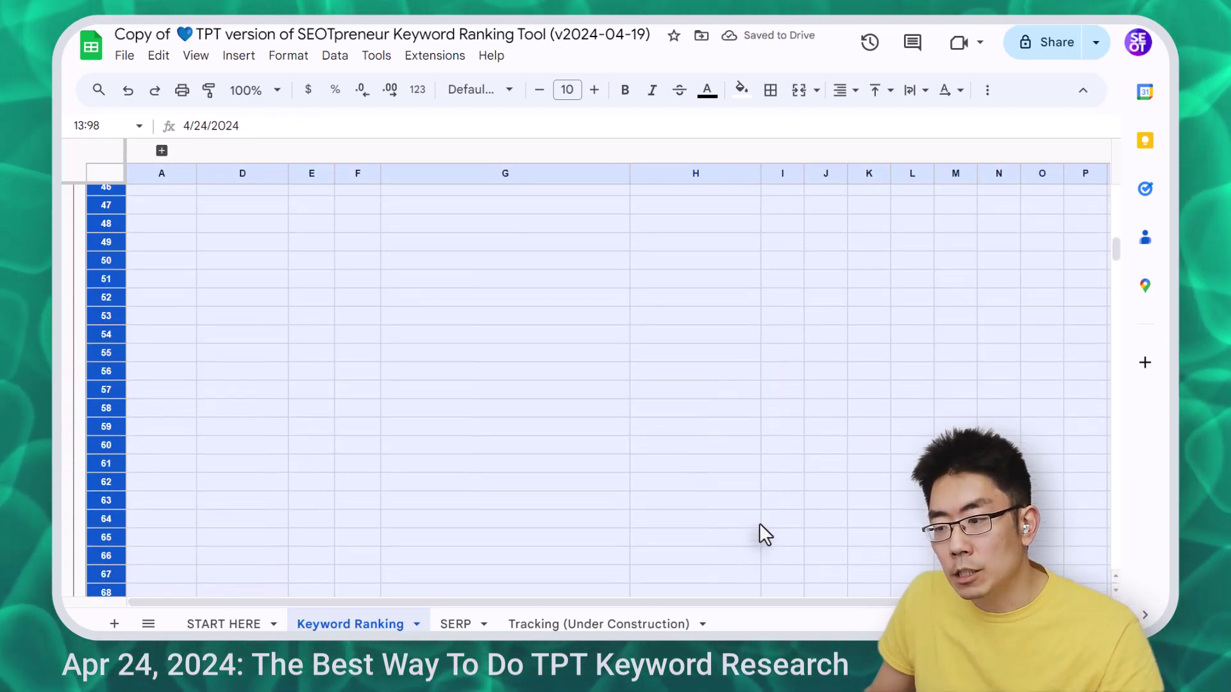
scroll(759, 533, down, 12)
scroll(755, 513, up, 20)
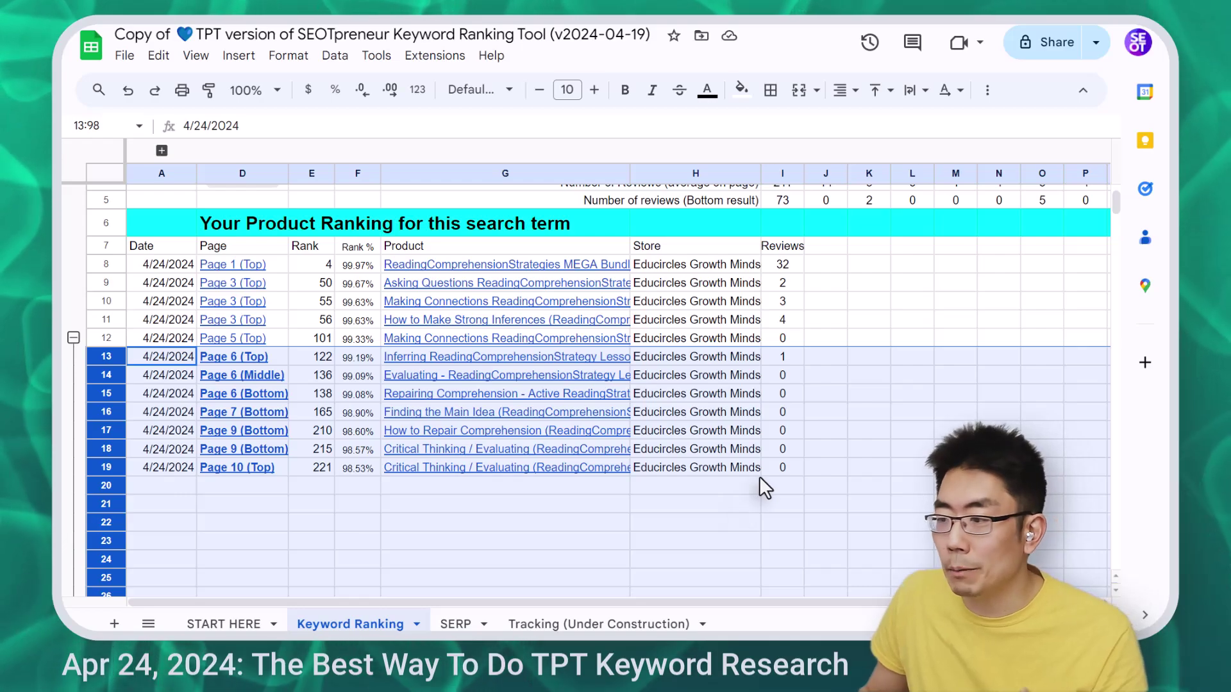
click(73, 337)
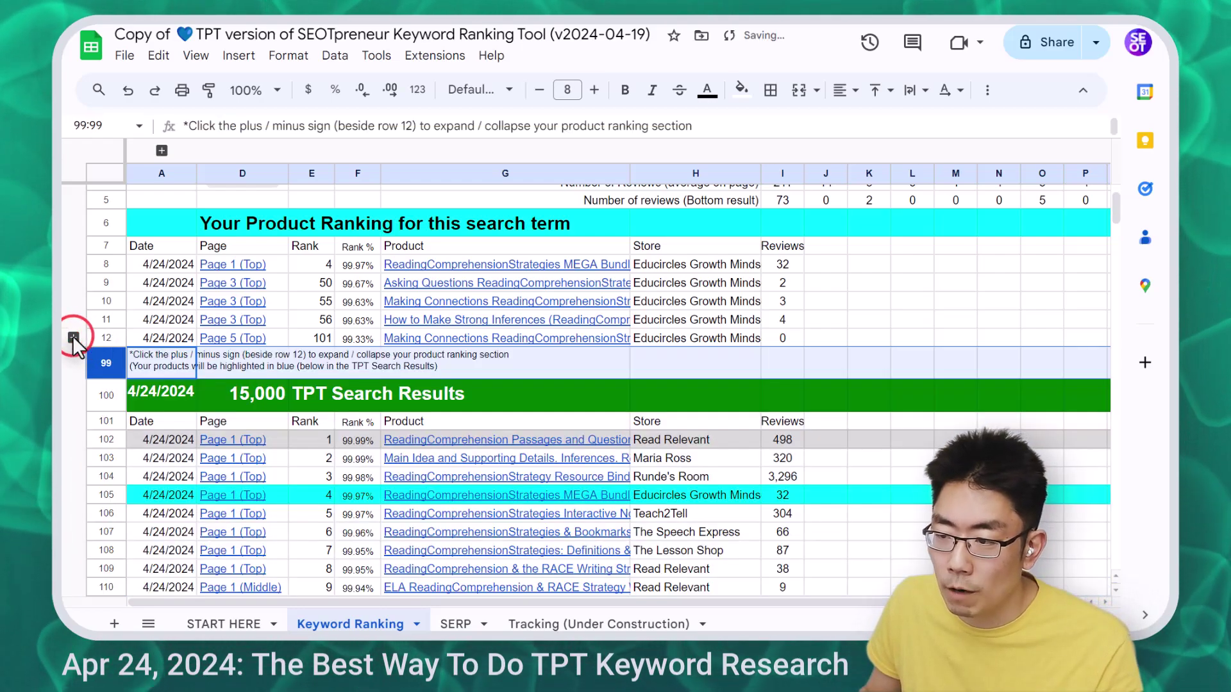
scroll(891, 388, up, 3)
click(910, 387)
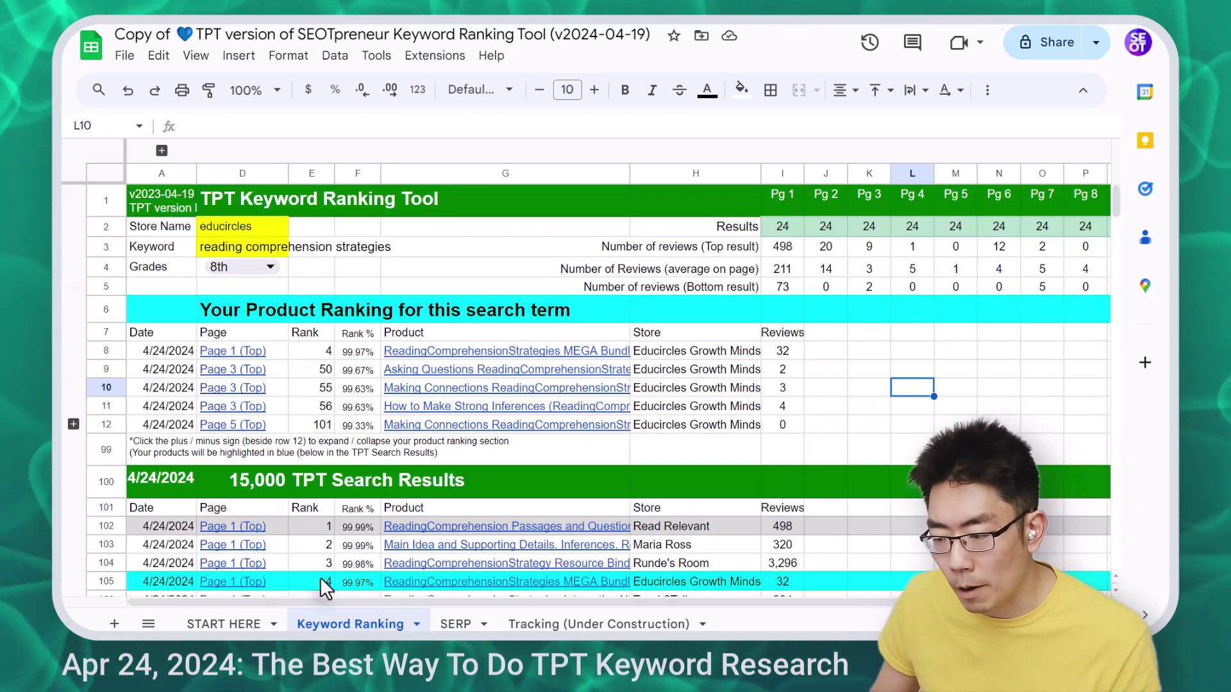
Step: Open the Page 1 (Top) TPT results for the rank-4 MEGA Bundle and verify the search phrase
click(235, 575)
click(304, 546)
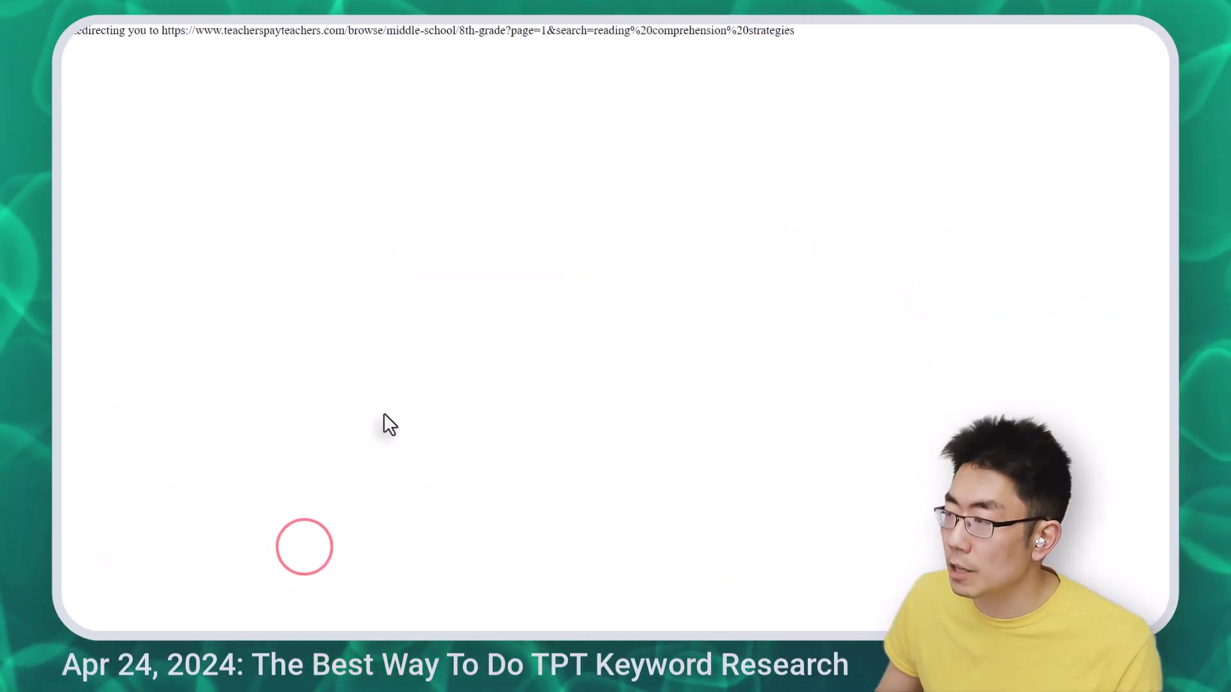
scroll(721, 279, down, 3)
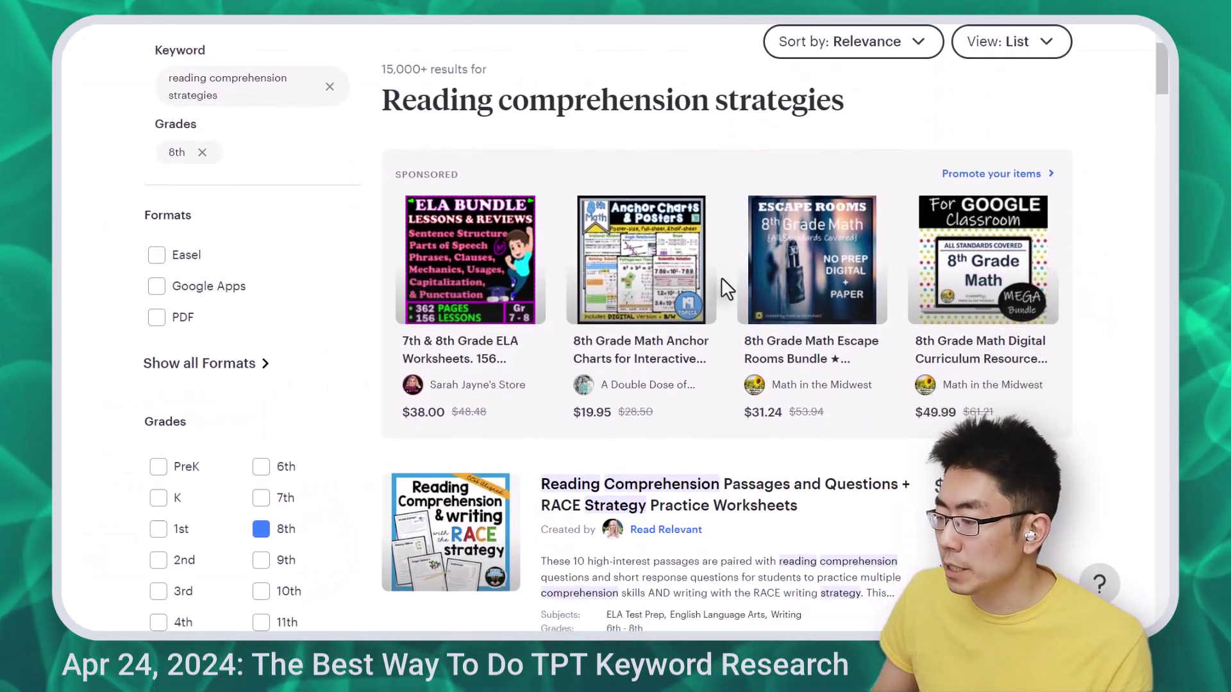
scroll(721, 285, down, 6)
scroll(743, 282, up, 1)
scroll(750, 192, down, 2)
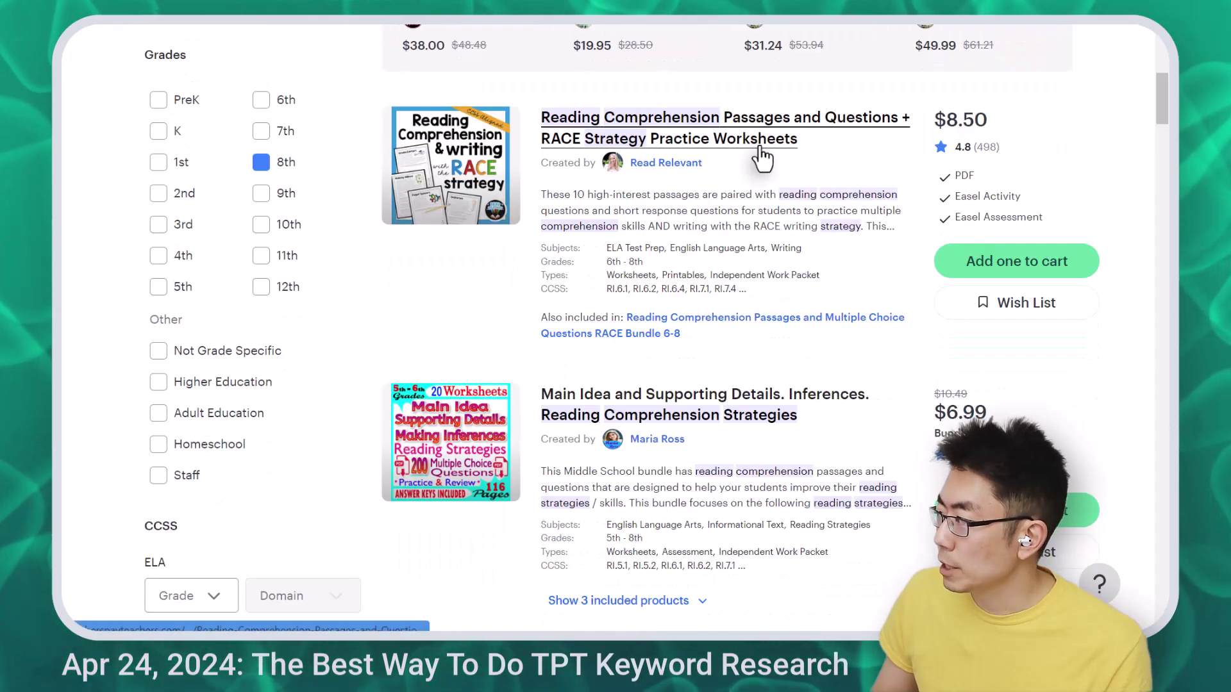
scroll(759, 180, down, 7)
scroll(751, 234, up, 1)
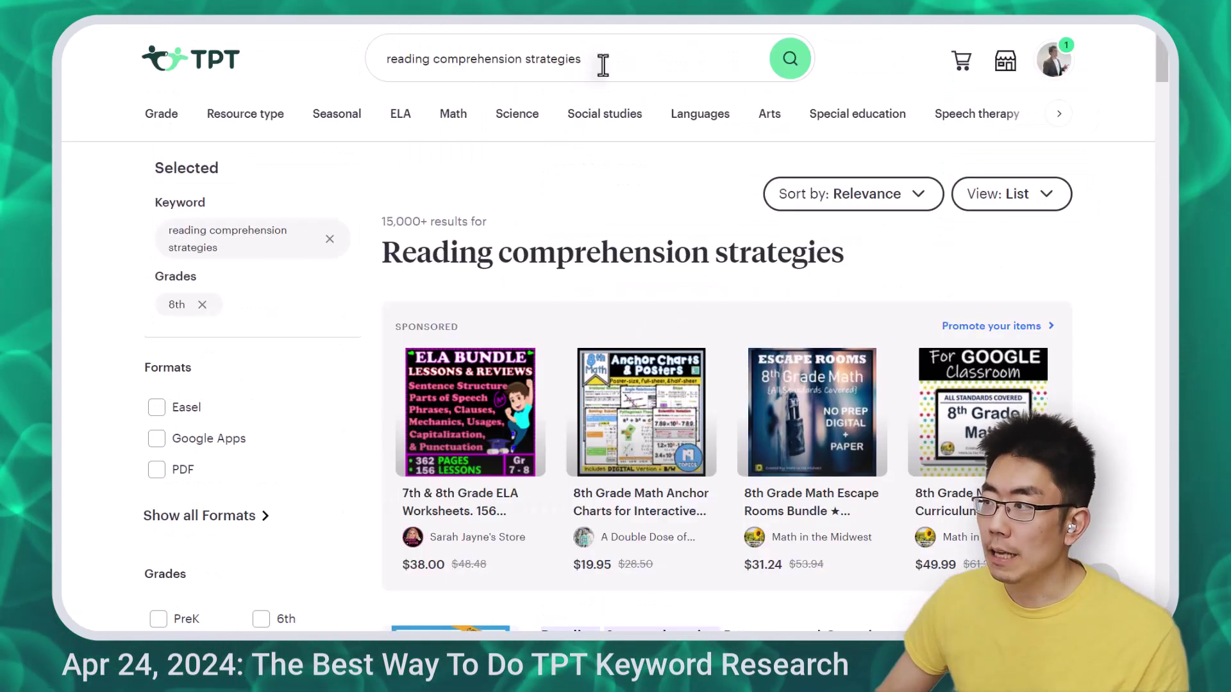
click(599, 61)
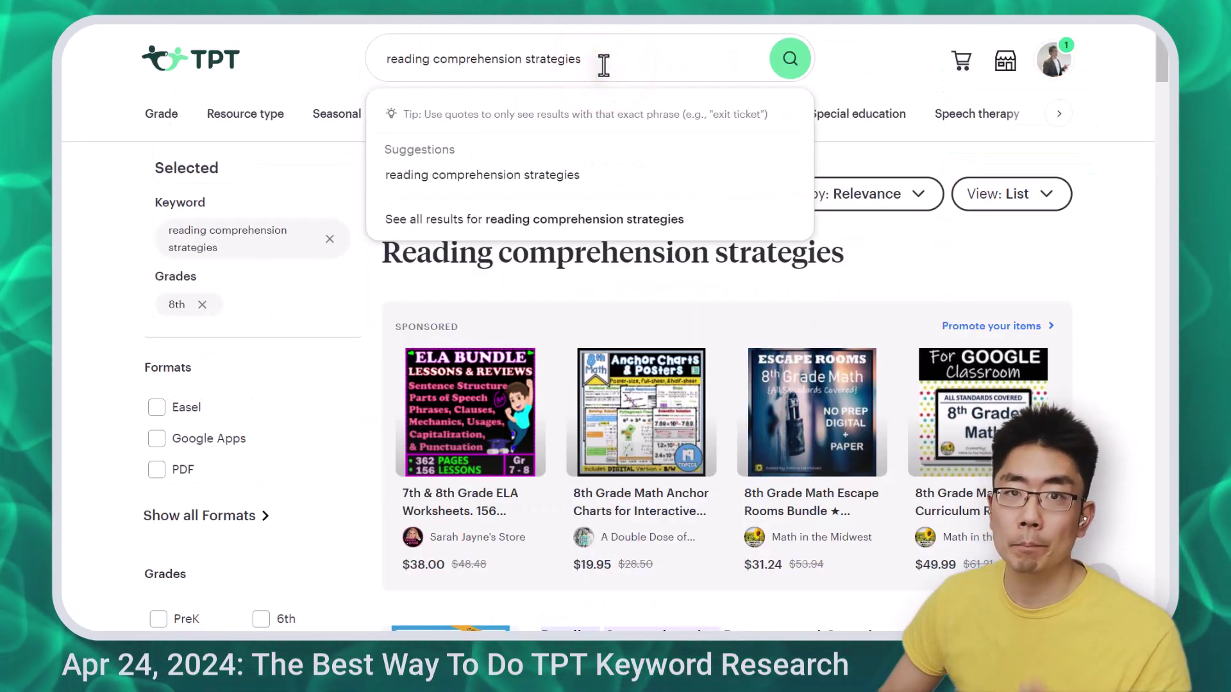
scroll(680, 128, down, 5)
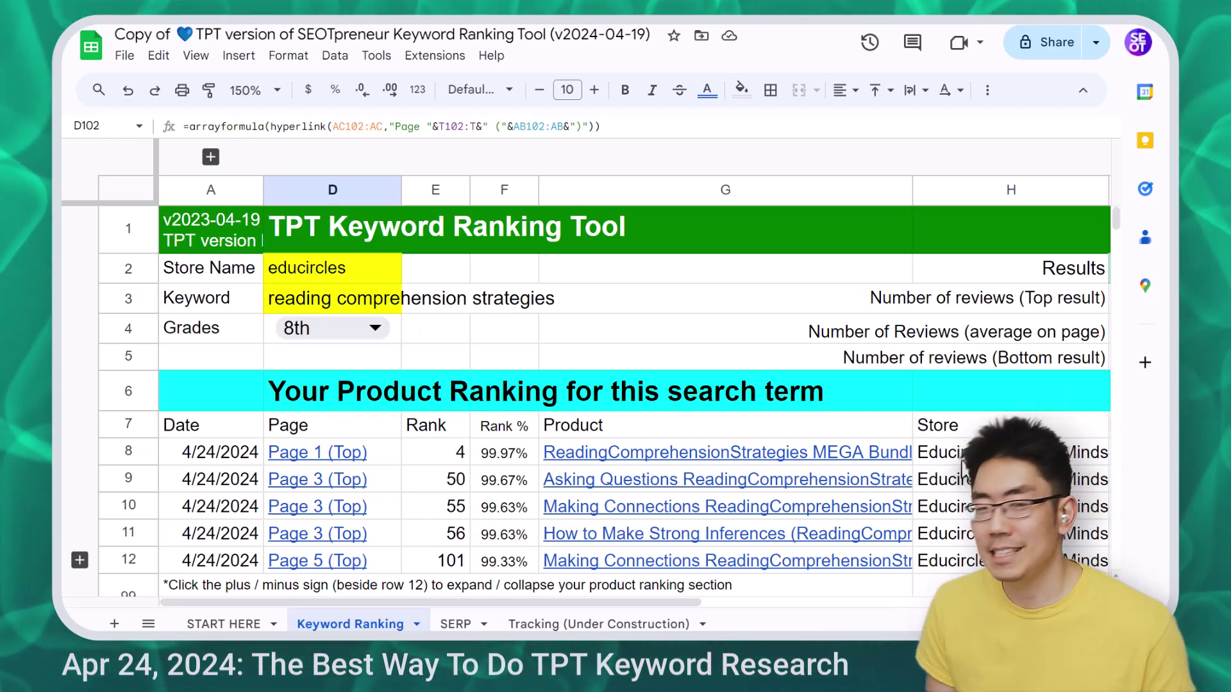
click(955, 533)
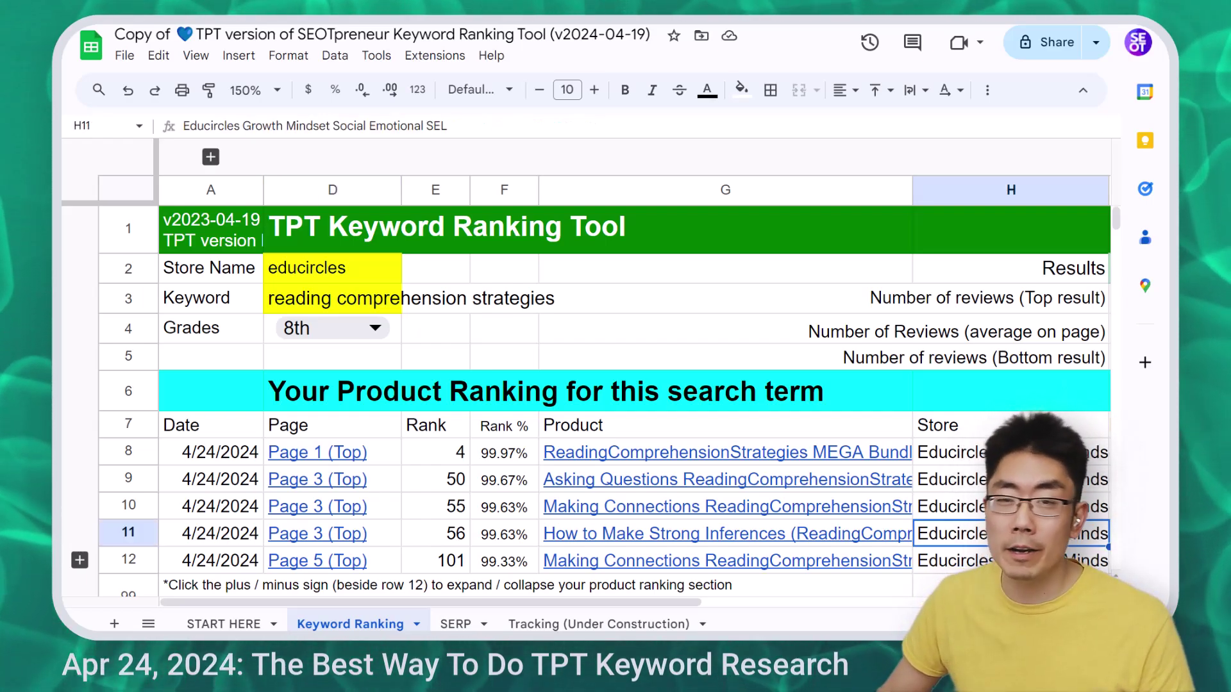
double_click(691, 625)
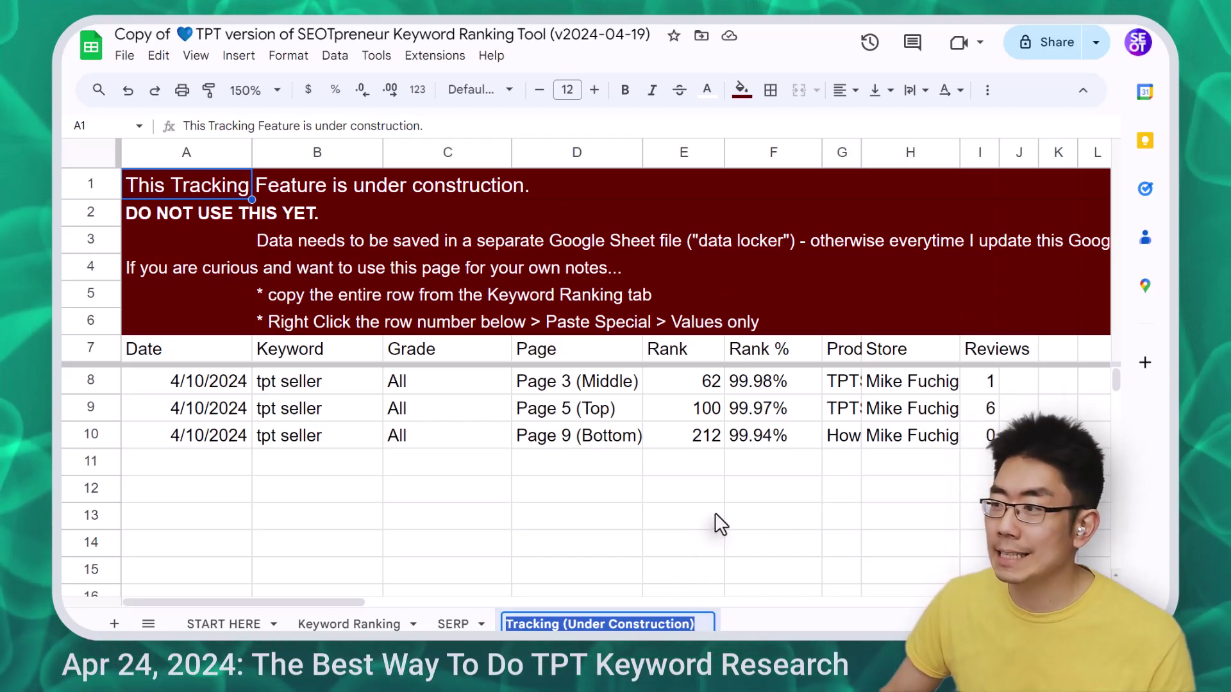
click(787, 501)
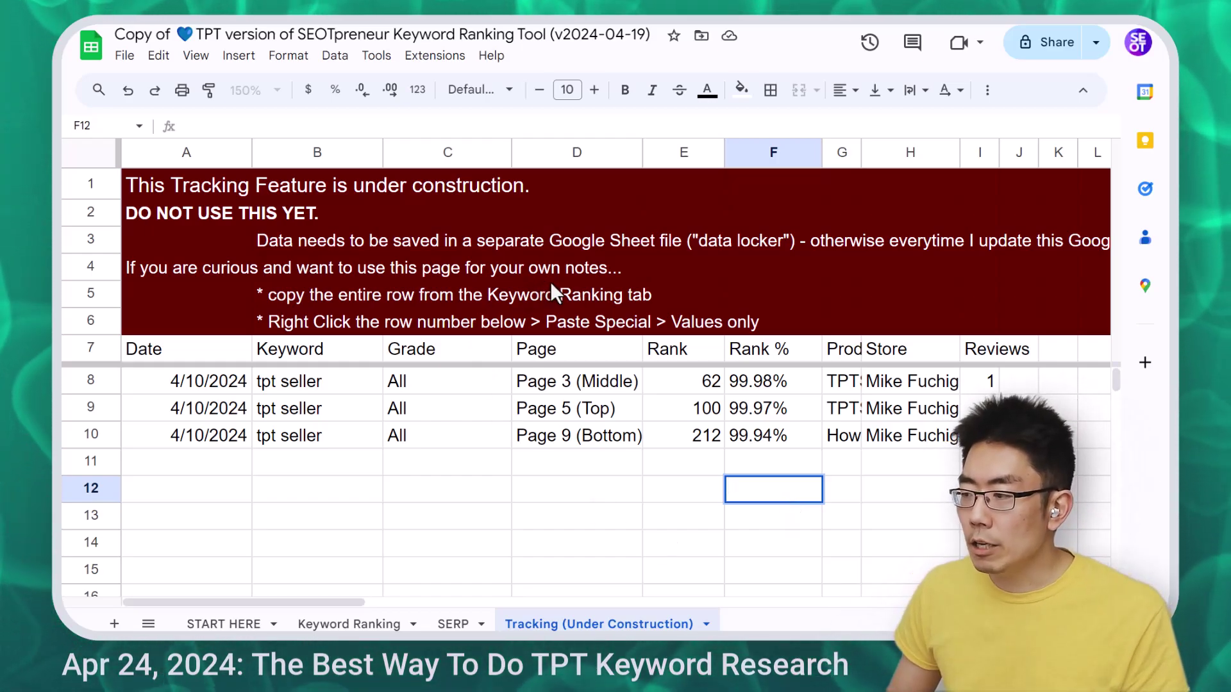
click(538, 228)
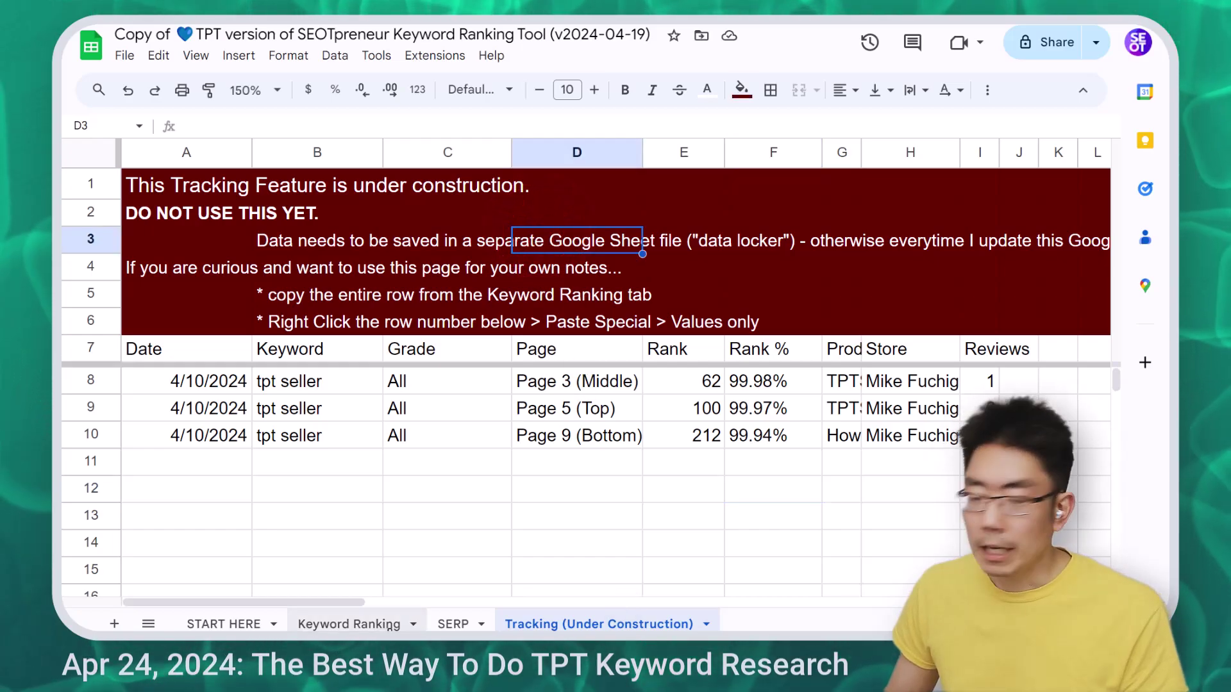
double_click(391, 624)
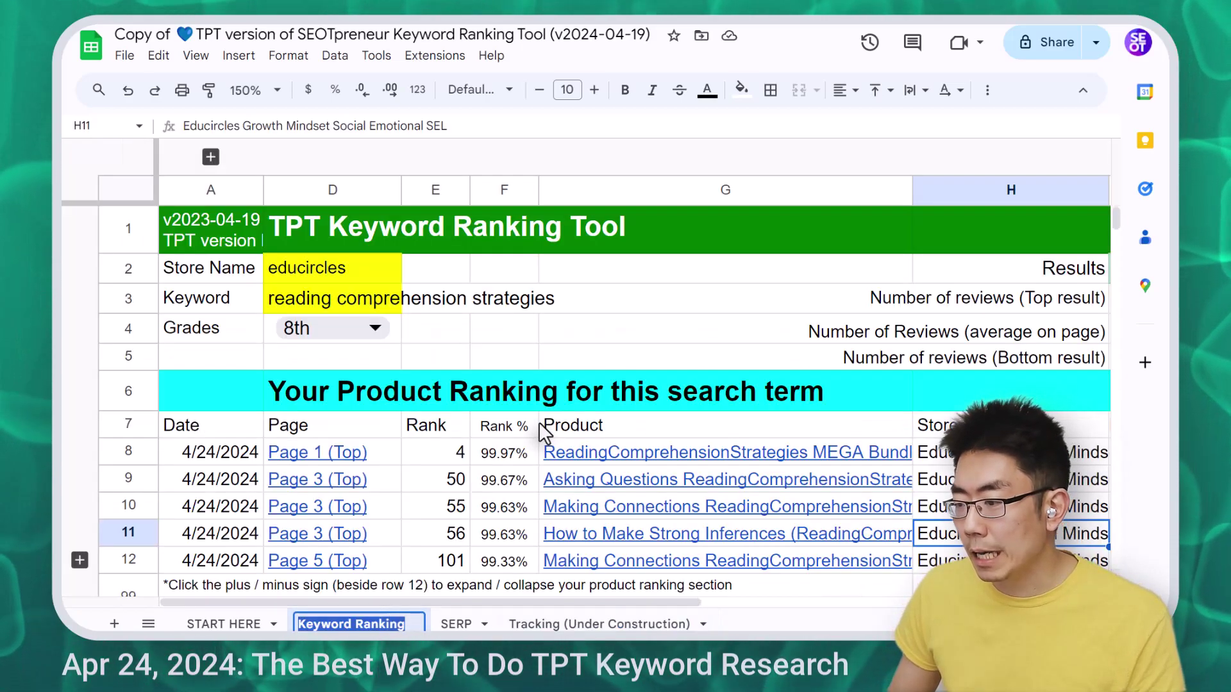
scroll(538, 423, down, 2)
scroll(434, 307, up, 2)
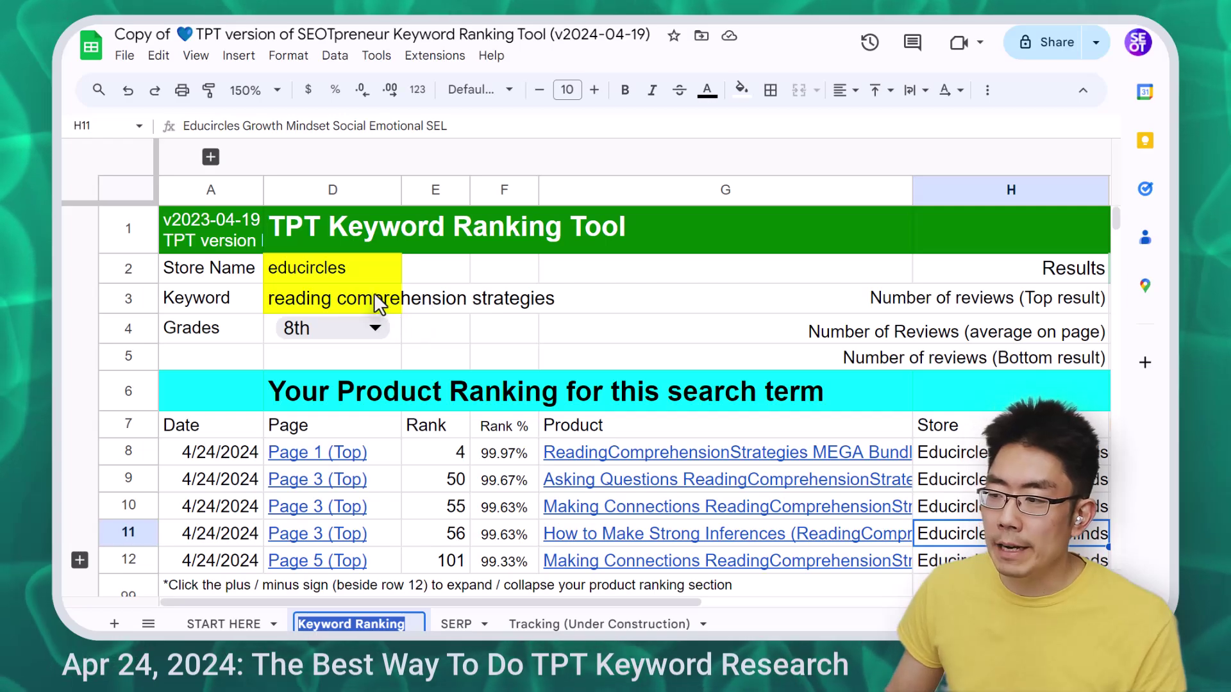
click(128, 451)
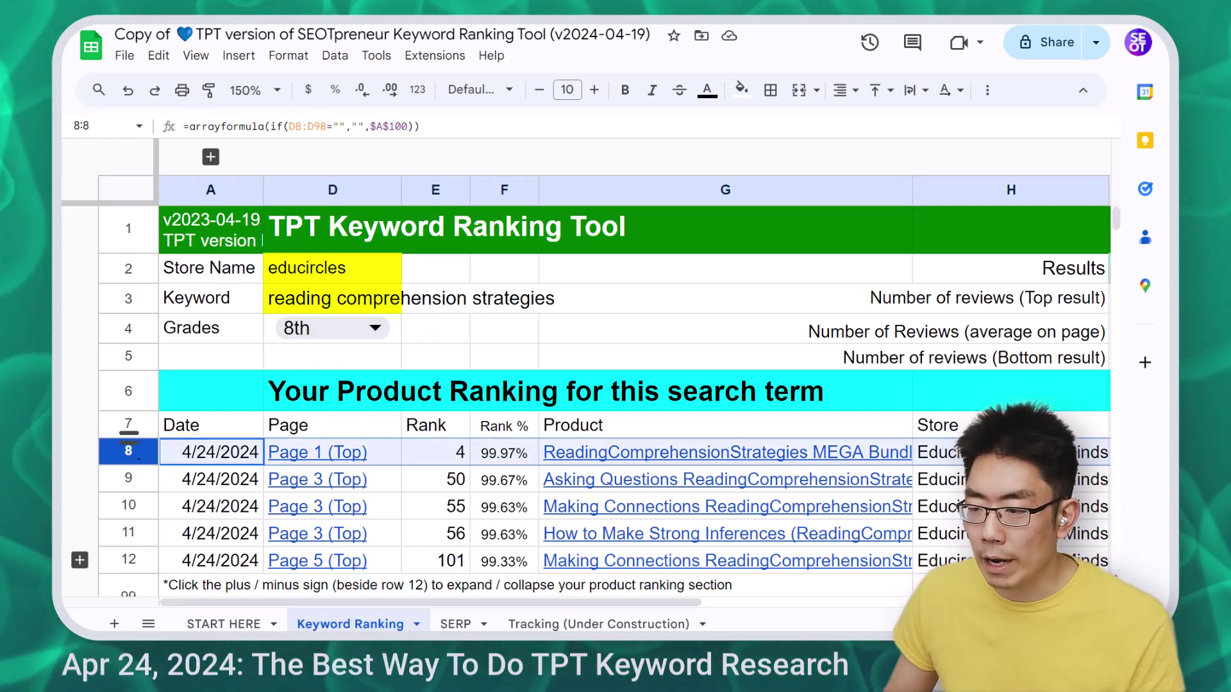
Step: Copy Keyword Ranking row 8 and paste it as values only into Tracking row 11
right_click(129, 449)
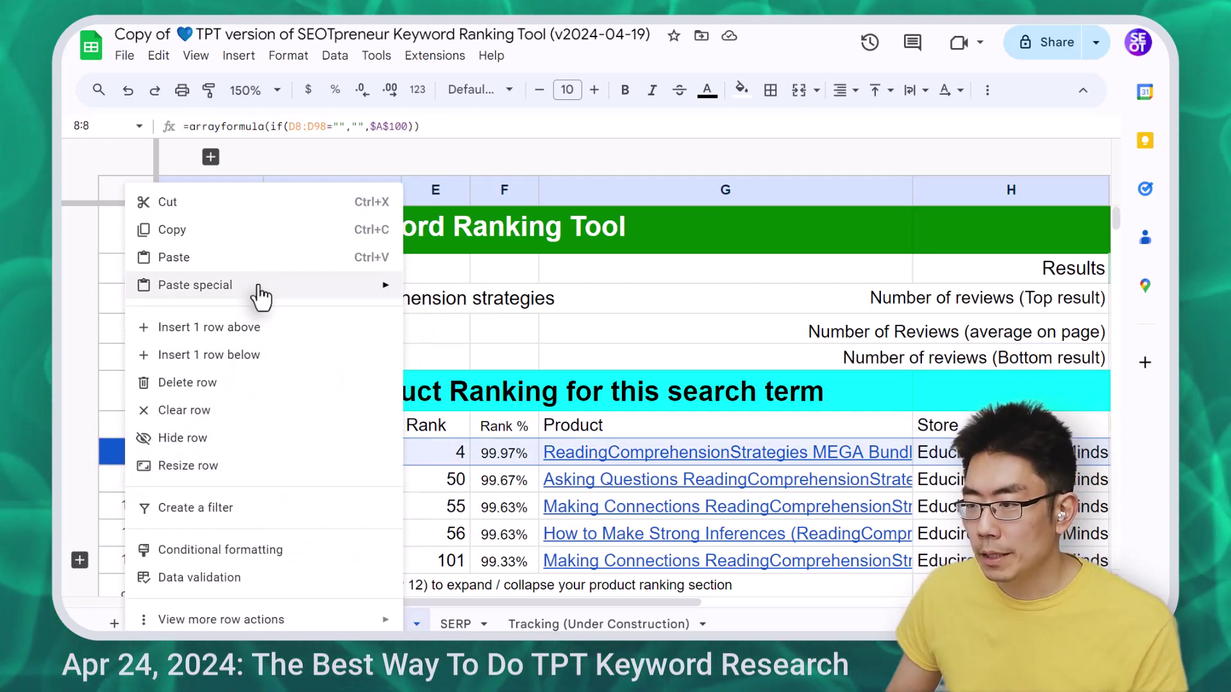
click(260, 232)
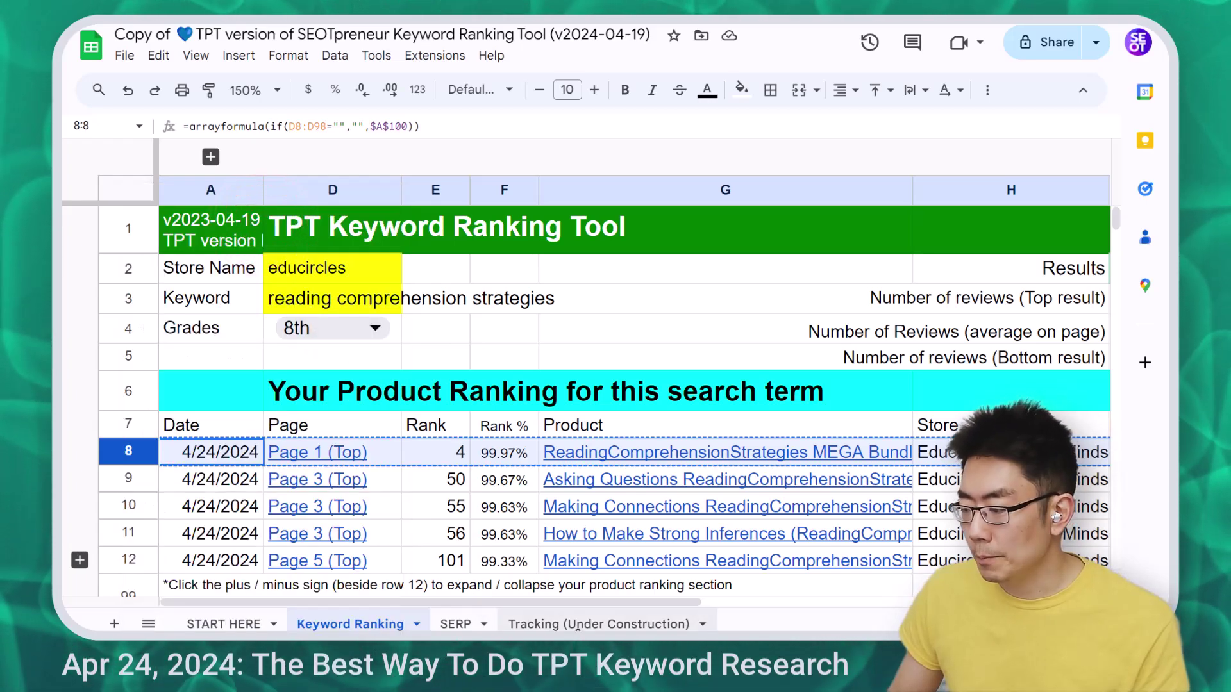
click(576, 625)
click(168, 472)
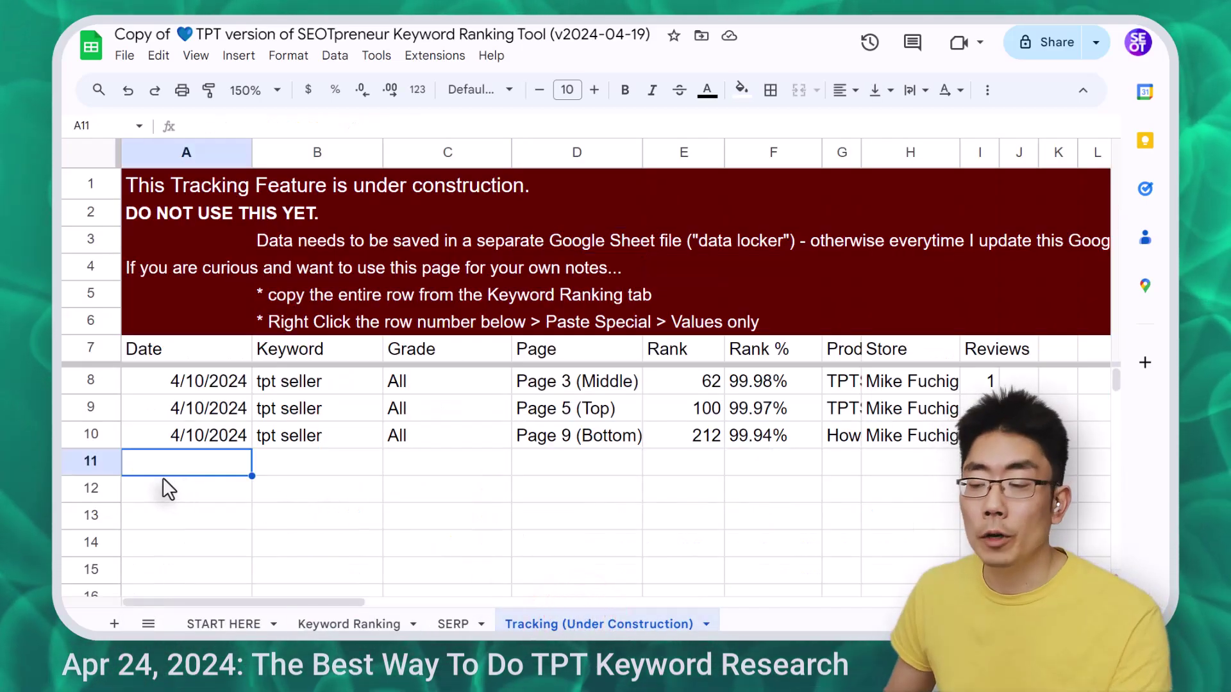
right_click(102, 462)
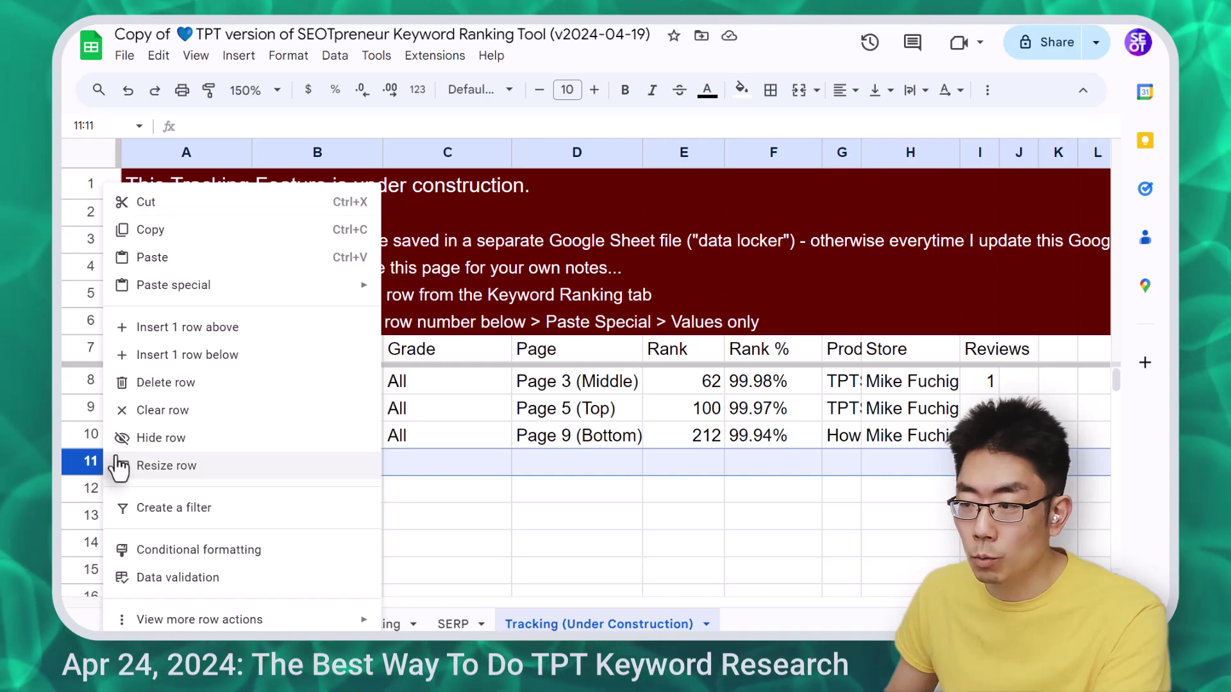
mouse_move(223, 295)
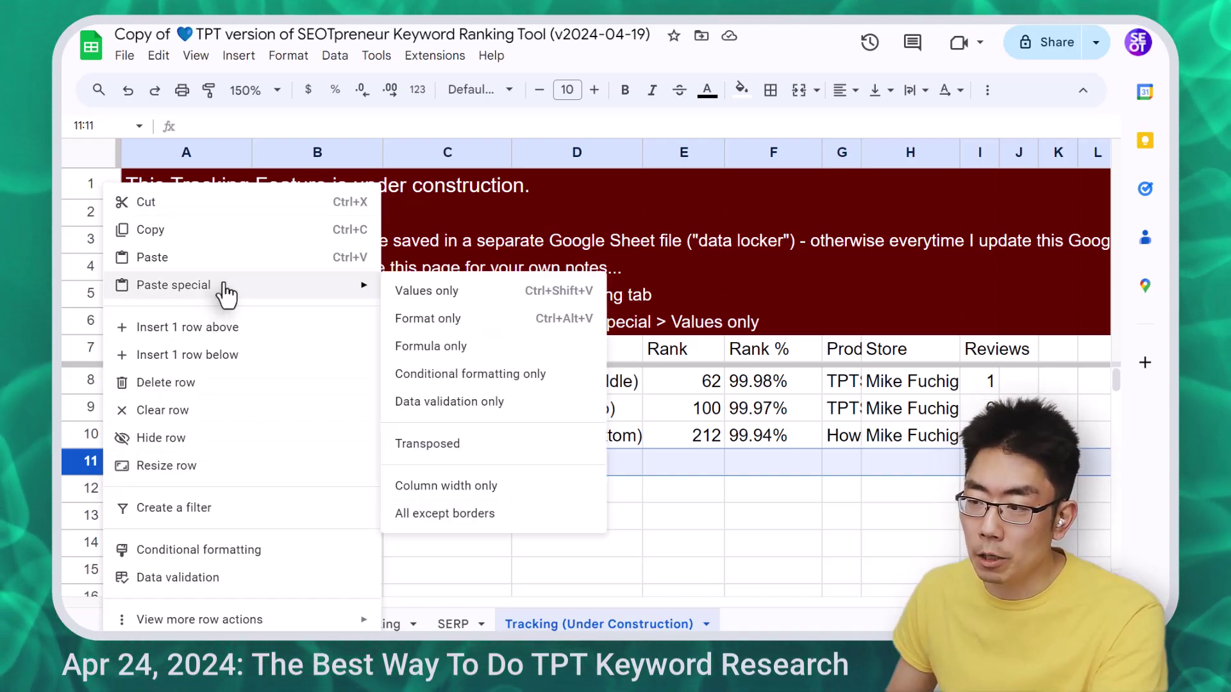
click(449, 295)
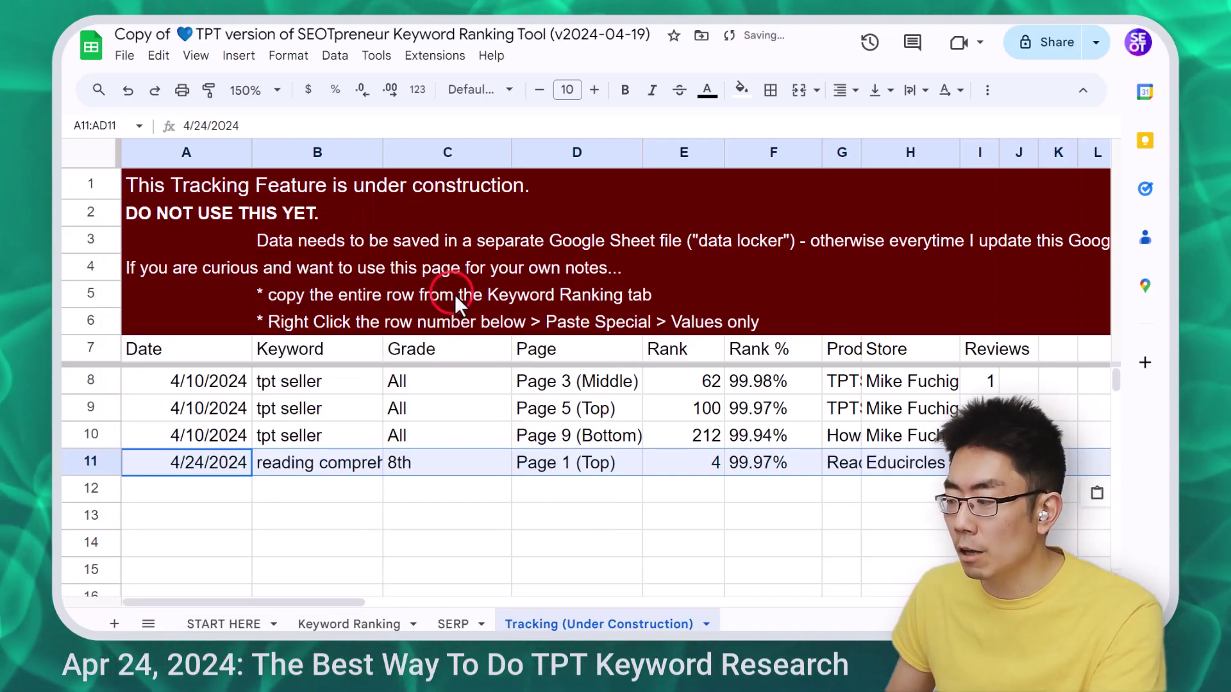
Step: Verify the pasted keyword, 8th grade, Page 1 (Top) and rank 4 in B11:E11
click(341, 459)
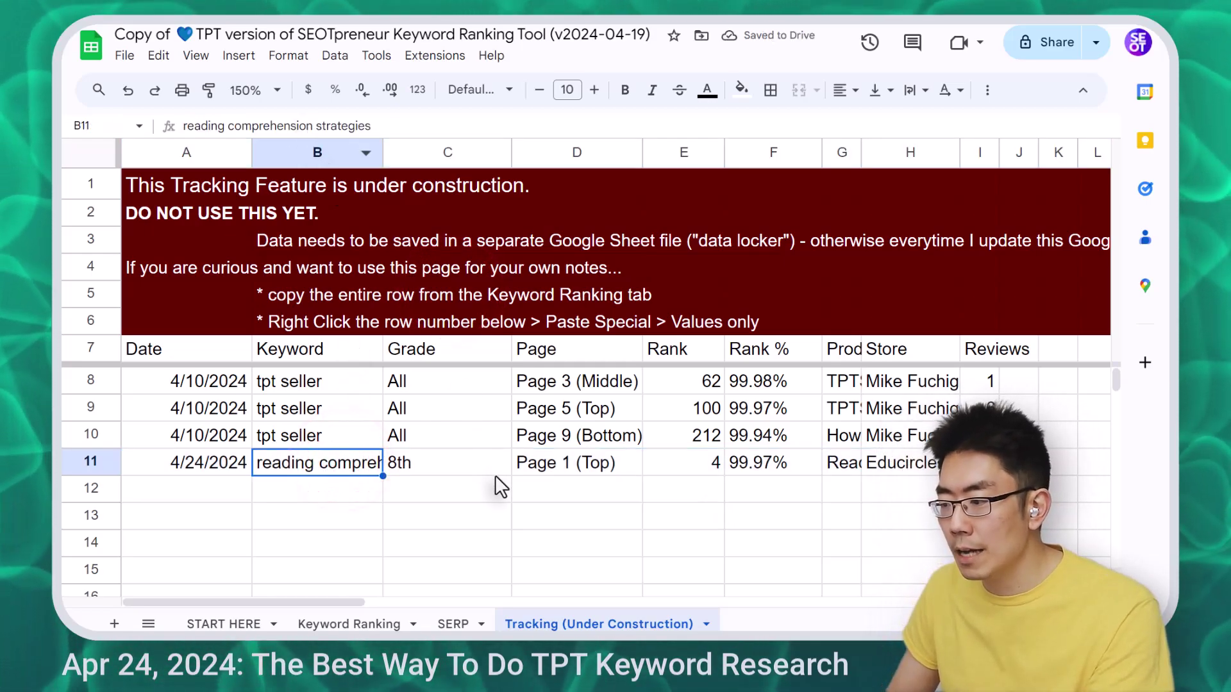
click(430, 460)
click(589, 473)
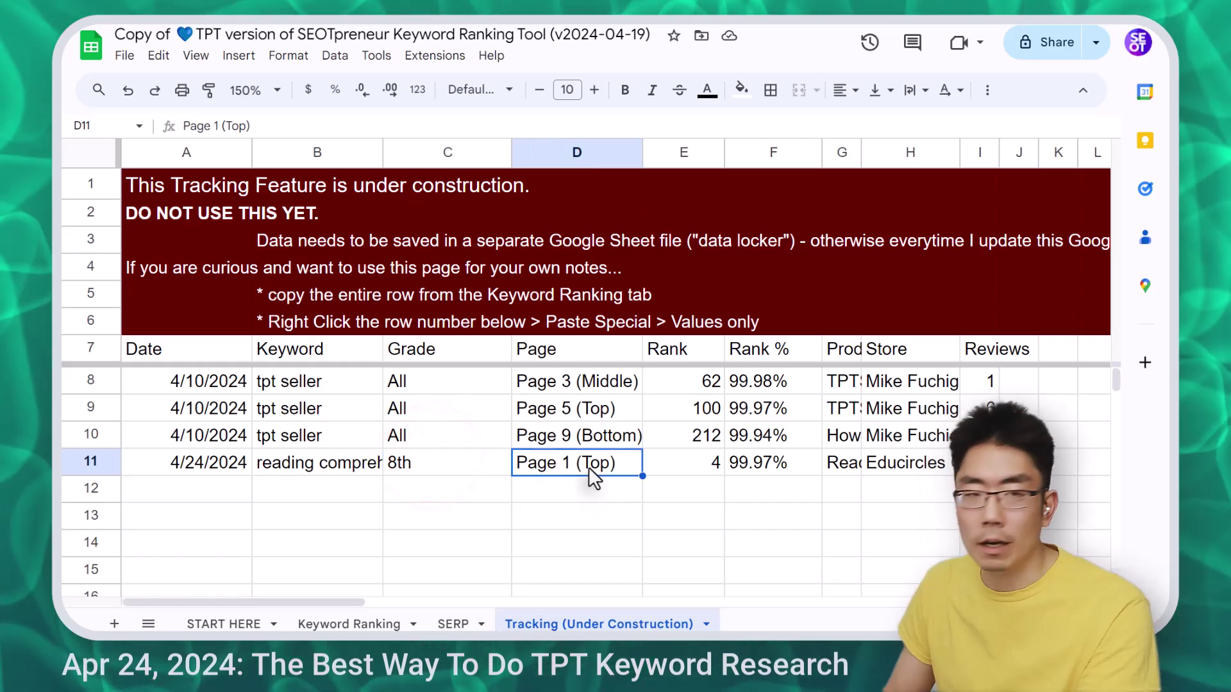
click(695, 464)
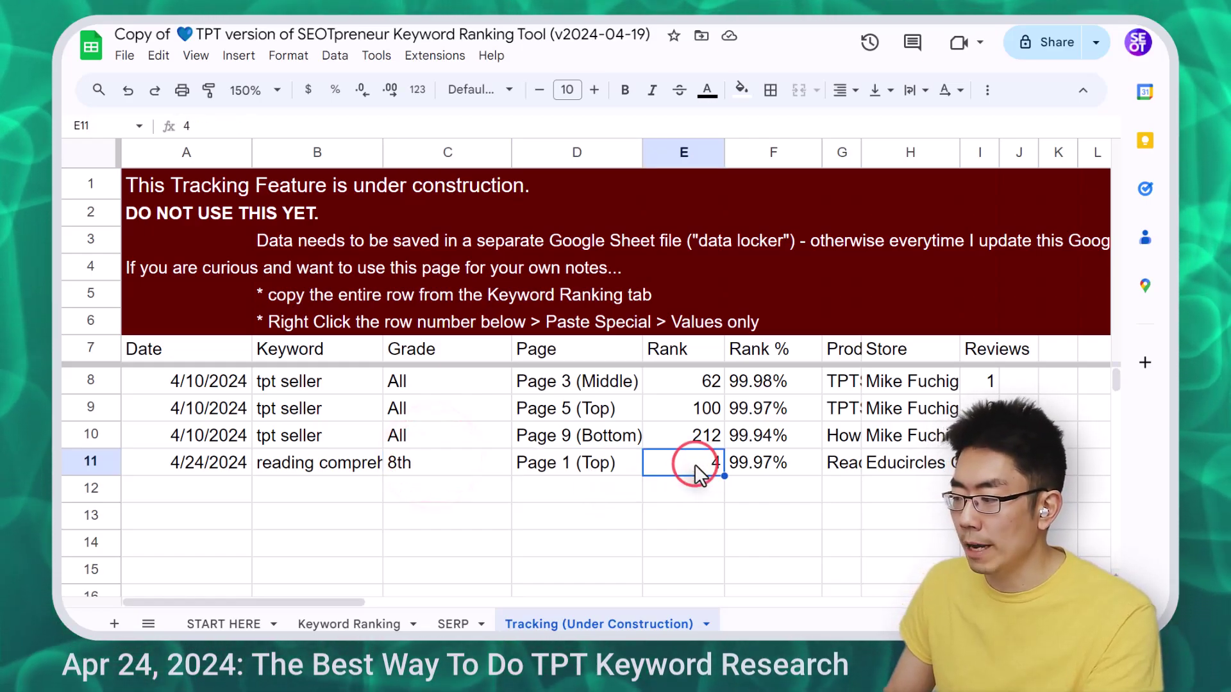
Step: Remove 'strategies' from the D3 keyword, leaving 'reading comprehension'
click(358, 625)
click(329, 295)
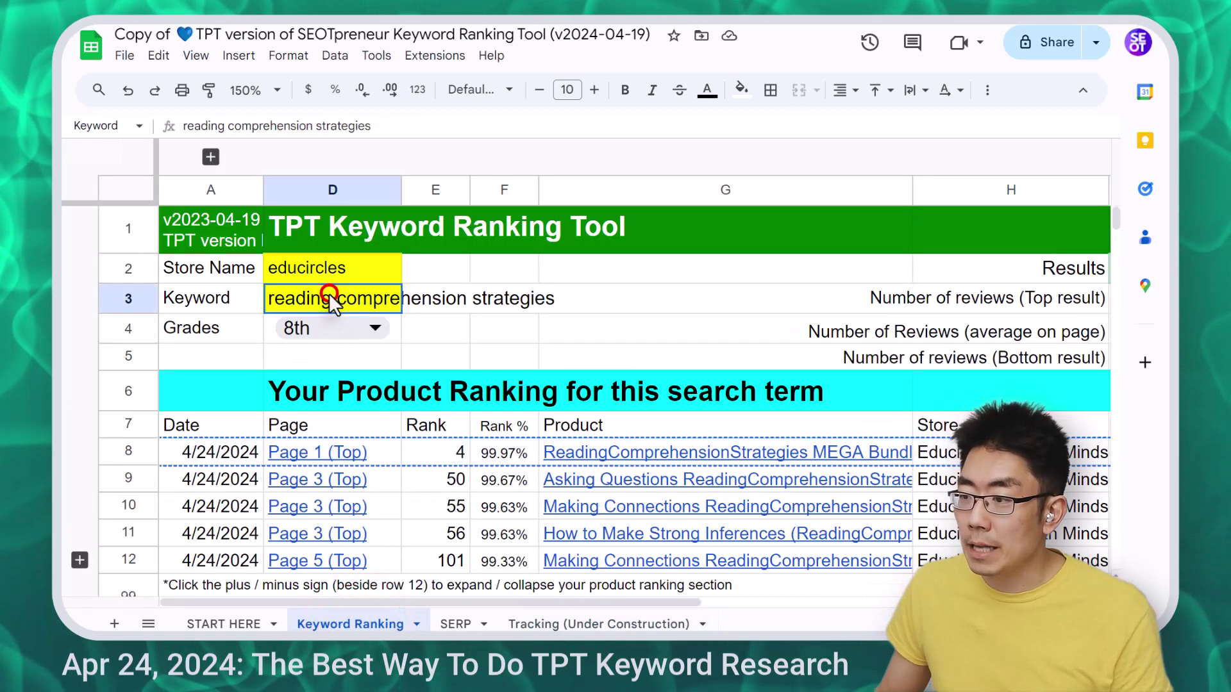
click(422, 127)
double_click(436, 134)
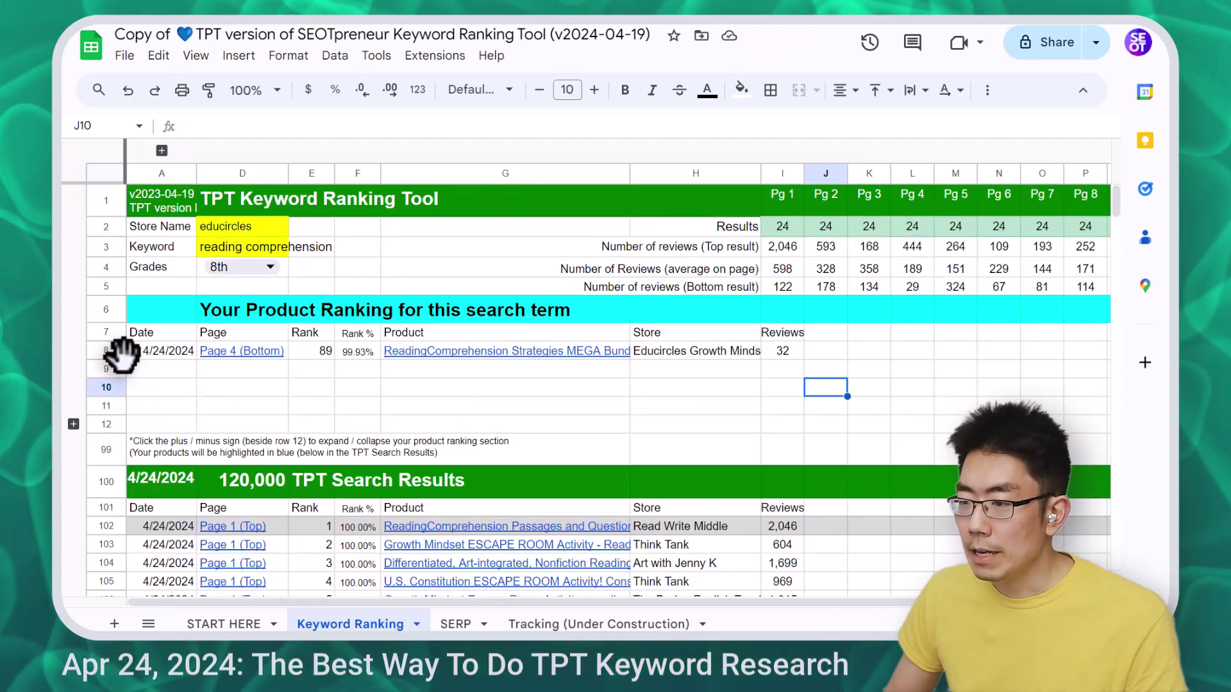
Step: Copy the rank-89 ranking row 8 and paste it as values only into Tracking row 12
right_click(104, 350)
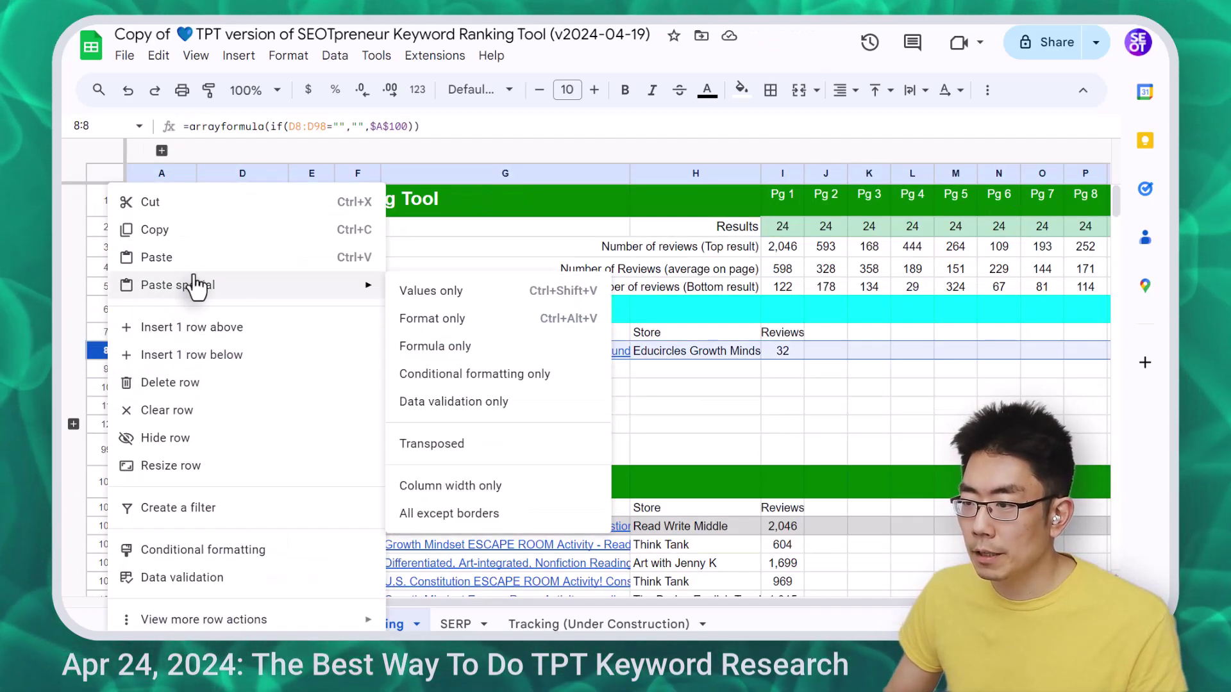
click(224, 229)
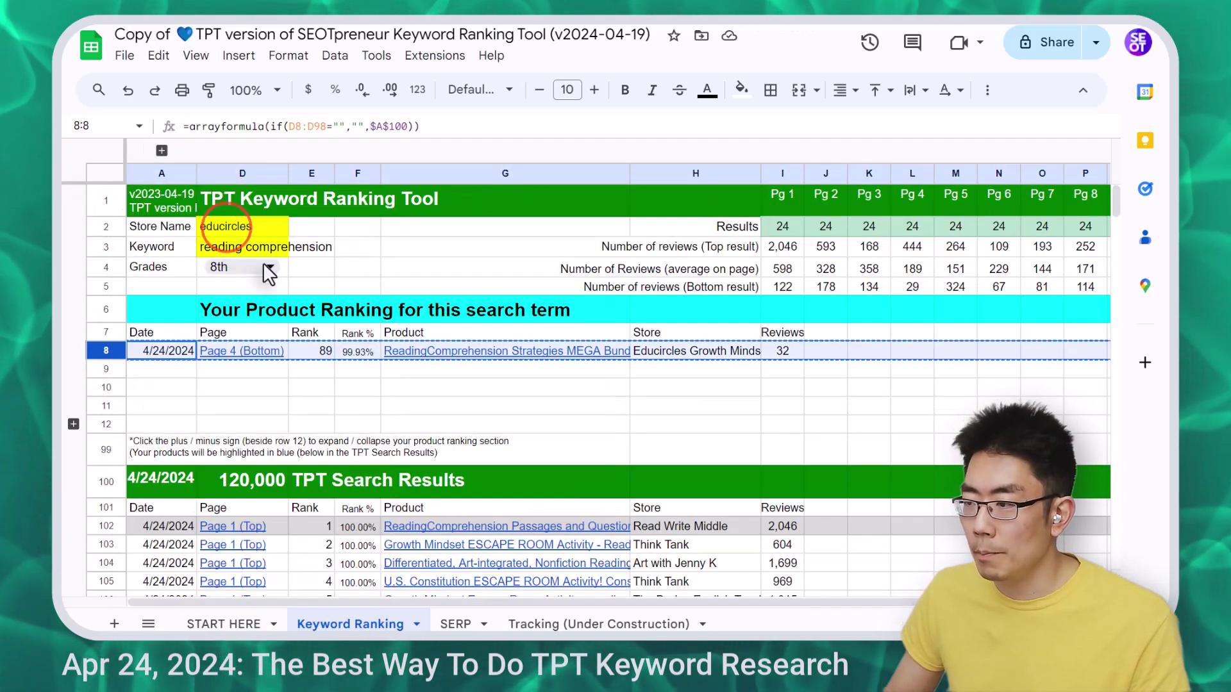
click(591, 623)
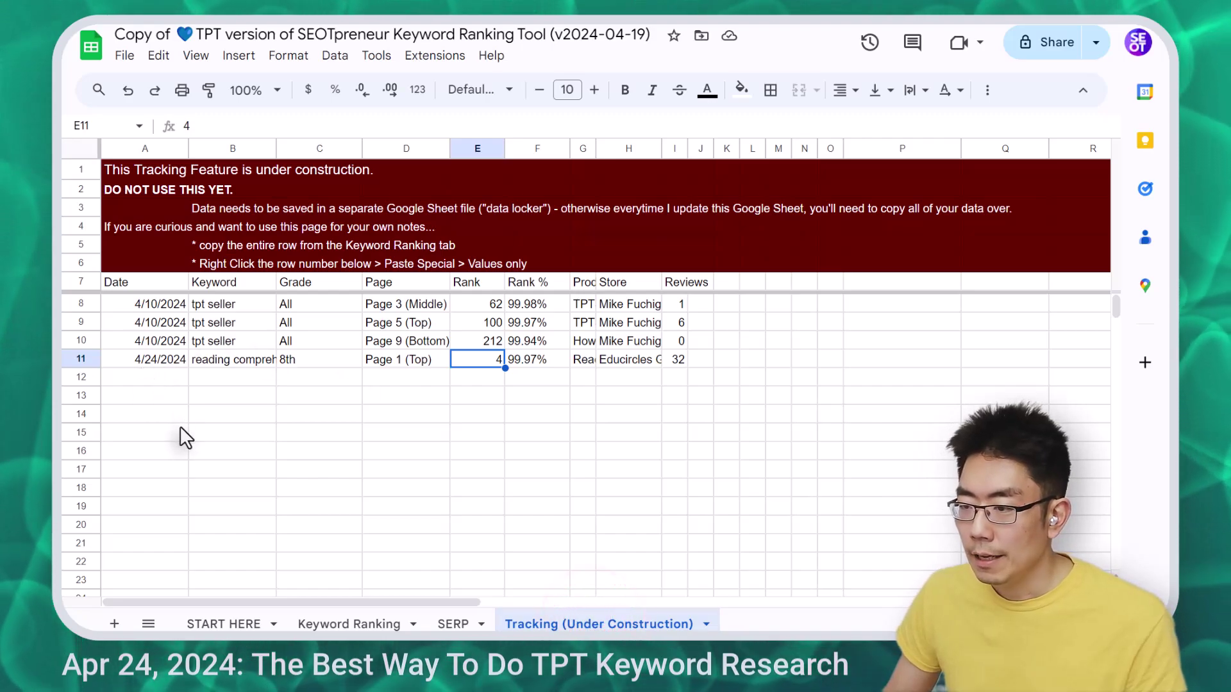
key(Down)
key(Down)
key(Down)
key(Down)
key(Down)
key(Down)
key(Down)
key(Down)
key(Left)
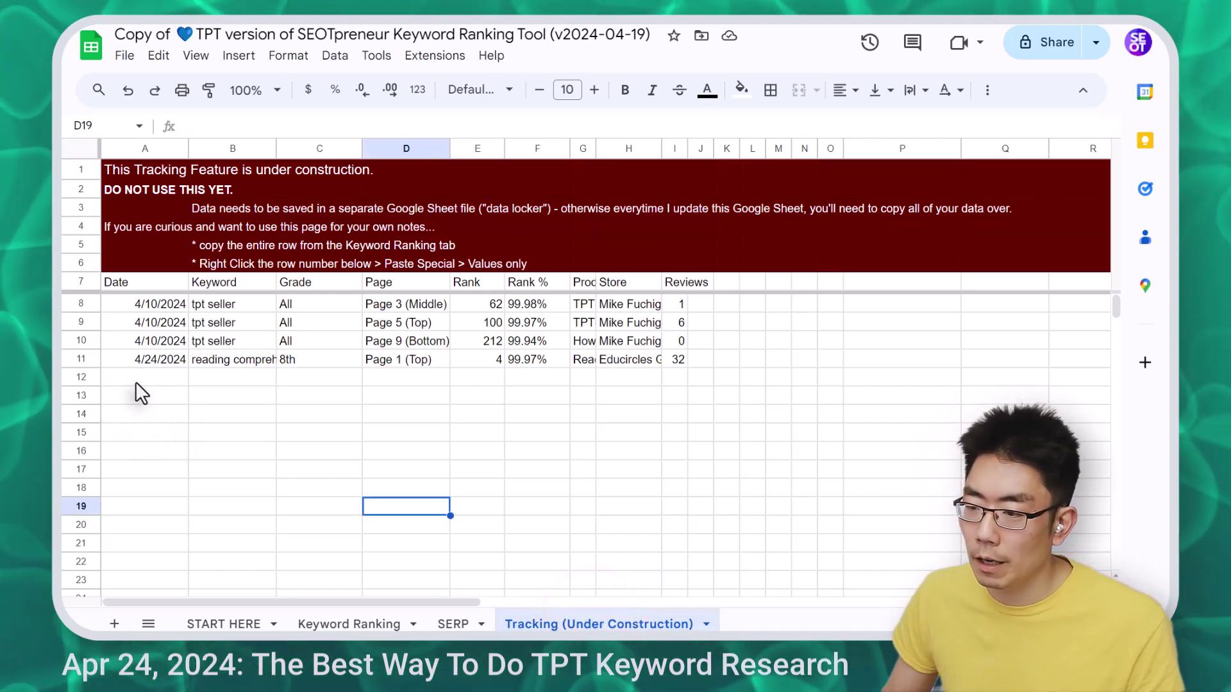
click(86, 376)
right_click(86, 375)
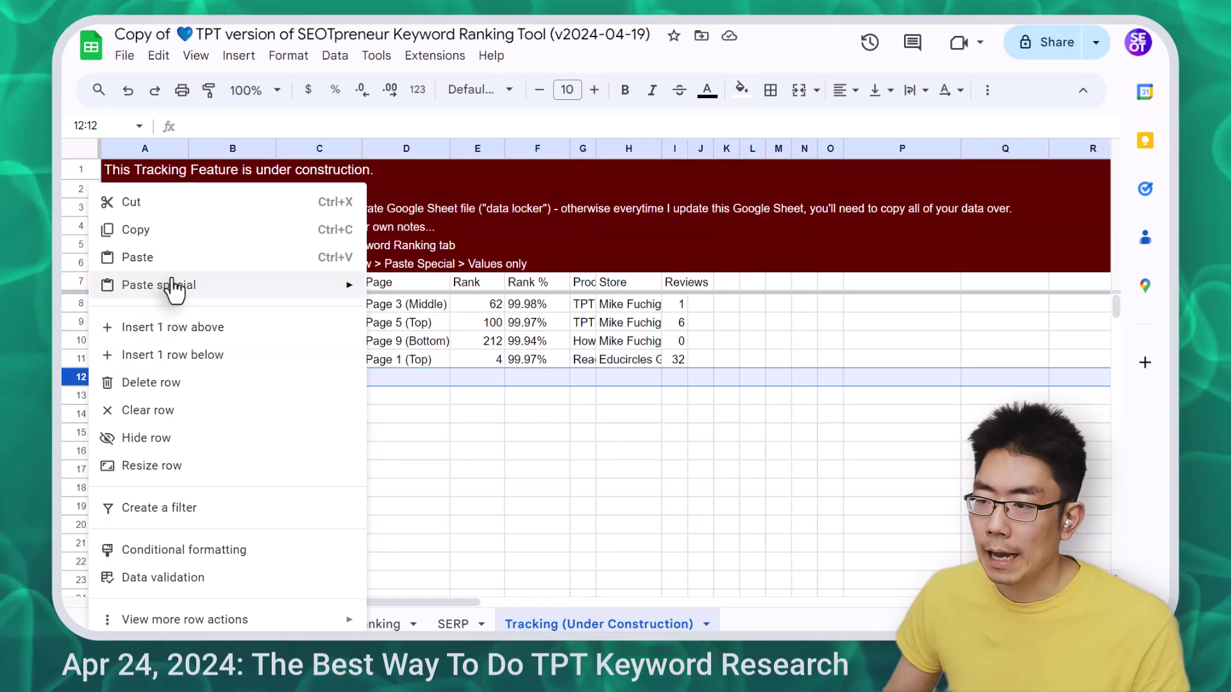
mouse_move(168, 286)
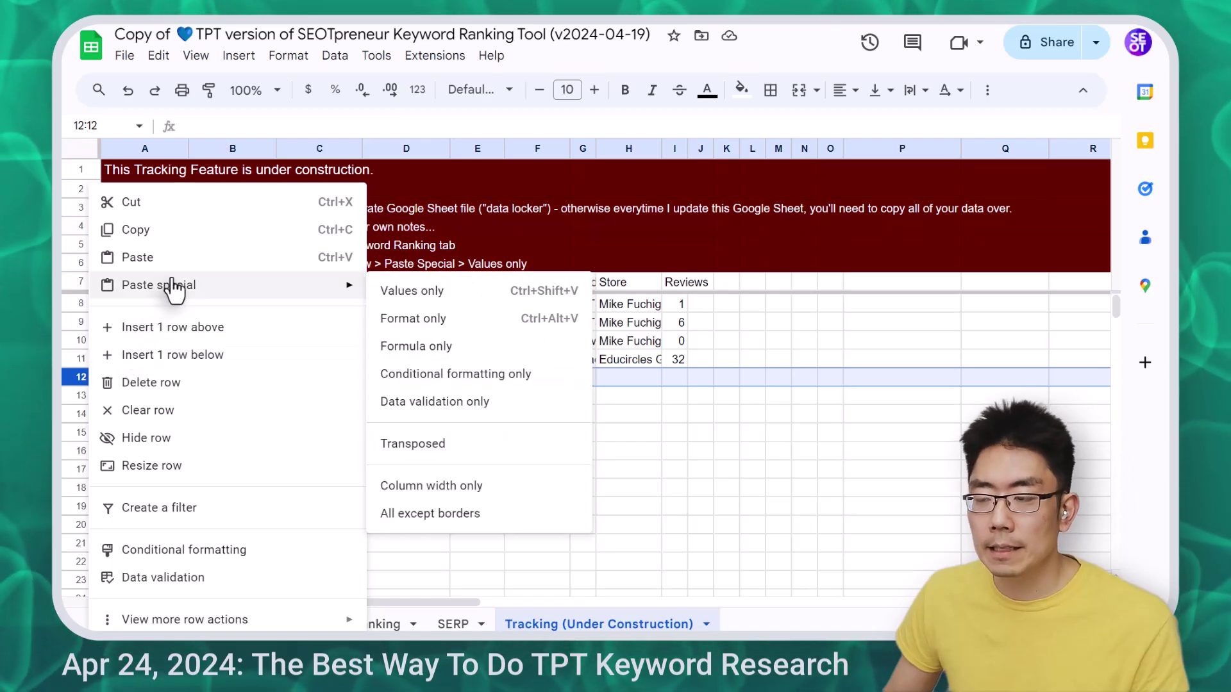
click(403, 294)
click(232, 470)
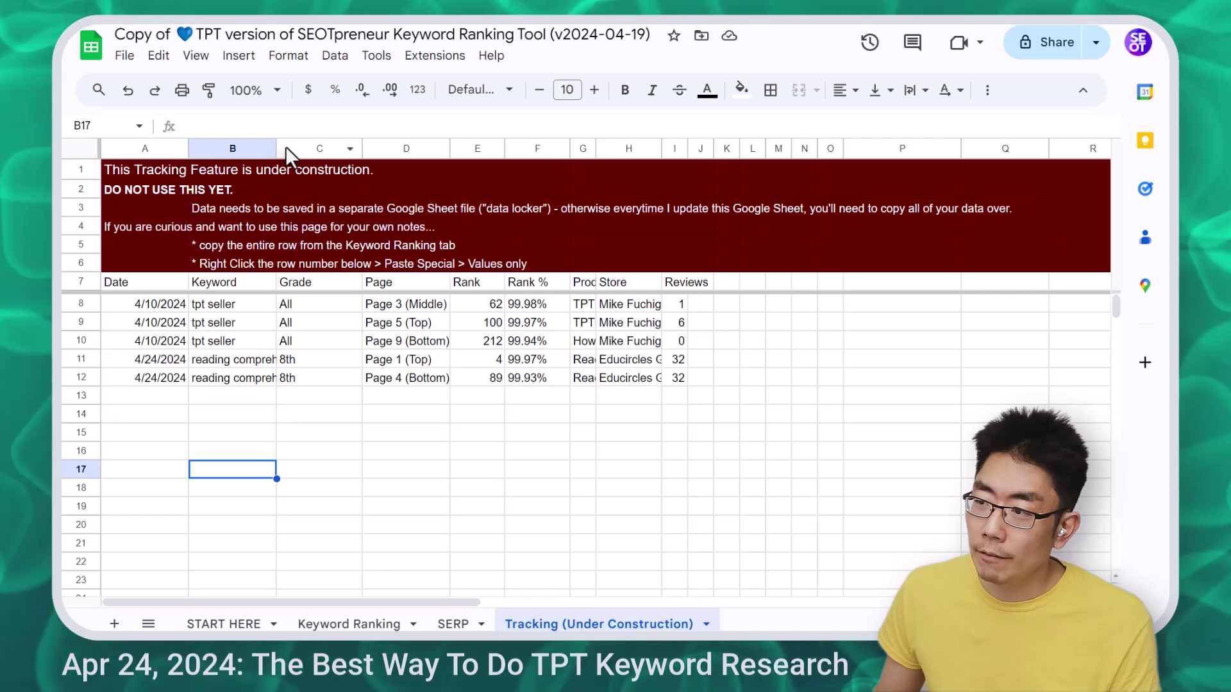
Step: Widen Tracking column B so both keywords show in full, then check ranks 4 and 89
drag(276, 148, 401, 148)
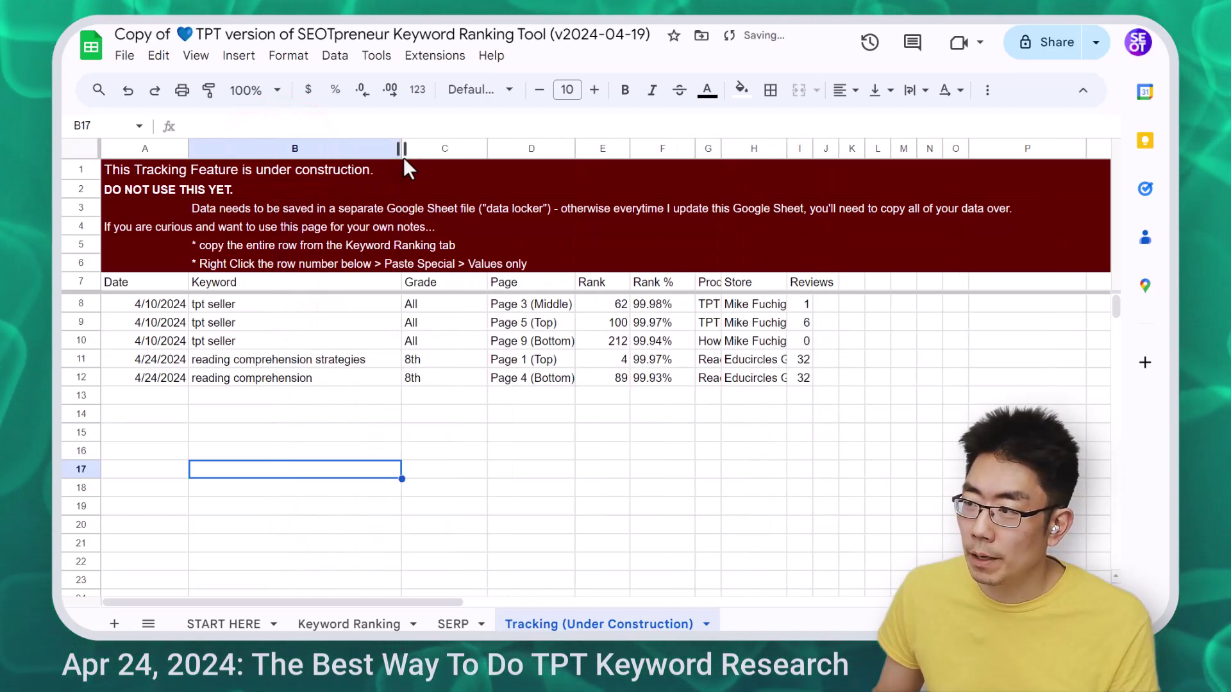
click(371, 359)
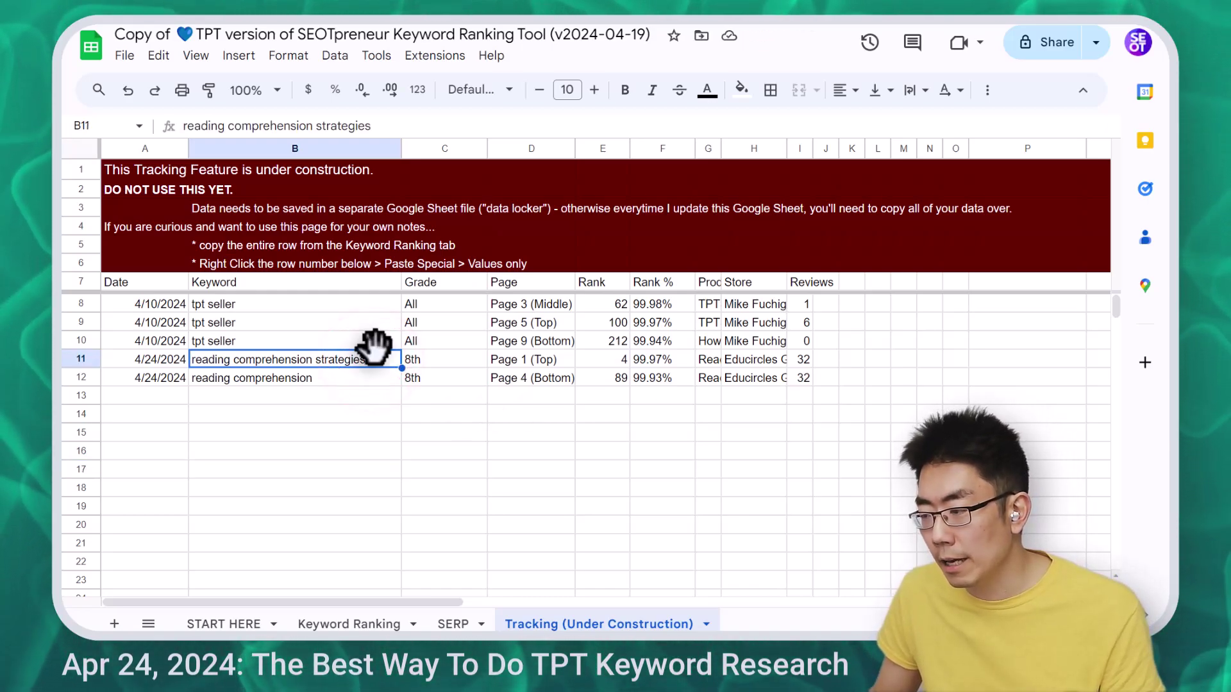
click(619, 360)
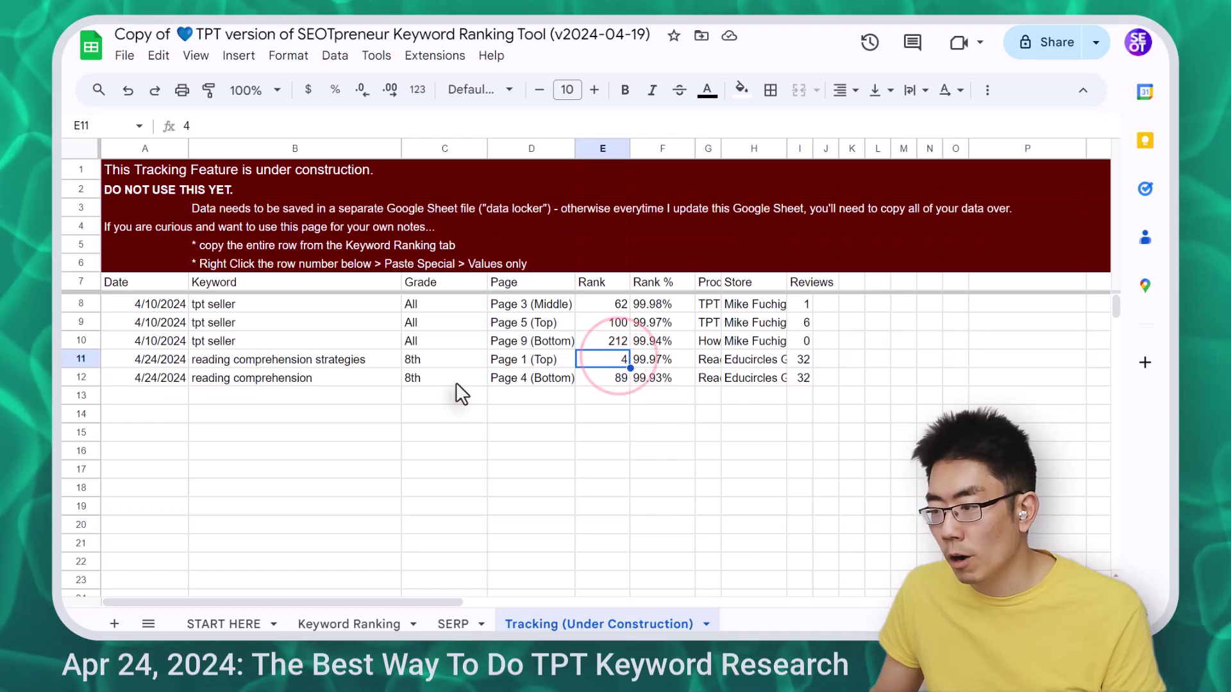
click(348, 377)
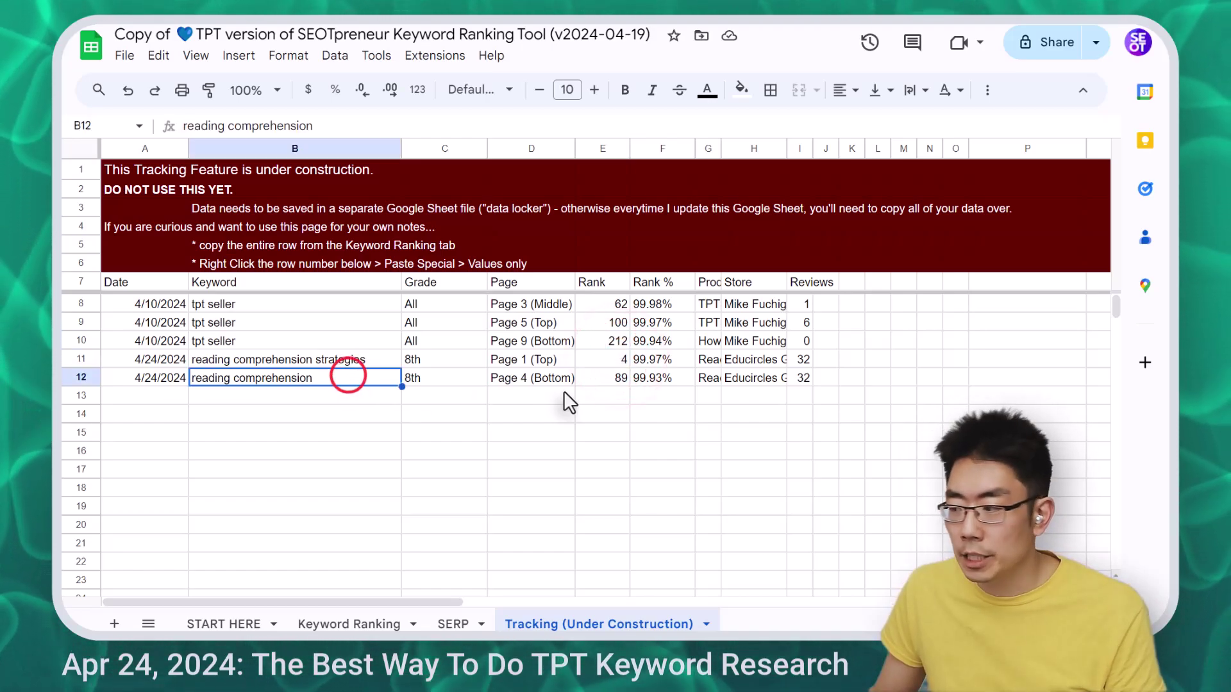
click(609, 379)
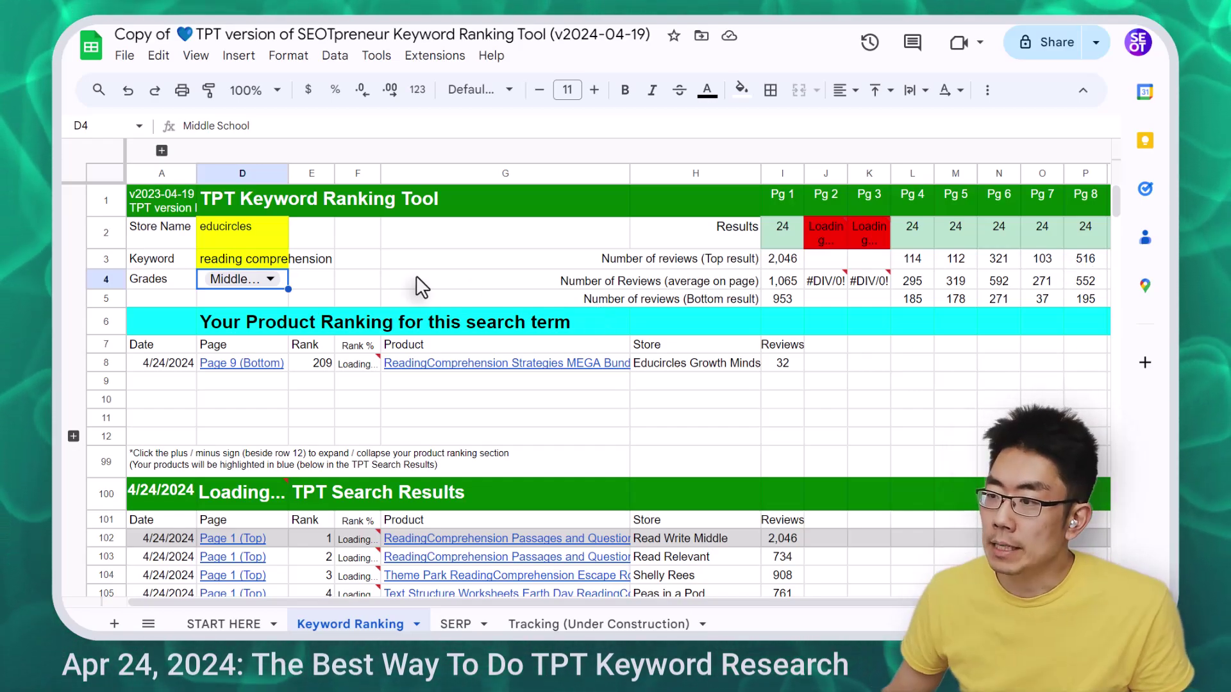
Step: Select keyword cell D3 and read the error on the red Loading cell
click(265, 261)
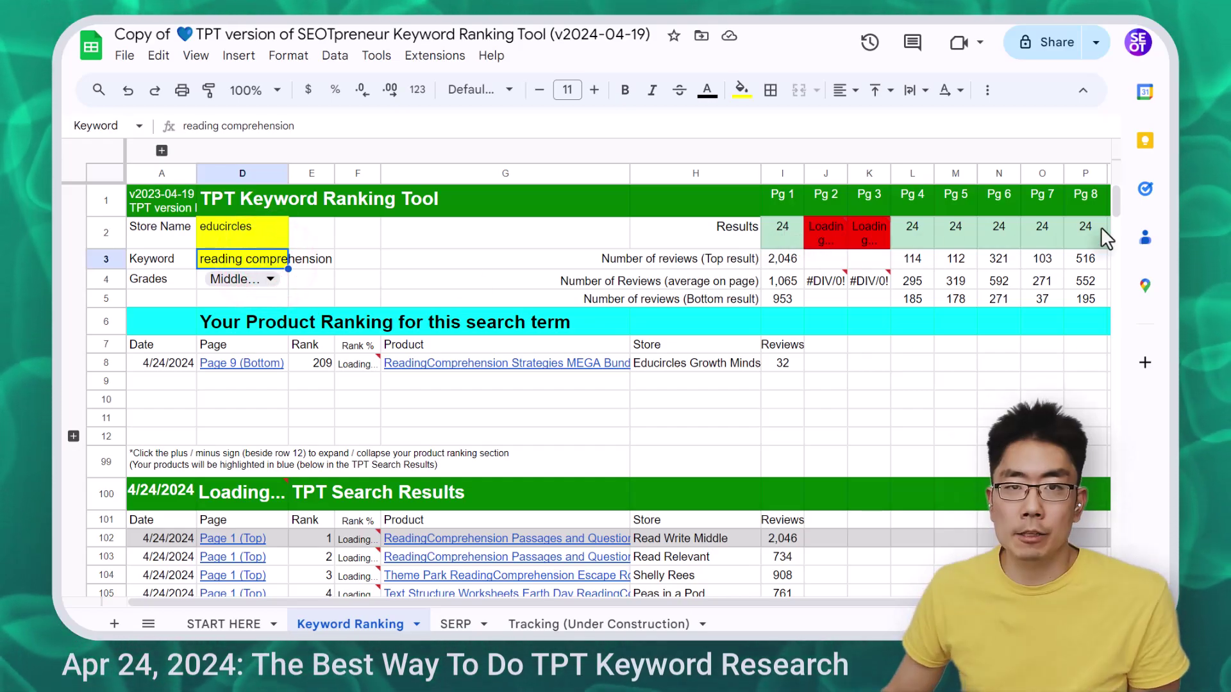
mouse_move(886, 242)
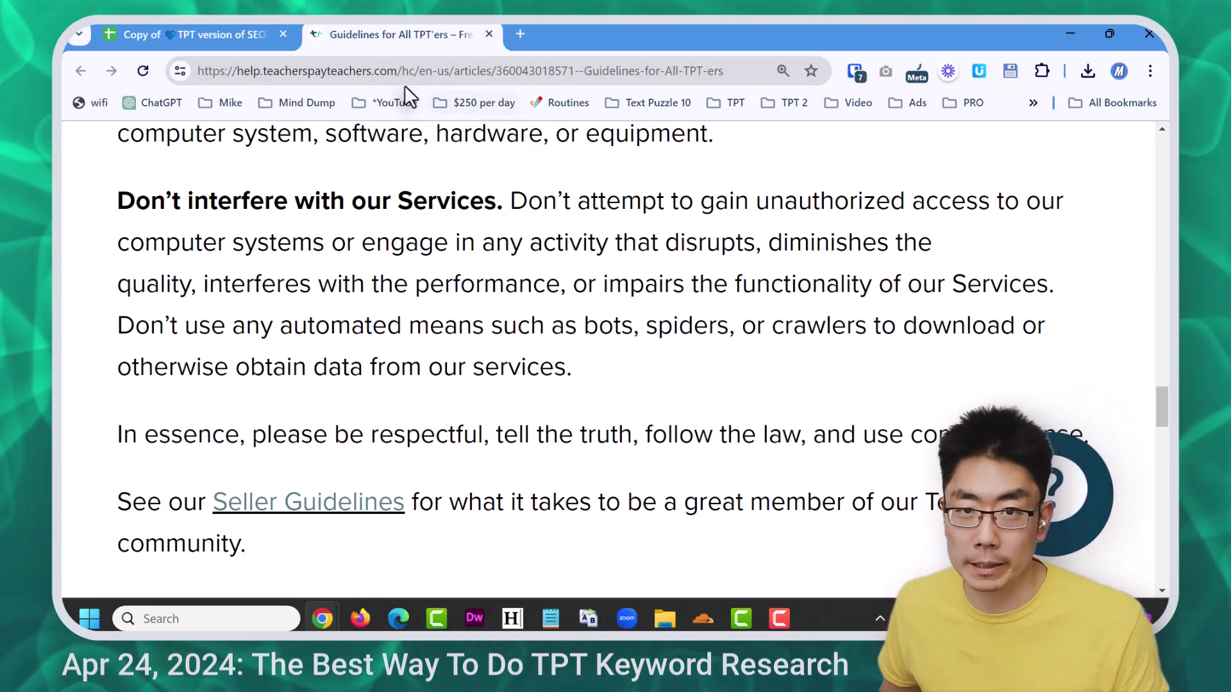
Step: Back in the full-screen spreadsheet, change the D3 keyword to 'reading comprehension passages'
click(251, 32)
key(F11)
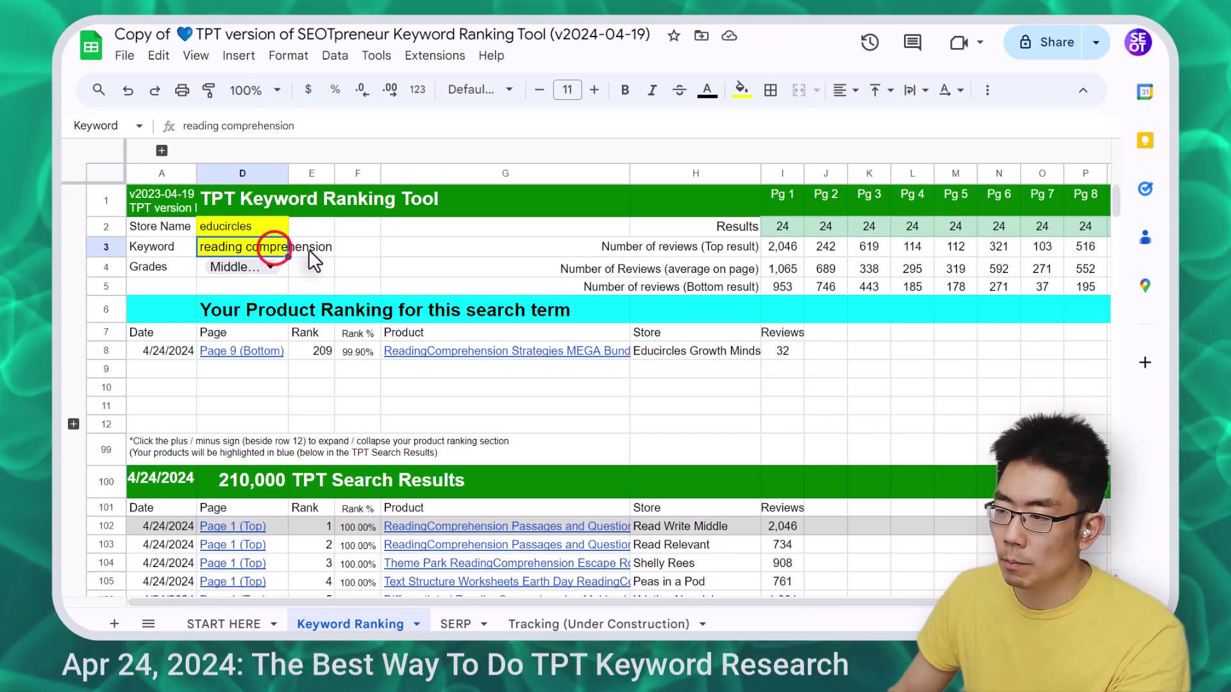
click(356, 125)
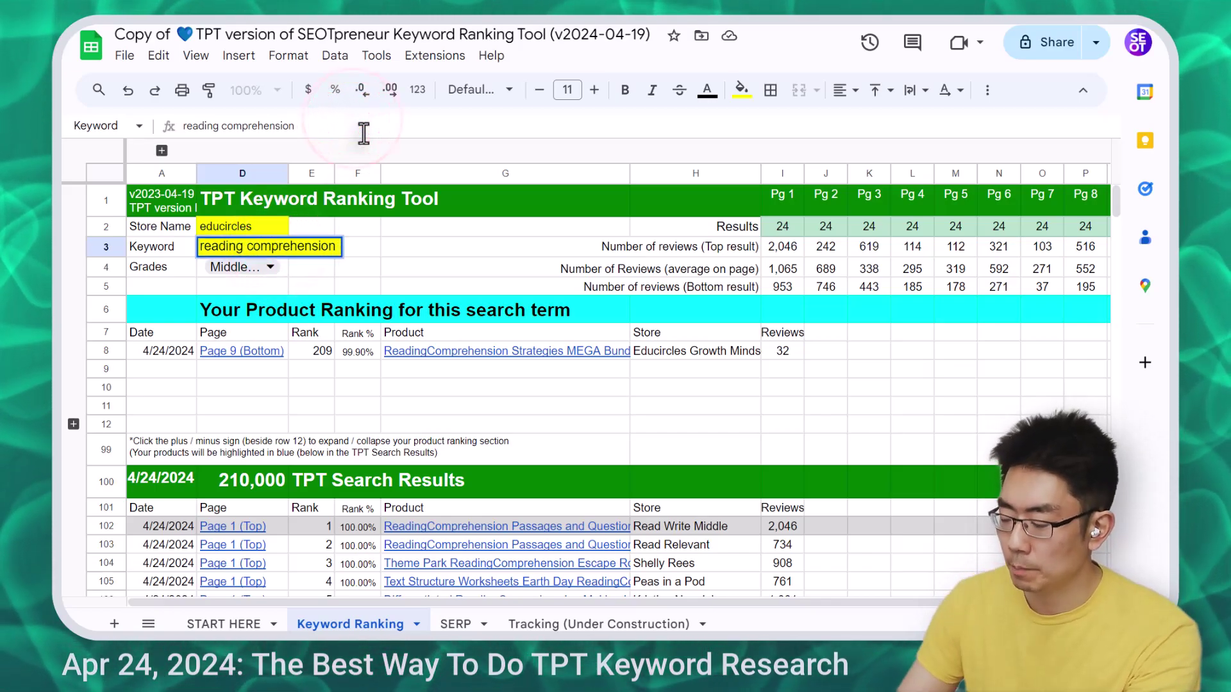
text(passages)
key(Return)
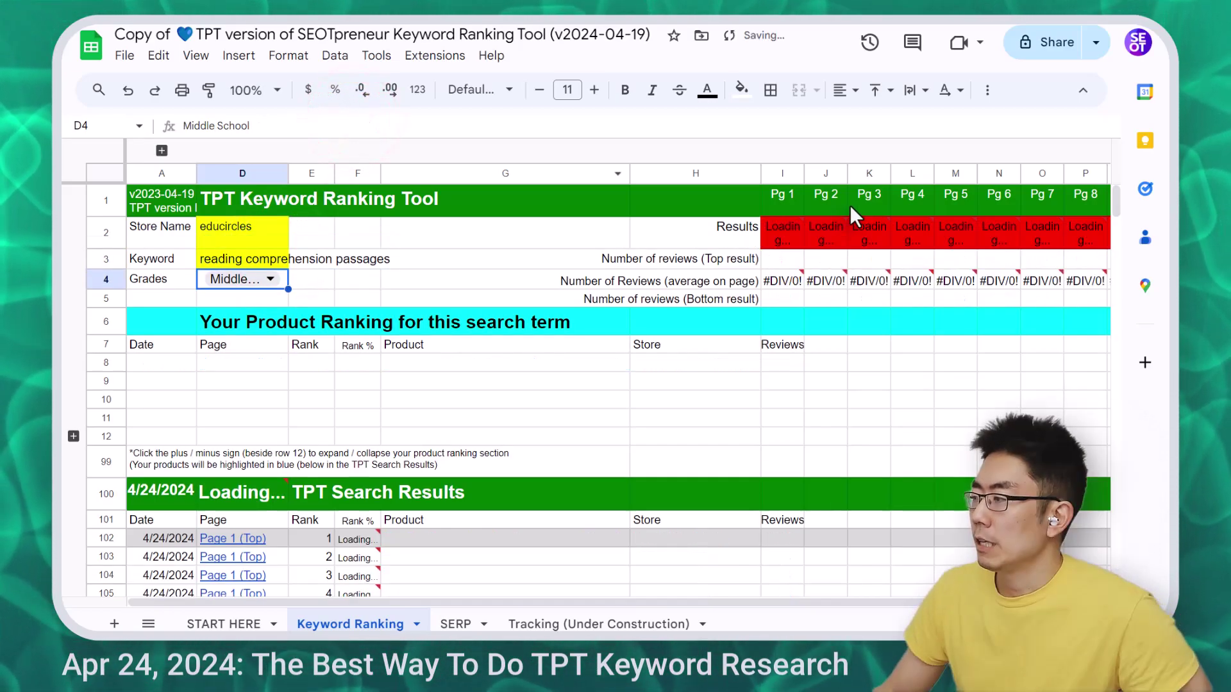